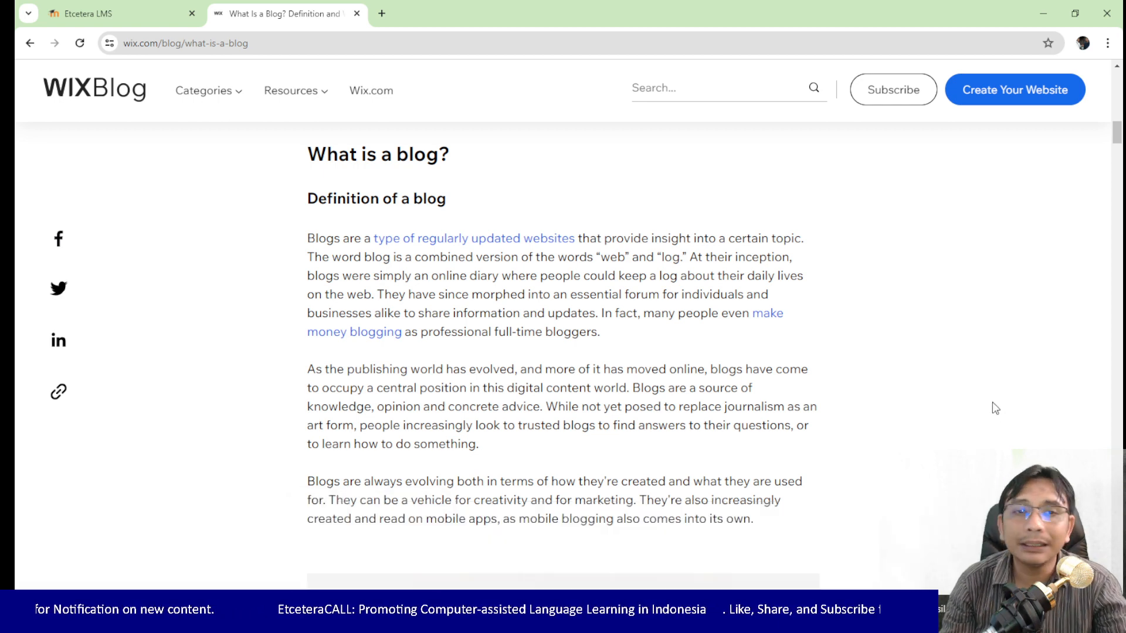
Step: Enlarge the "What is a blog?" article and read the definition of a blog
key("ctrl+plus")
key("ctrl+plus")
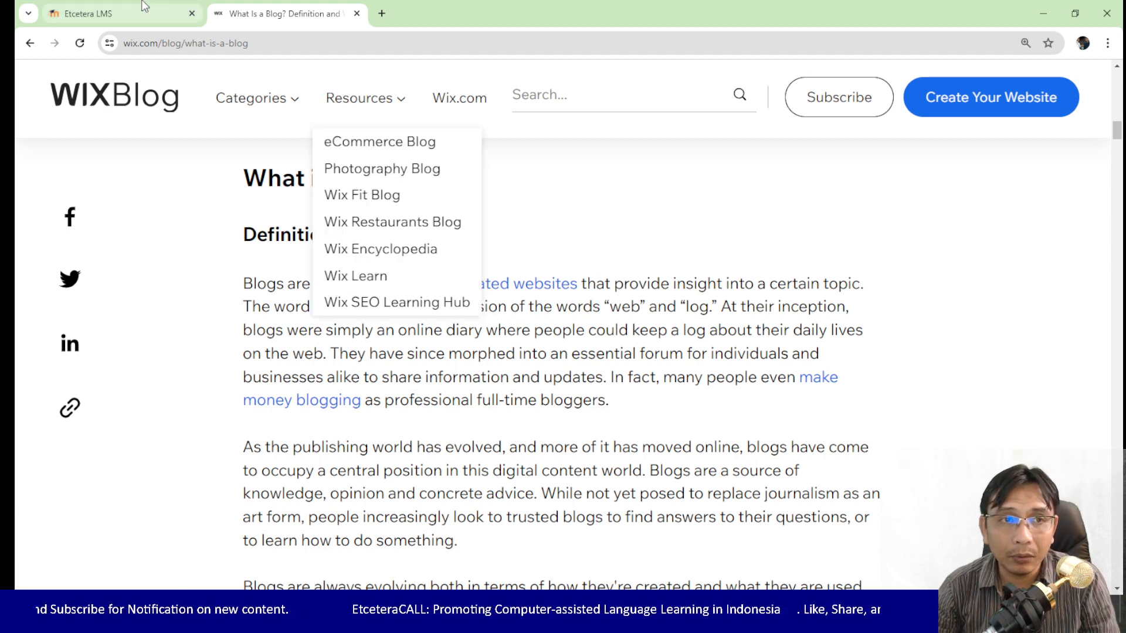
left_click(455, 613)
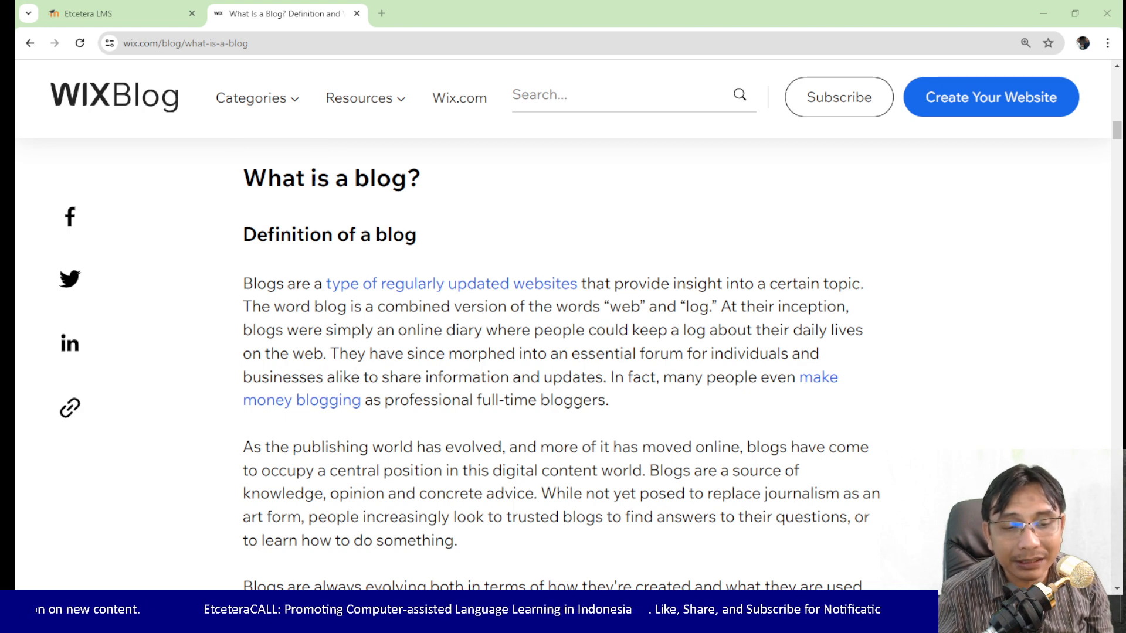
Step: Switch to the Etcetera LMS site and log in to the teacher account with its password
left_click(121, 13)
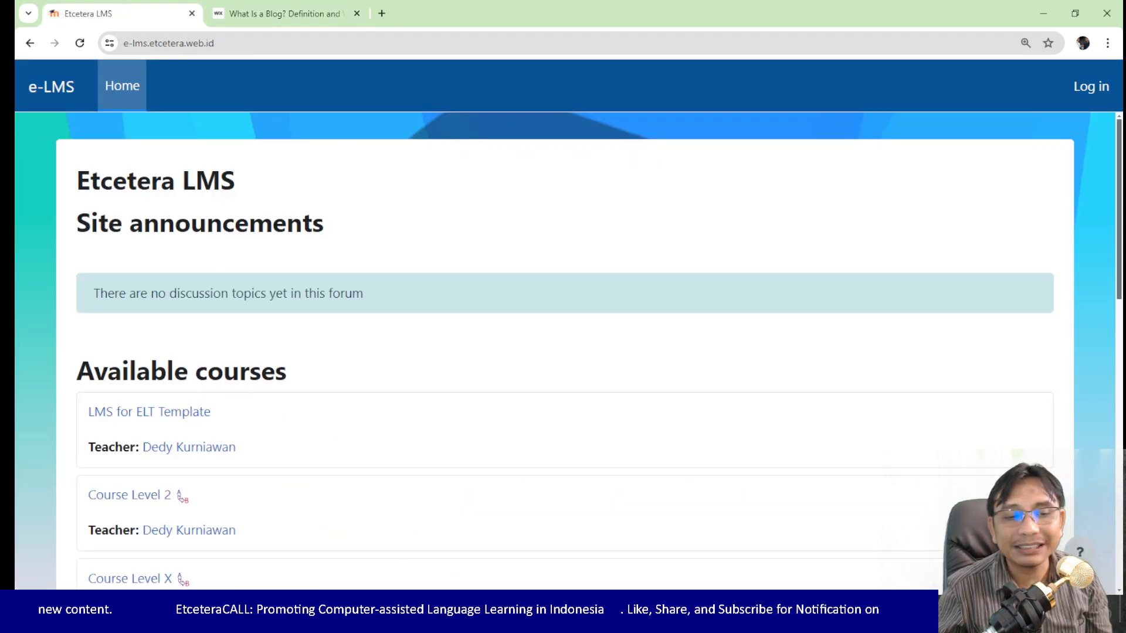
left_click(1090, 86)
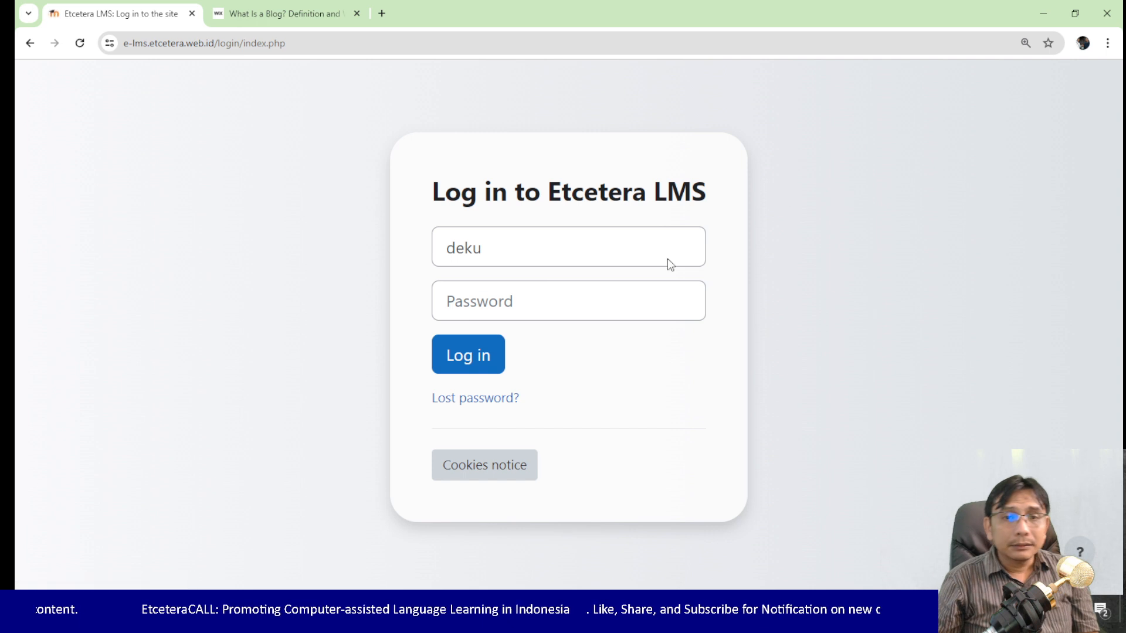
left_click(696, 311)
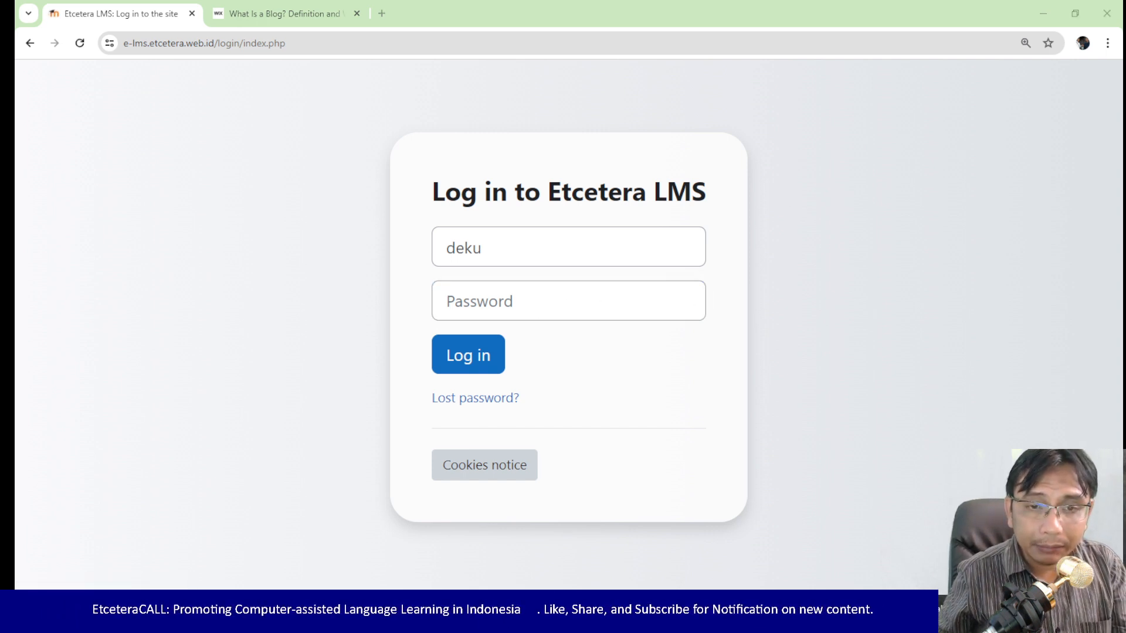
key("alt+Tab")
type("••")
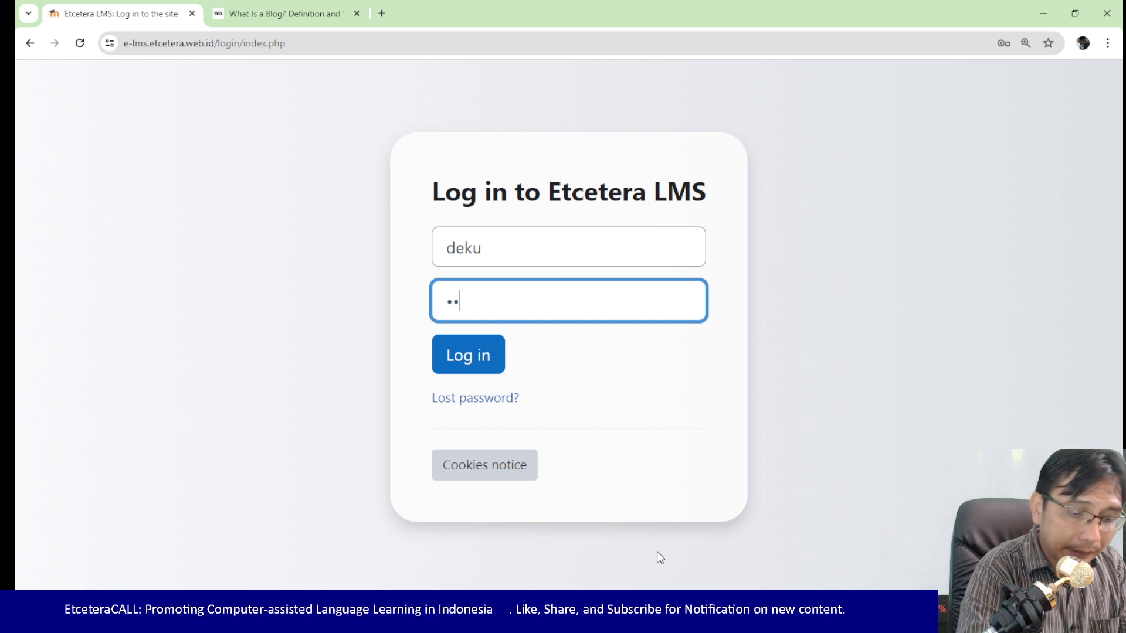
type("••••")
key("BackSpace")
key("BackSpace")
key("BackSpace")
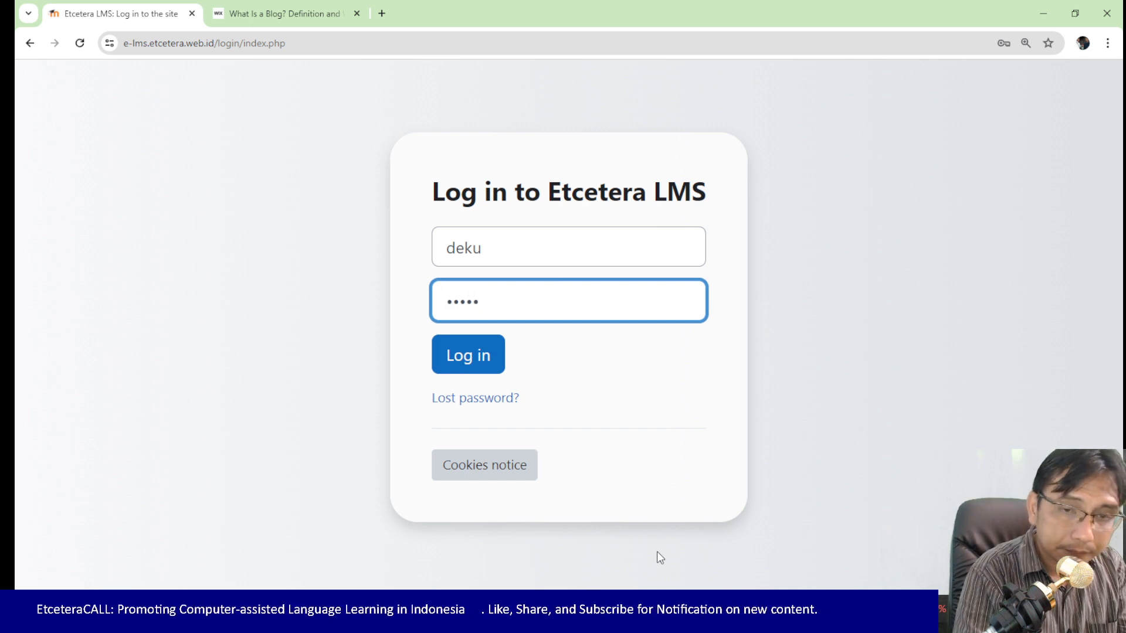
key("BackSpace")
key("BackSpace")
key("BackSpace")
type("•••")
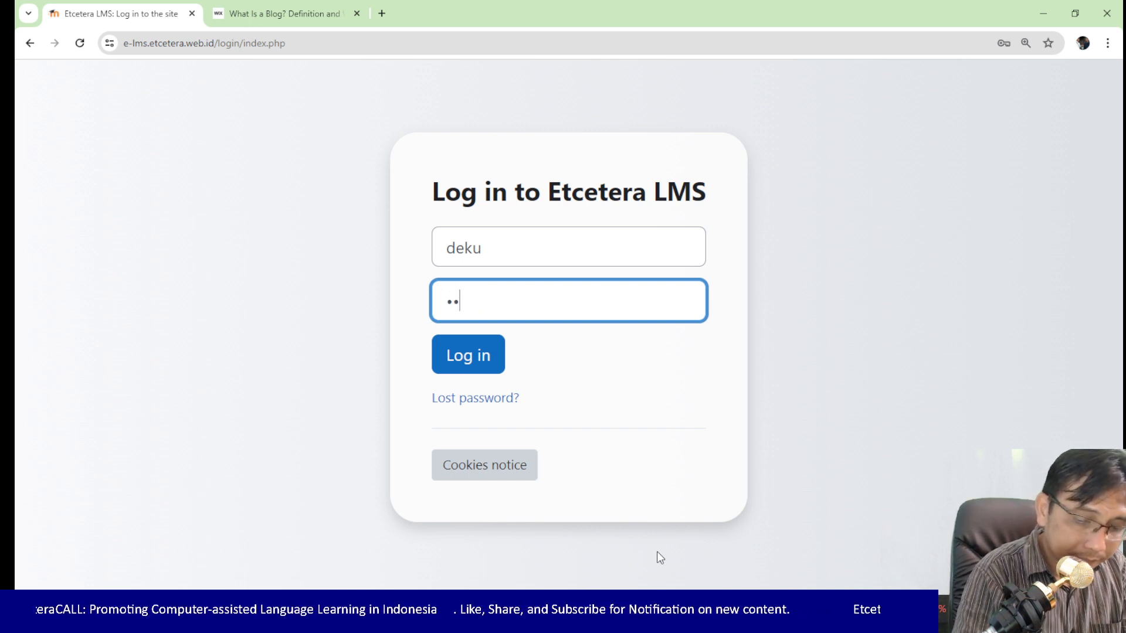
type("••••••")
key("Return")
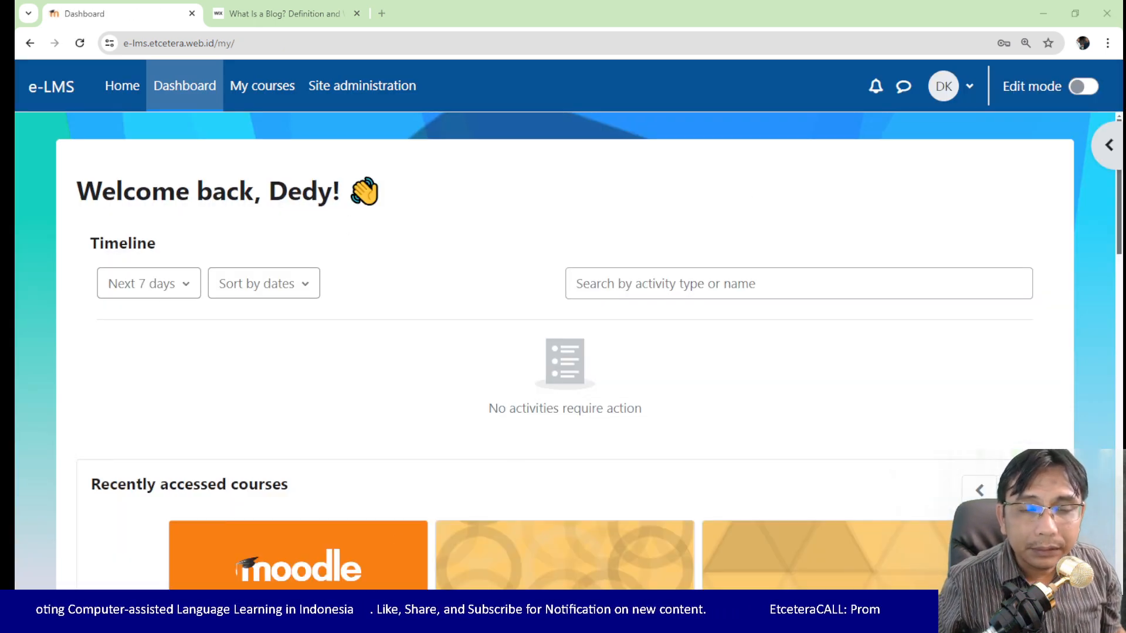
Step: Open the Moodle Demo Course from the recently accessed courses and turn on edit mode
scroll(290, 472, "down", 4)
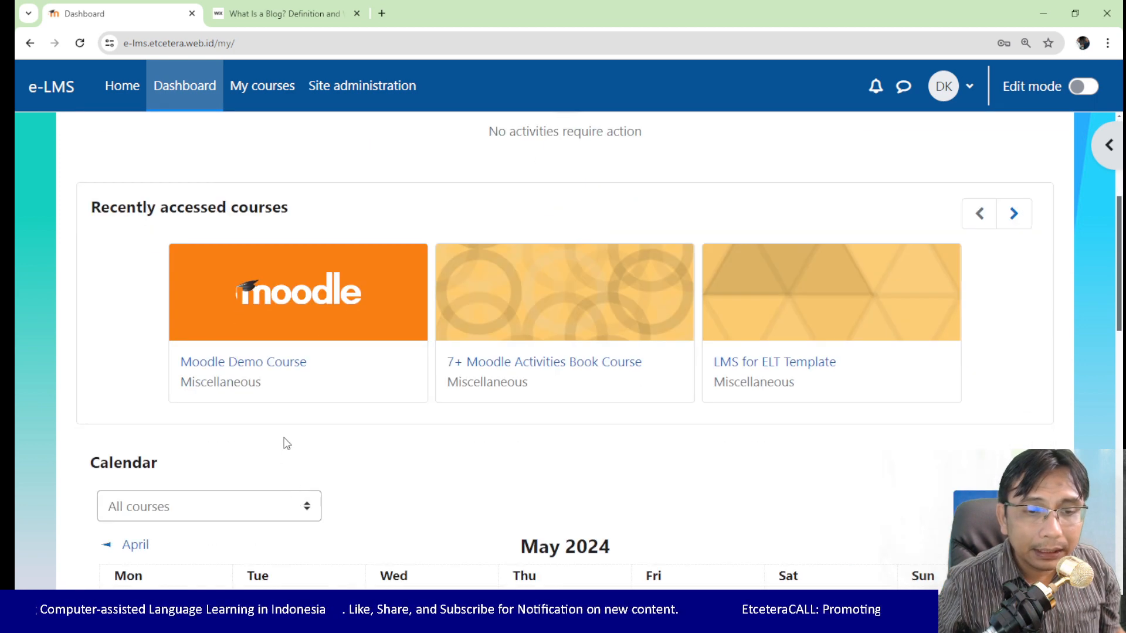
left_click(250, 369)
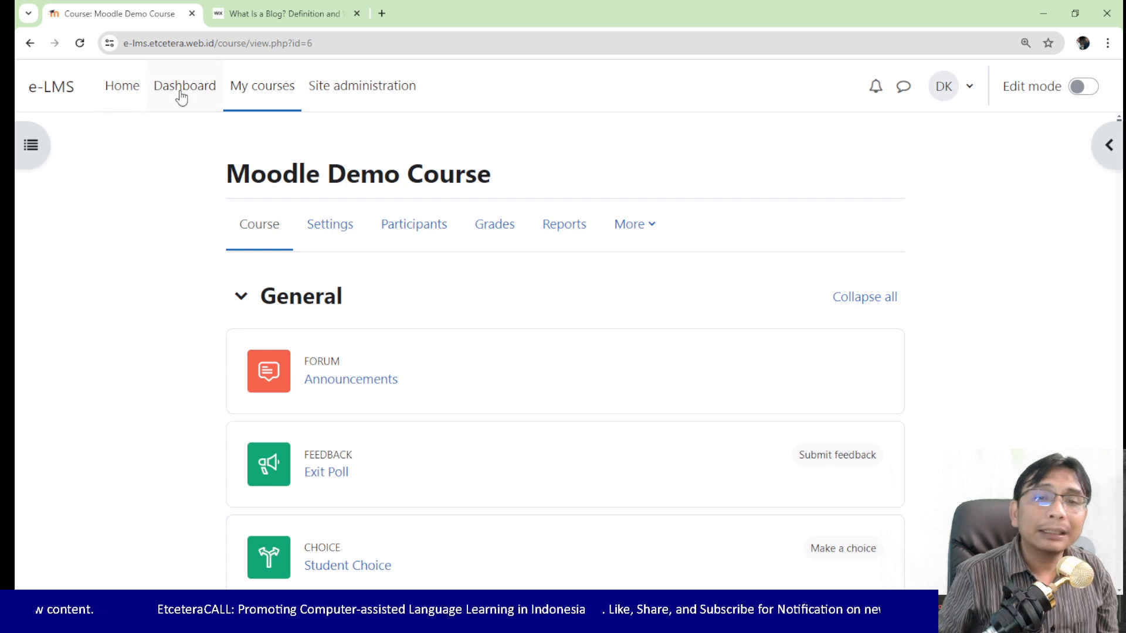
left_click(1091, 86)
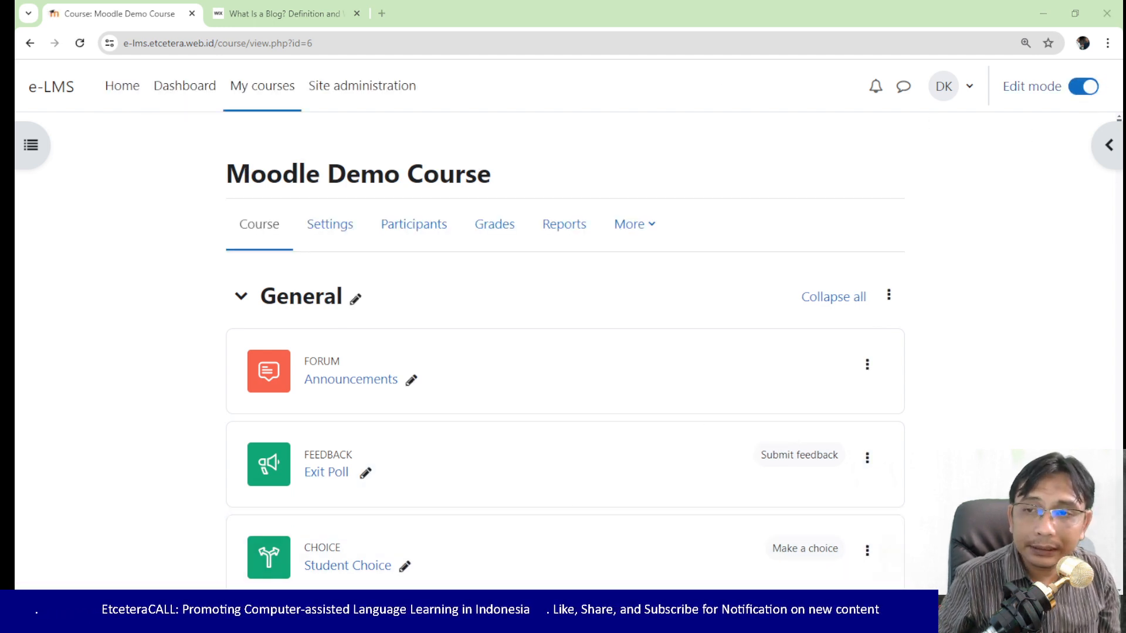
Step: Add a Blog menu block to the Moodle Demo Course
left_click(1113, 151)
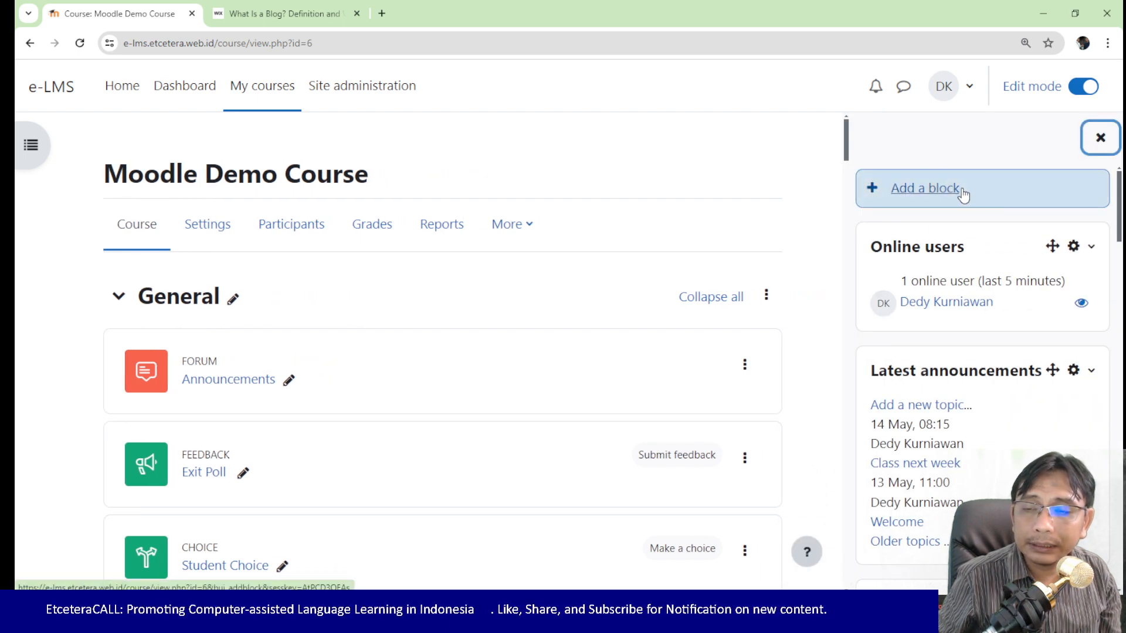
left_click(962, 194)
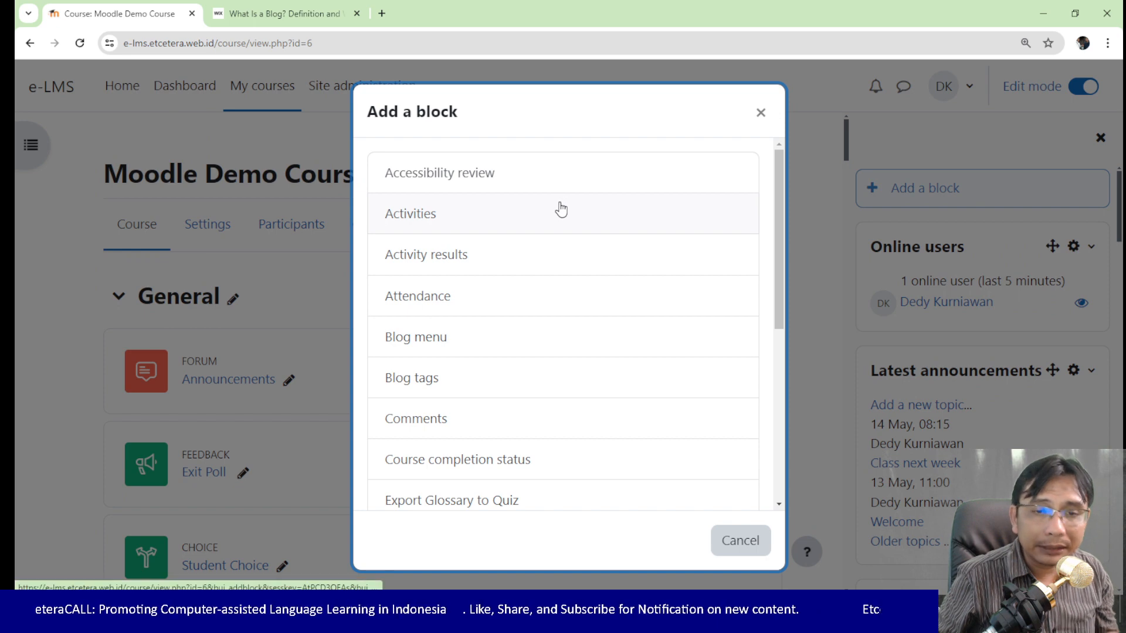
scroll(562, 209, "down", 2)
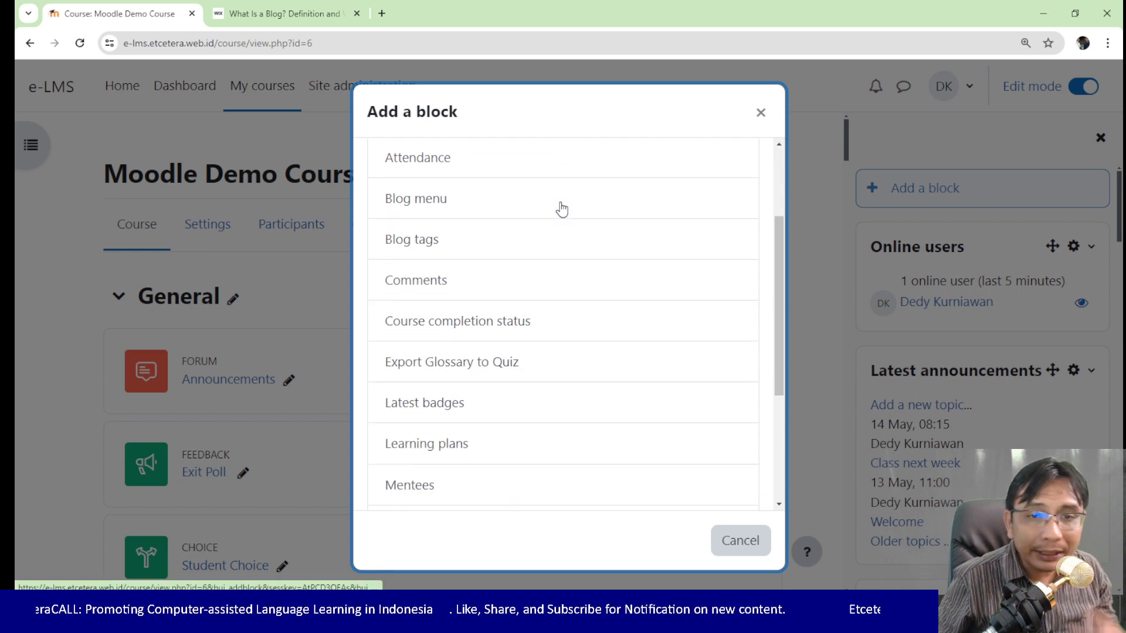
left_click(420, 213)
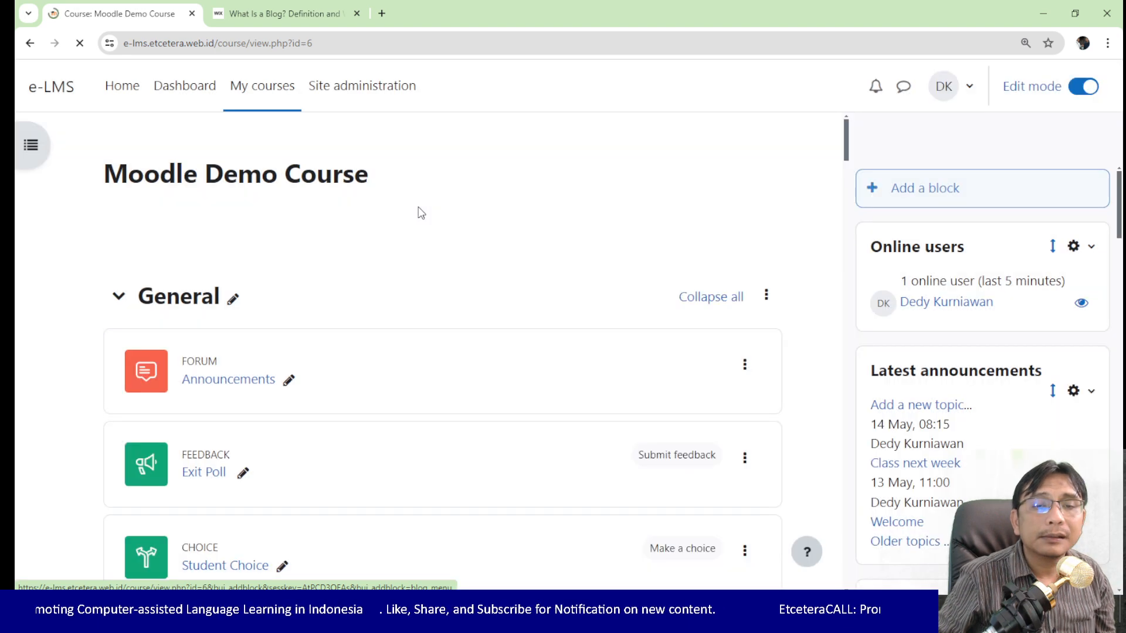
Step: Find the new Blog menu block among the course blocks and move it above the Calendar block
scroll(420, 212, "down", 4)
scroll(1108, 323, "down", 12)
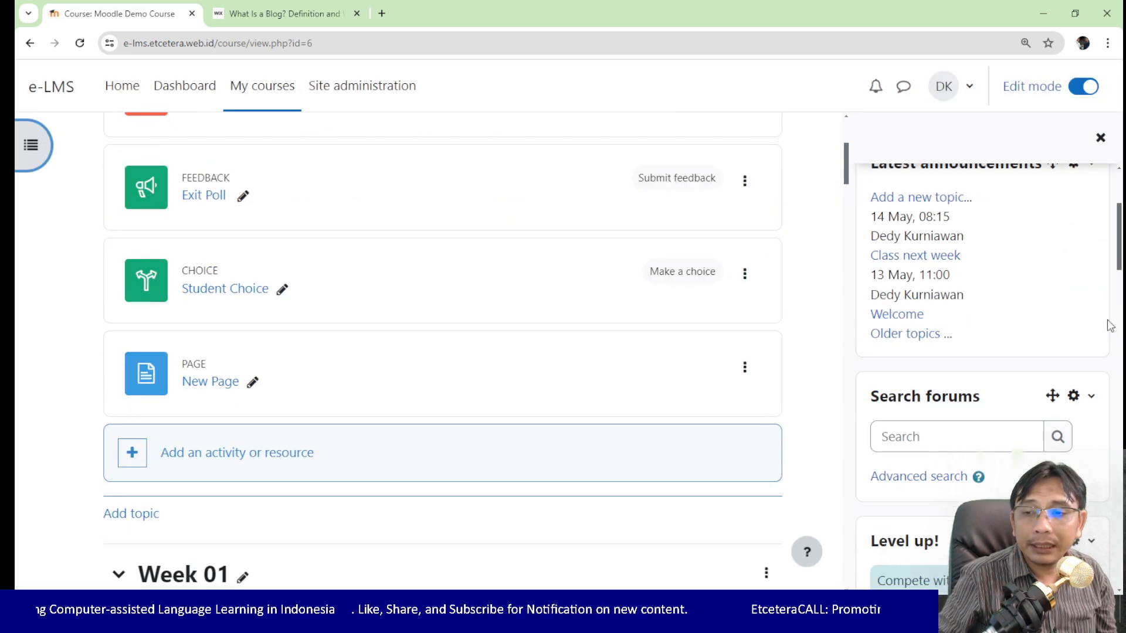
scroll(1108, 329, "down", 8)
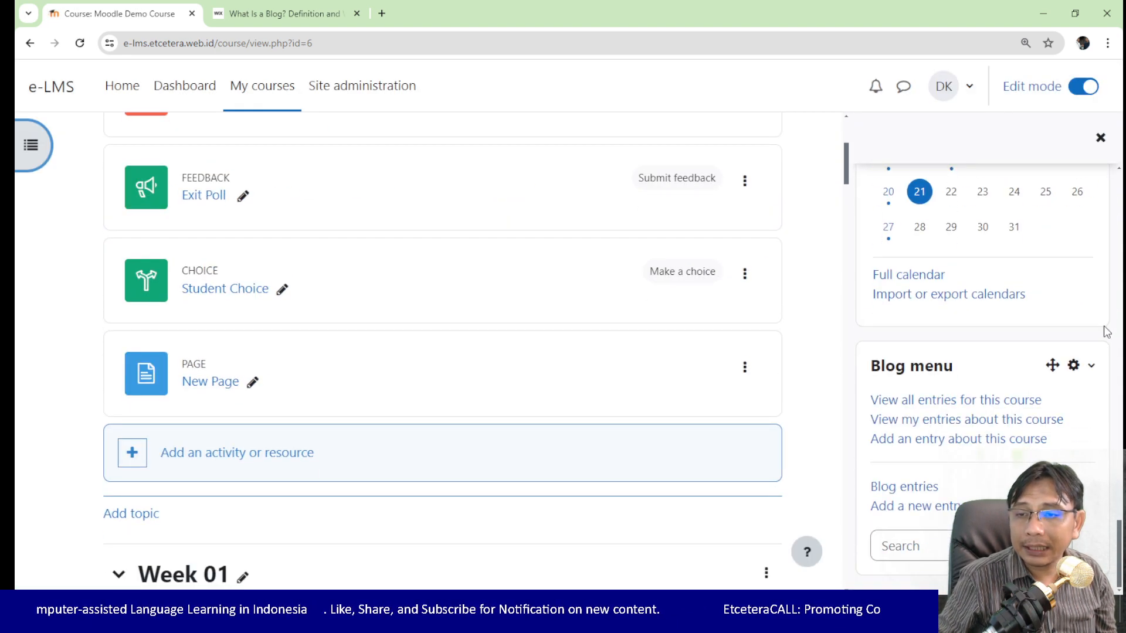
left_click_drag(1056, 365, 1060, 176)
scroll(1060, 234, "up", 3)
scroll(1060, 281, "down", 2)
scroll(1060, 289, "down", 2)
left_click_drag(1052, 390, 1054, 225)
scroll(1059, 293, "up", 3)
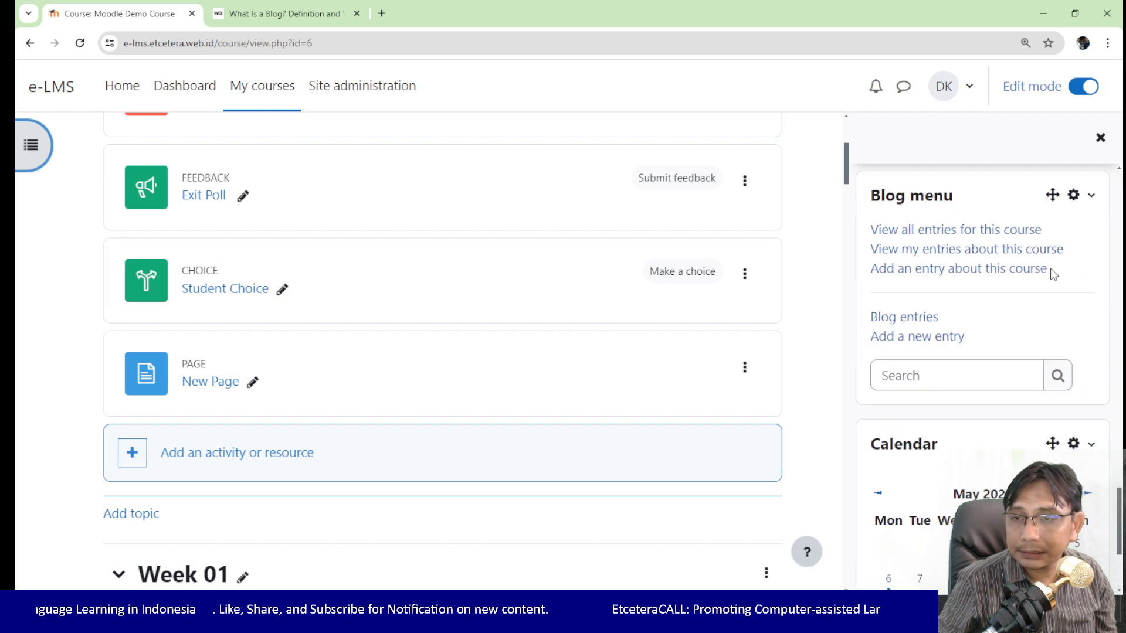
Step: Move the Blog menu block up past Random glossary entry and Logged in user, directly below Recent activity
scroll(1054, 293, "up", 2)
left_click_drag(1049, 333, 1052, 173)
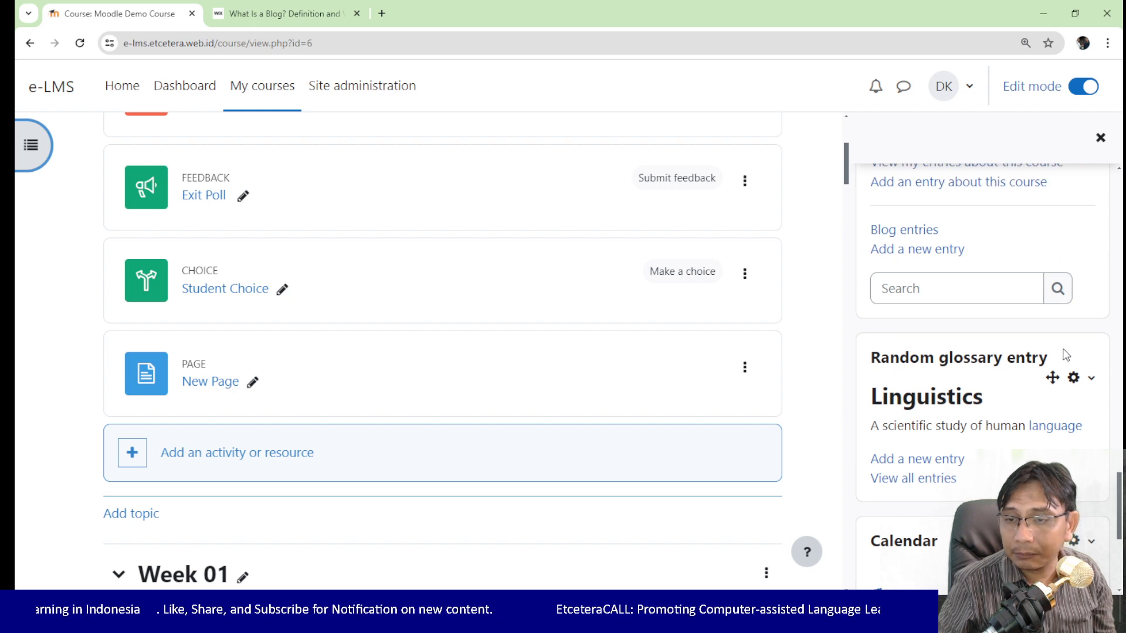
scroll(1060, 355, "down", 3)
scroll(1061, 397, "up", 5)
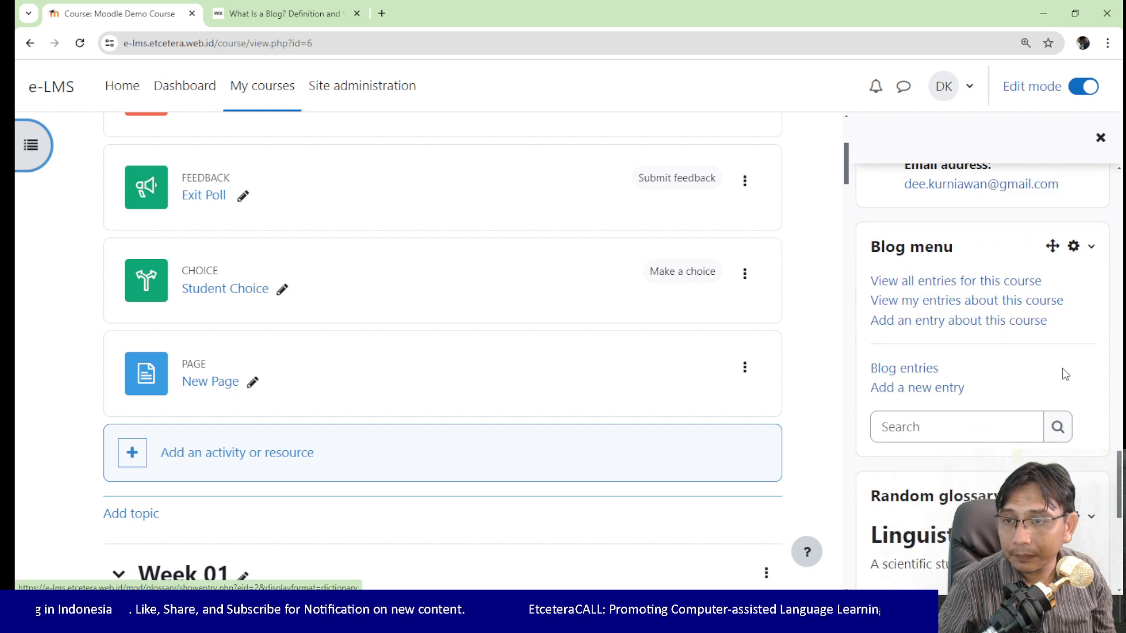
scroll(1061, 375, "up", 2)
left_click_drag(1049, 384, 1050, 209)
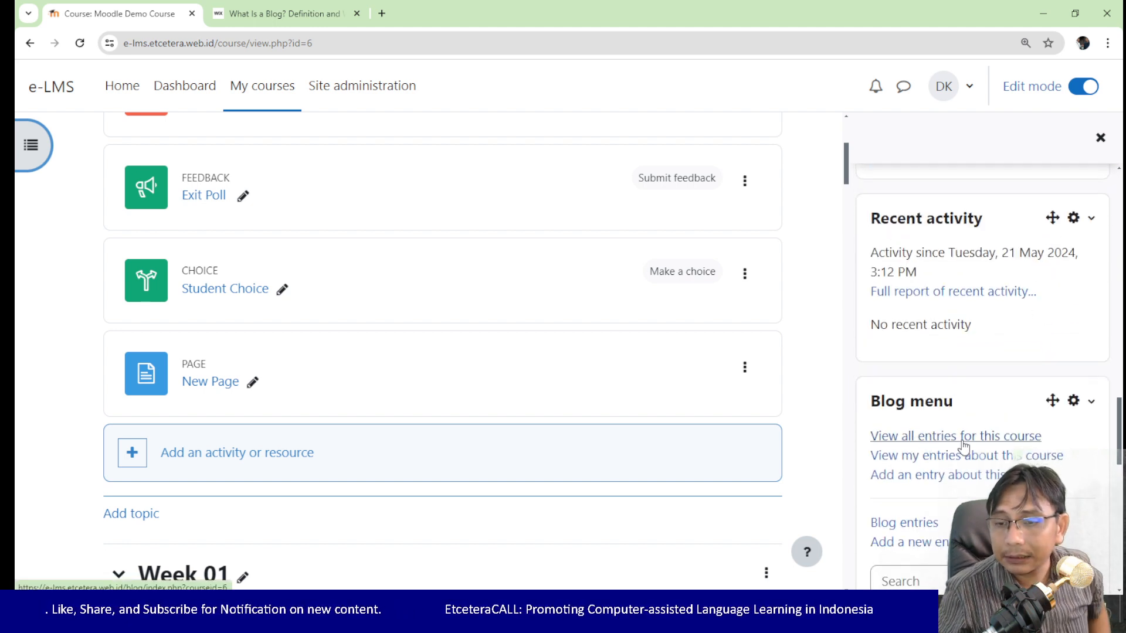
scroll(967, 431, "down", 1)
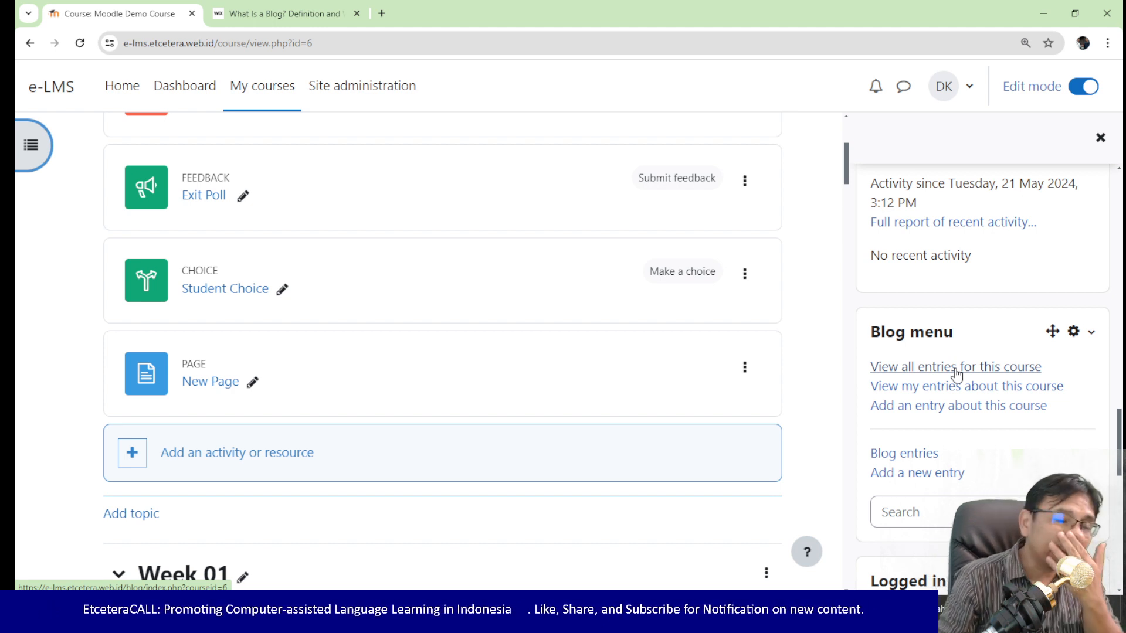
Step: Log out of the teacher account
scroll(1003, 217, "up", 5)
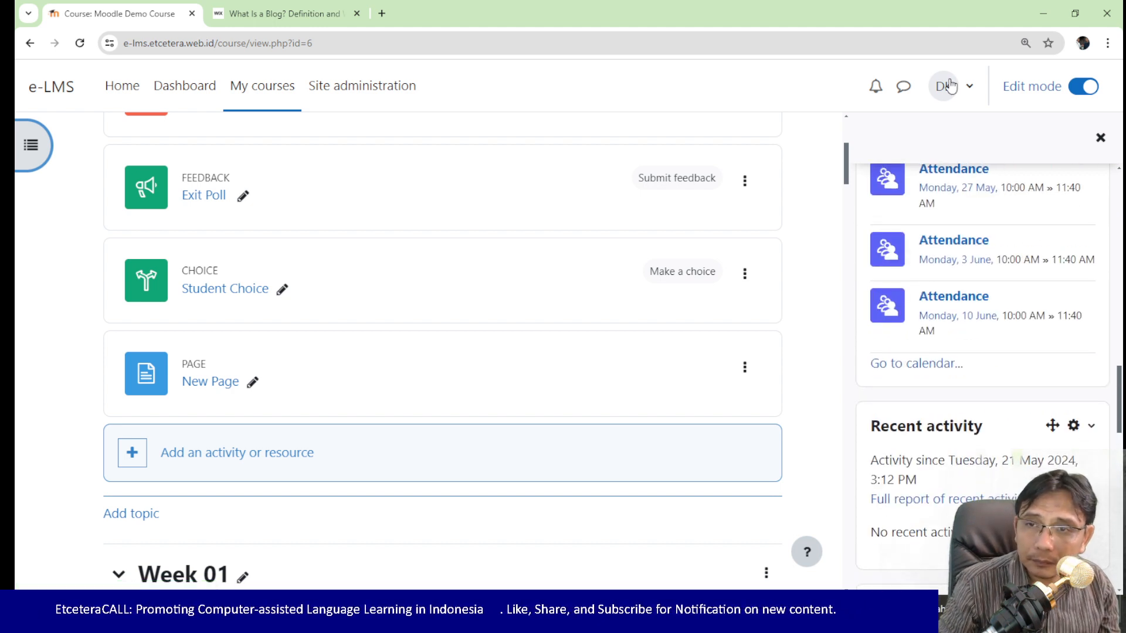
left_click(967, 87)
left_click(853, 357)
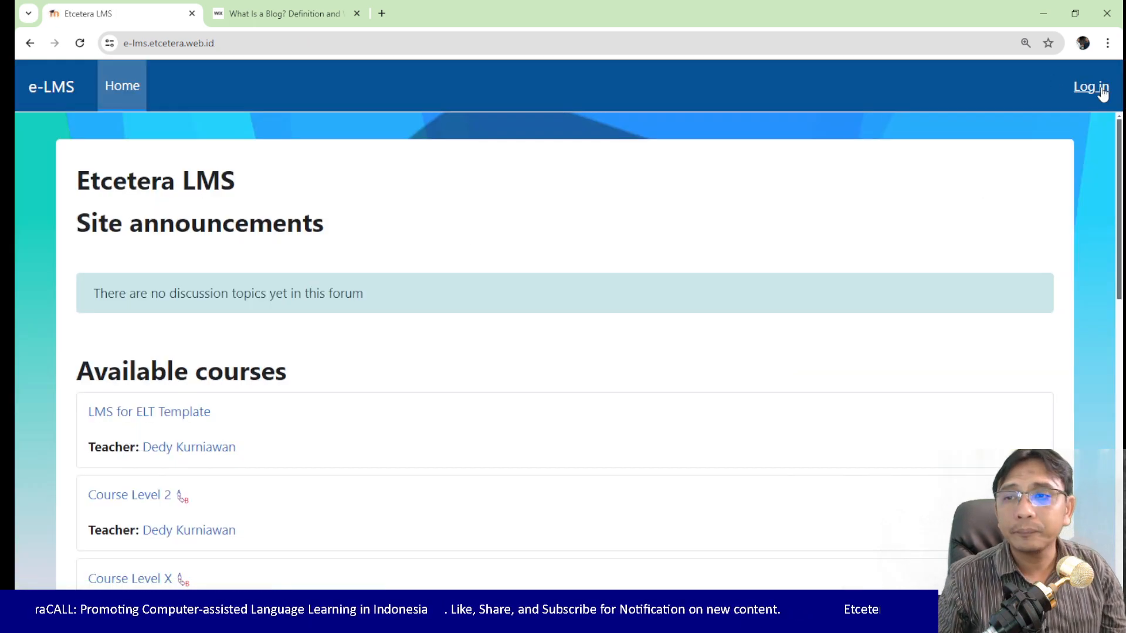
Step: Log in to Etcetera LMS with the username student1 and the account password
left_click(1090, 88)
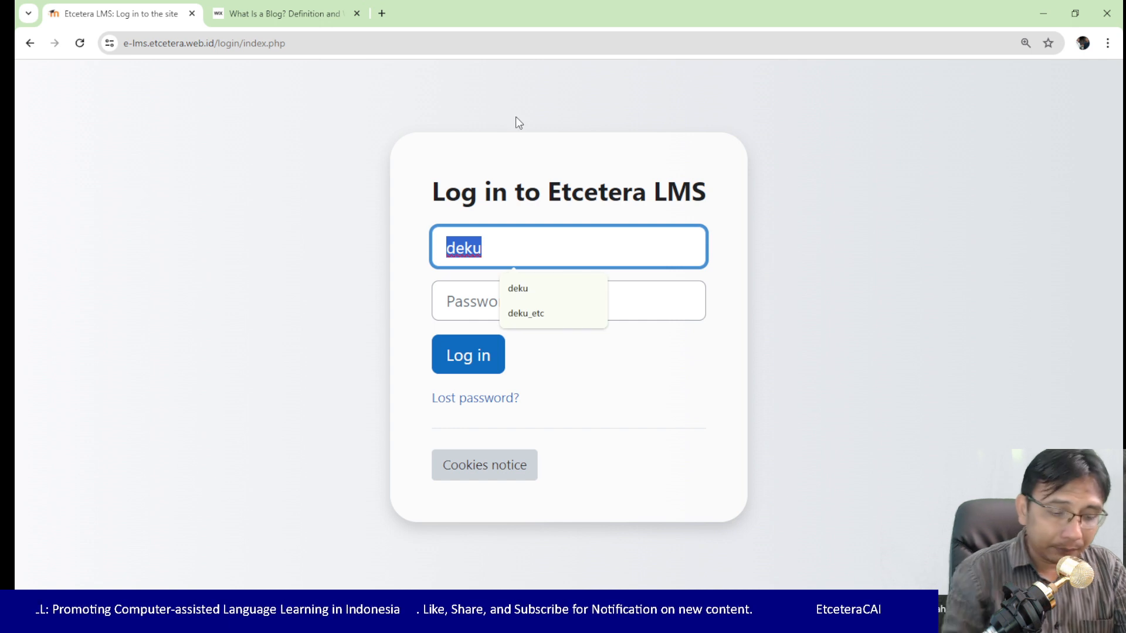
type("student")
key("Tab")
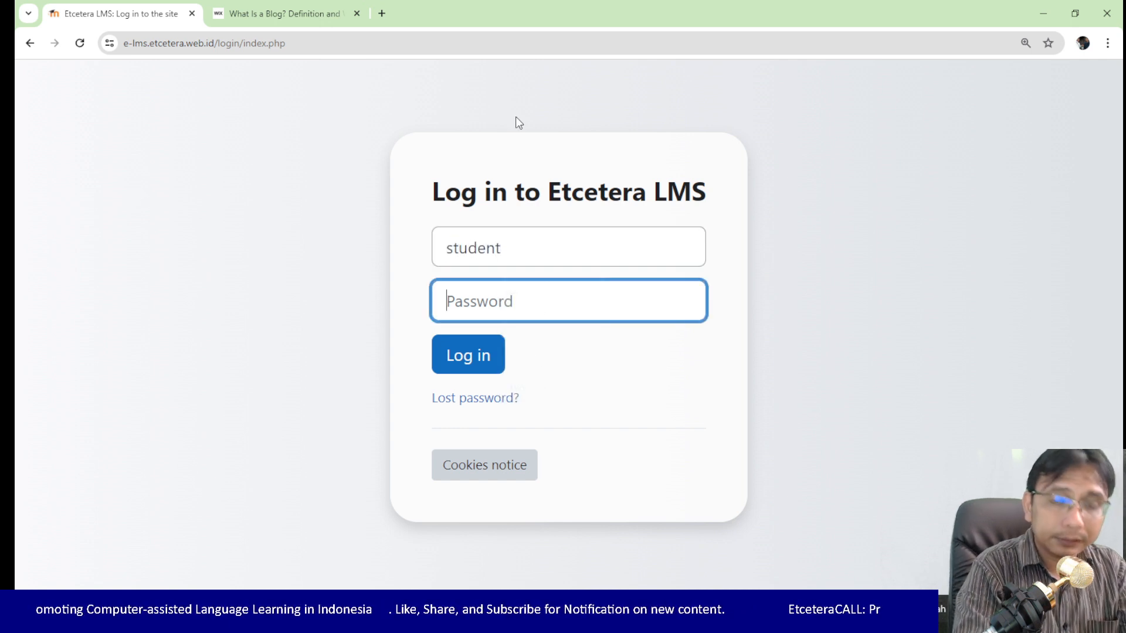
key("shift+Tab")
key("End")
type("1")
key("Tab")
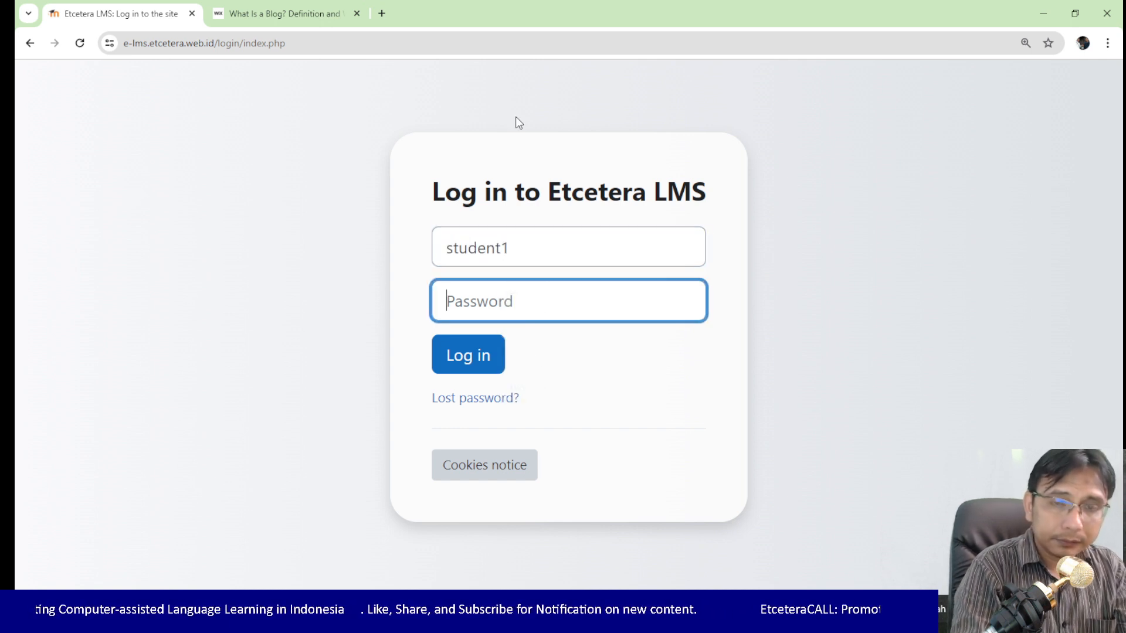
type("s")
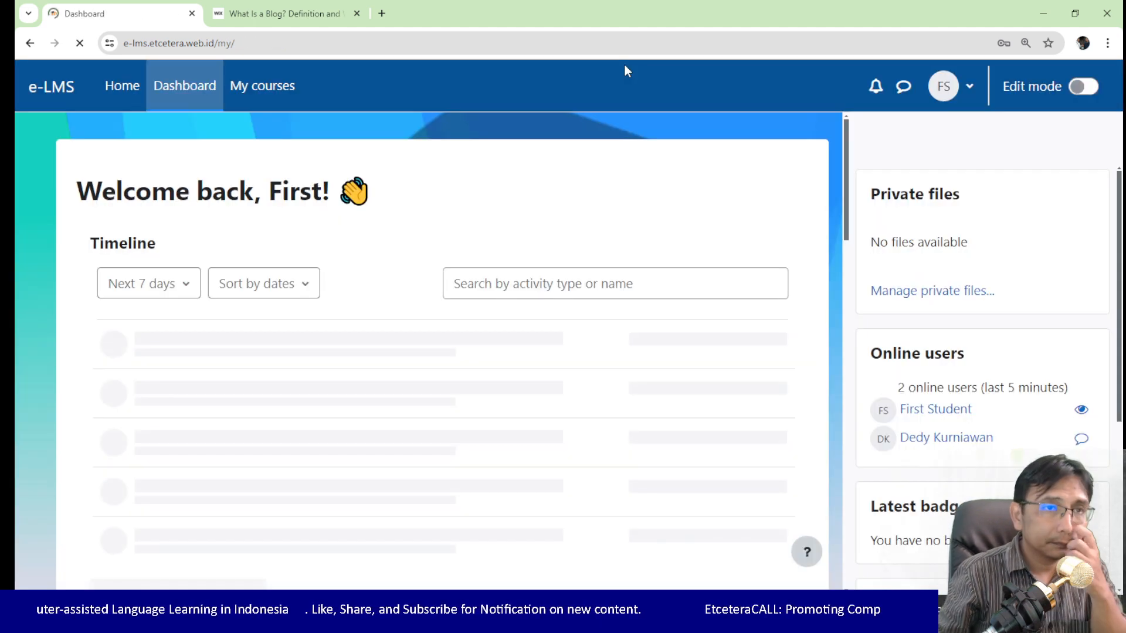
Step: Open the Moodle Demo Course as the student and start a new blog entry from its Blog menu block
scroll(611, 170, "down", 3)
left_click(263, 363)
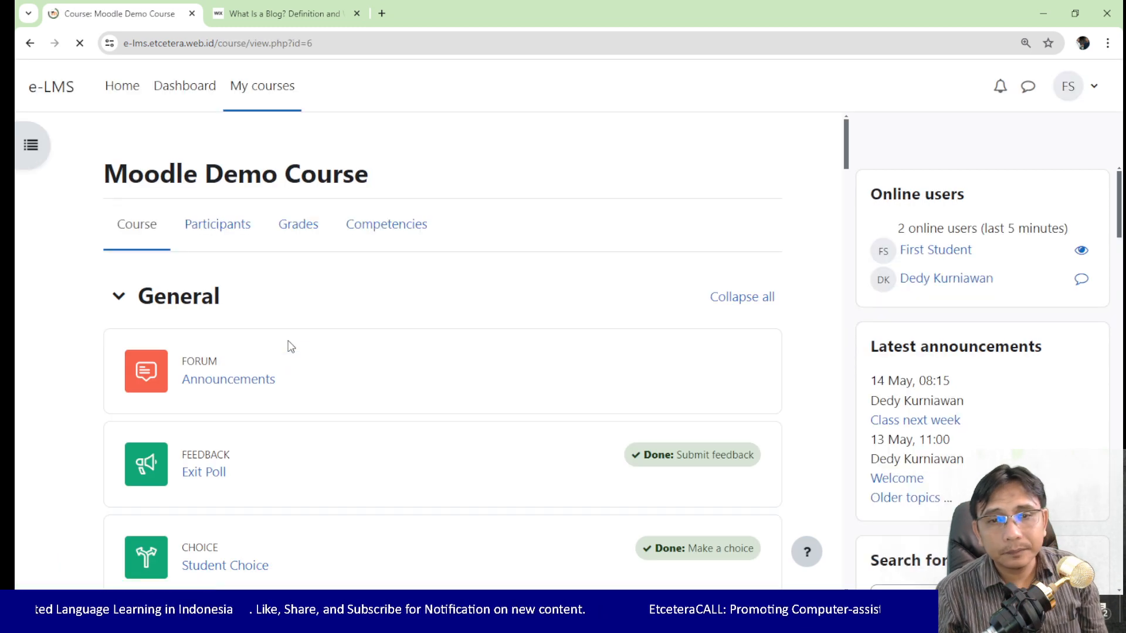
scroll(895, 295, "down", 3)
scroll(969, 331, "down", 10)
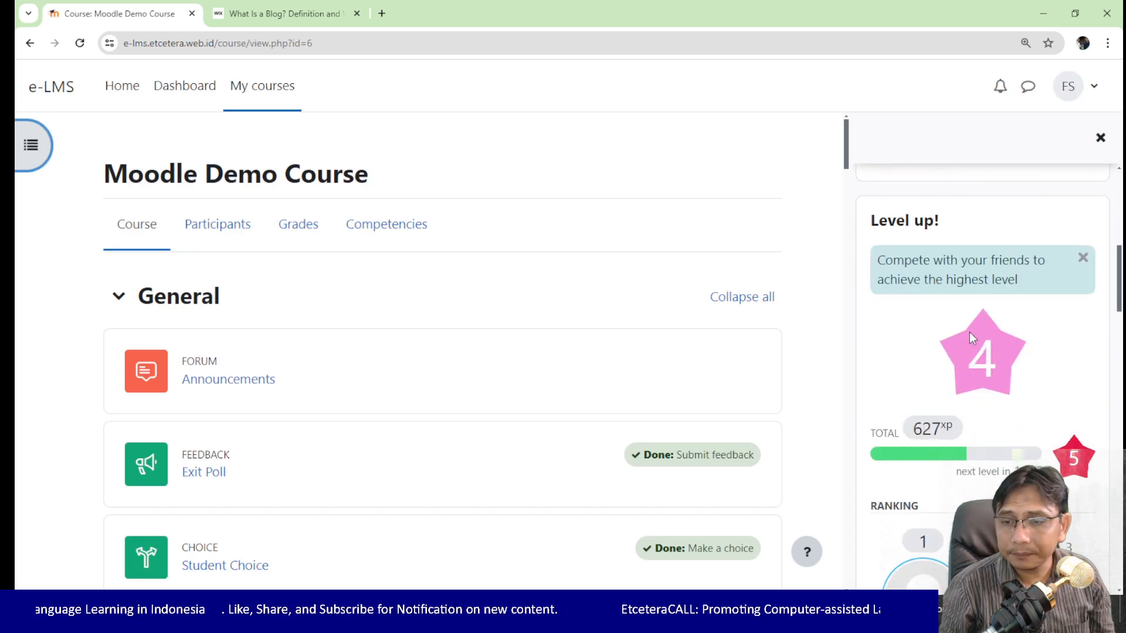
scroll(969, 332, "down", 9)
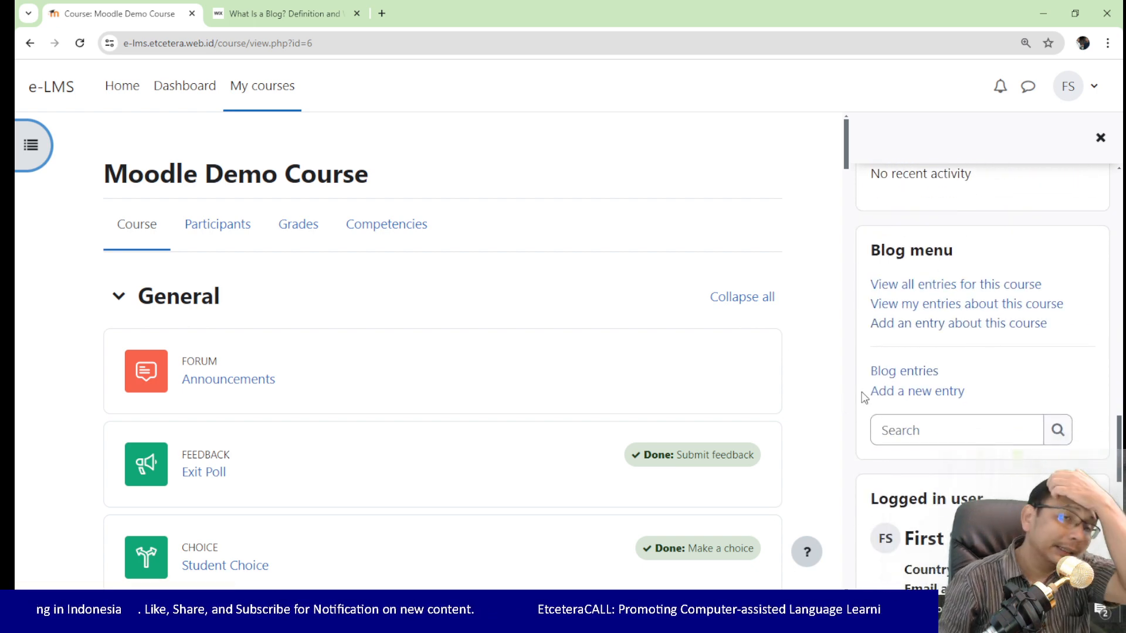
left_click(937, 393)
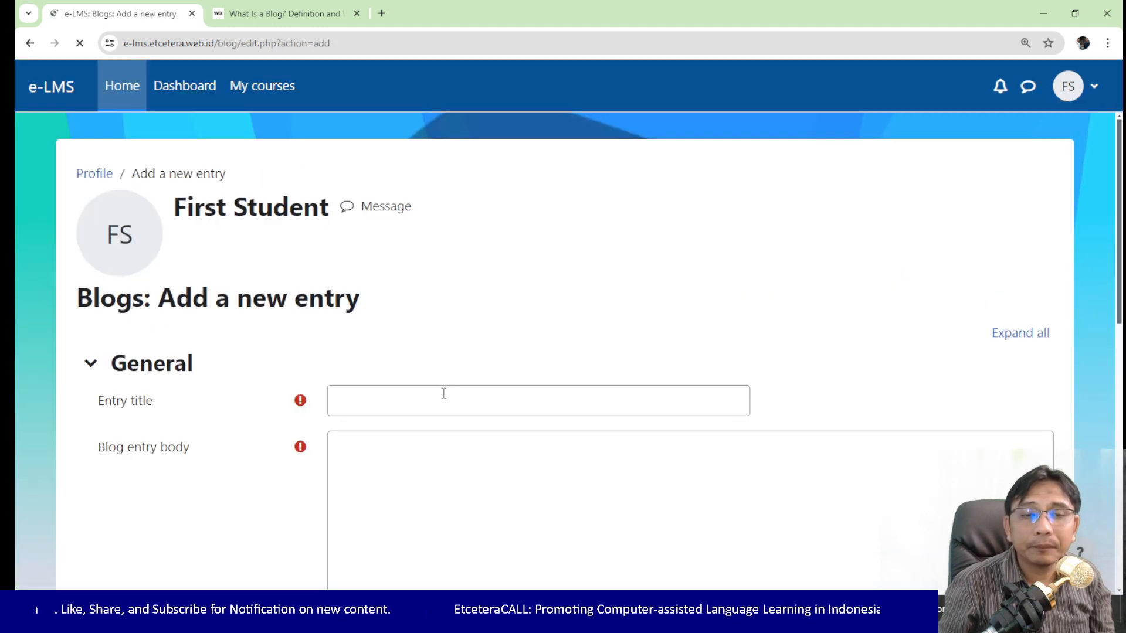
Step: Enter "My Personal Reflection Week 1" as the title of the blog entry
left_click(445, 391)
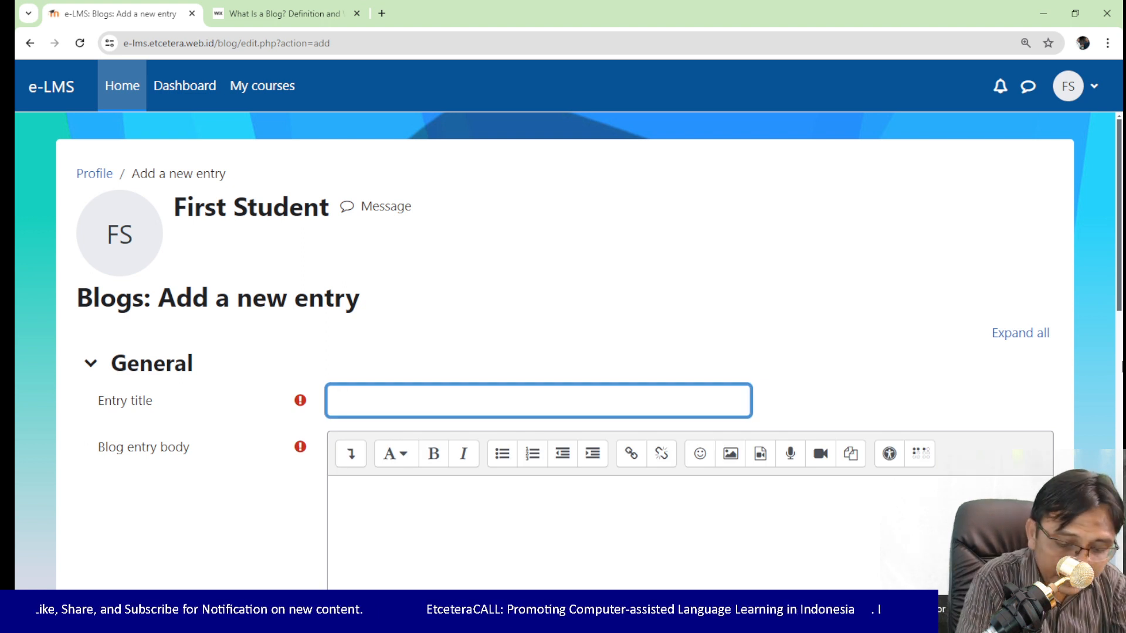
type("My {P")
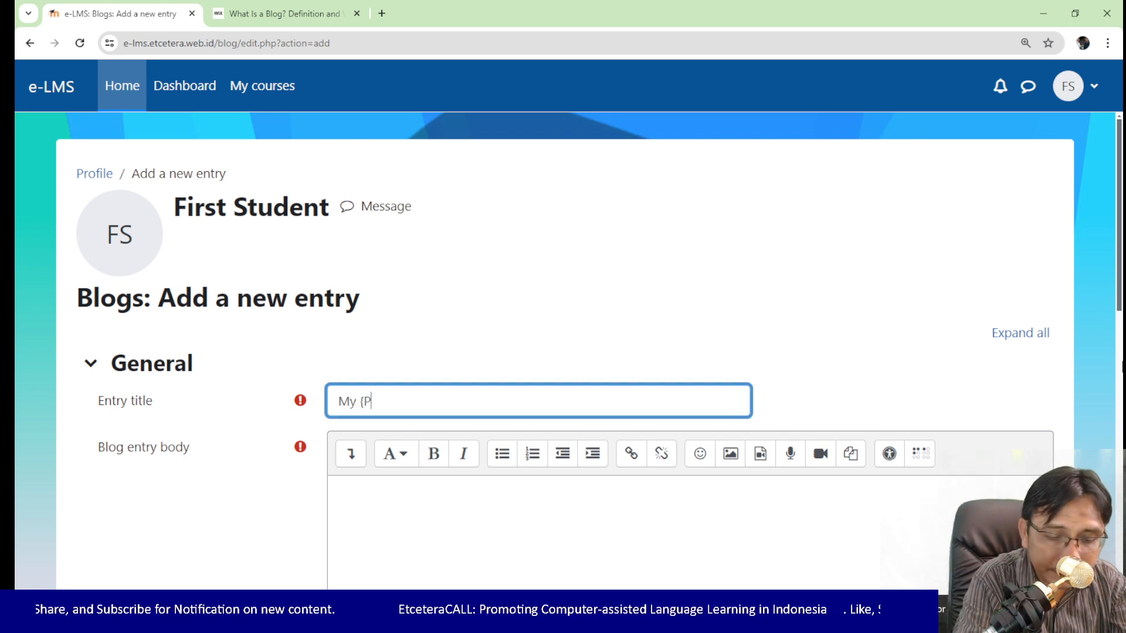
key("BackSpace")
key("BackSpace")
type("Pers")
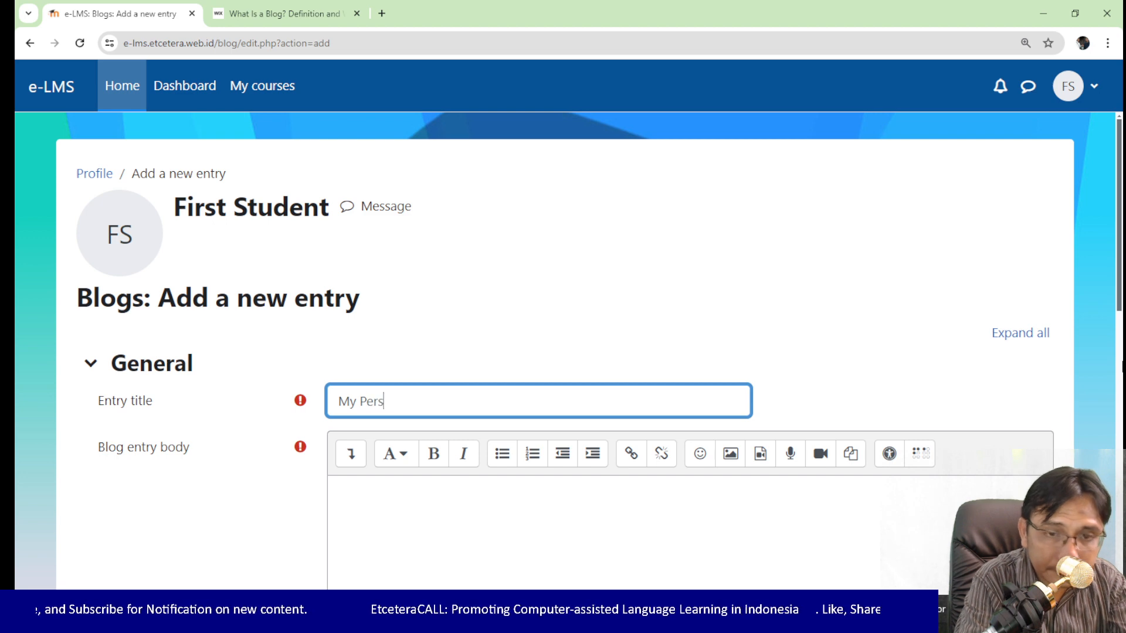
type("onal Reflect")
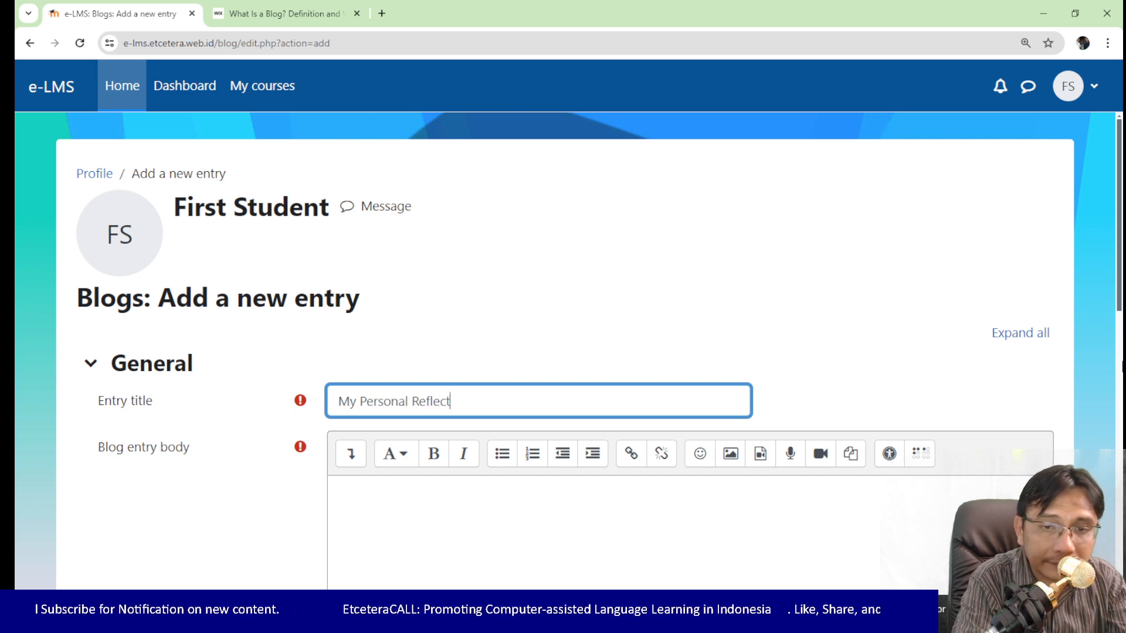
type("ion Week 1")
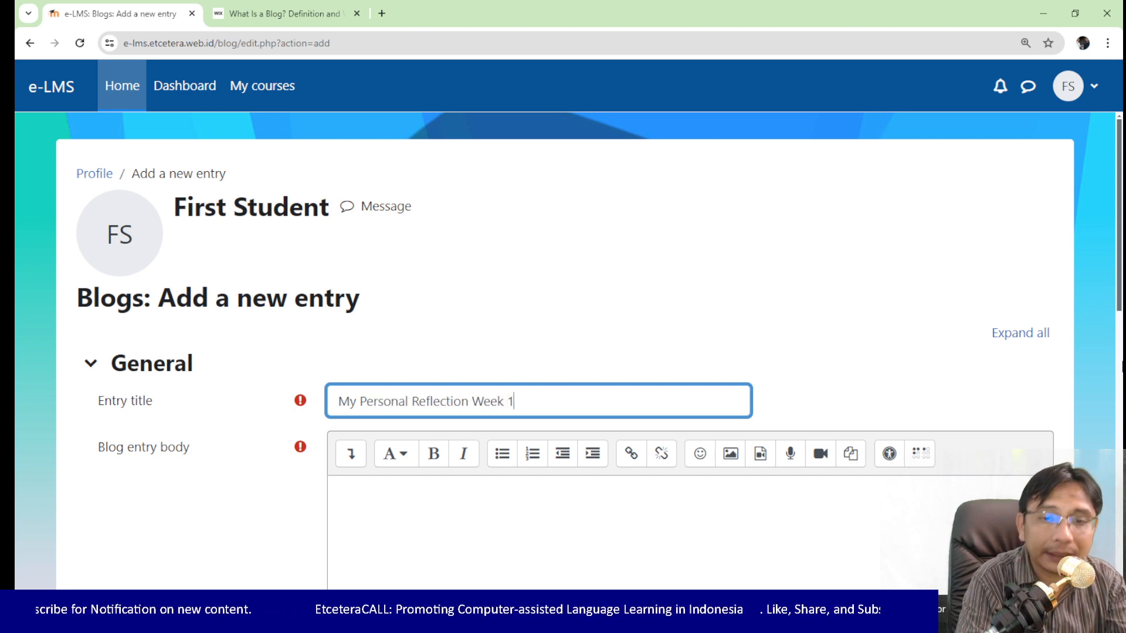
Step: Search the web for "lipsum" in a new browser tab and open the Lipsum generator site at lipsum.com
scroll(664, 288, "down", 3)
left_click(664, 289)
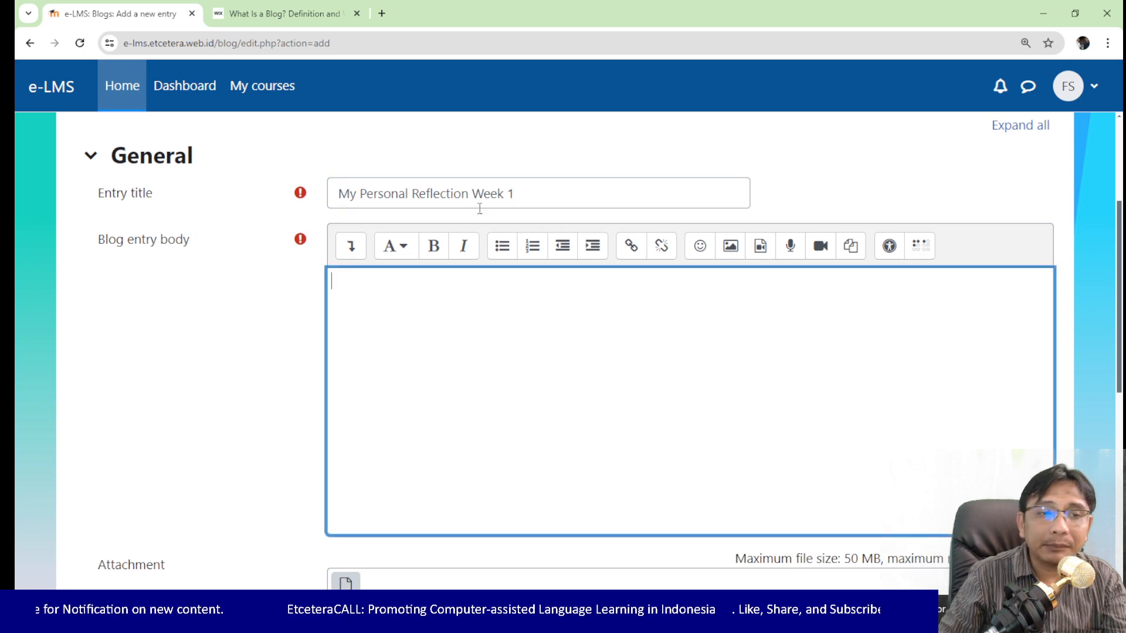
scroll(495, 254, "down", 5)
scroll(495, 254, "up", 4)
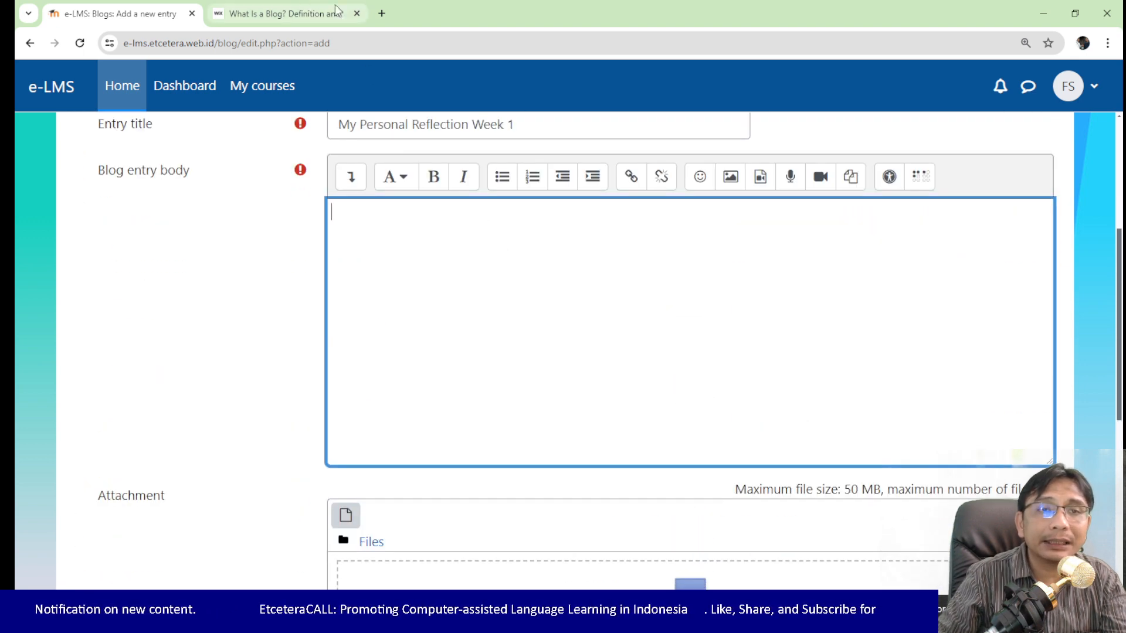
left_click(383, 11)
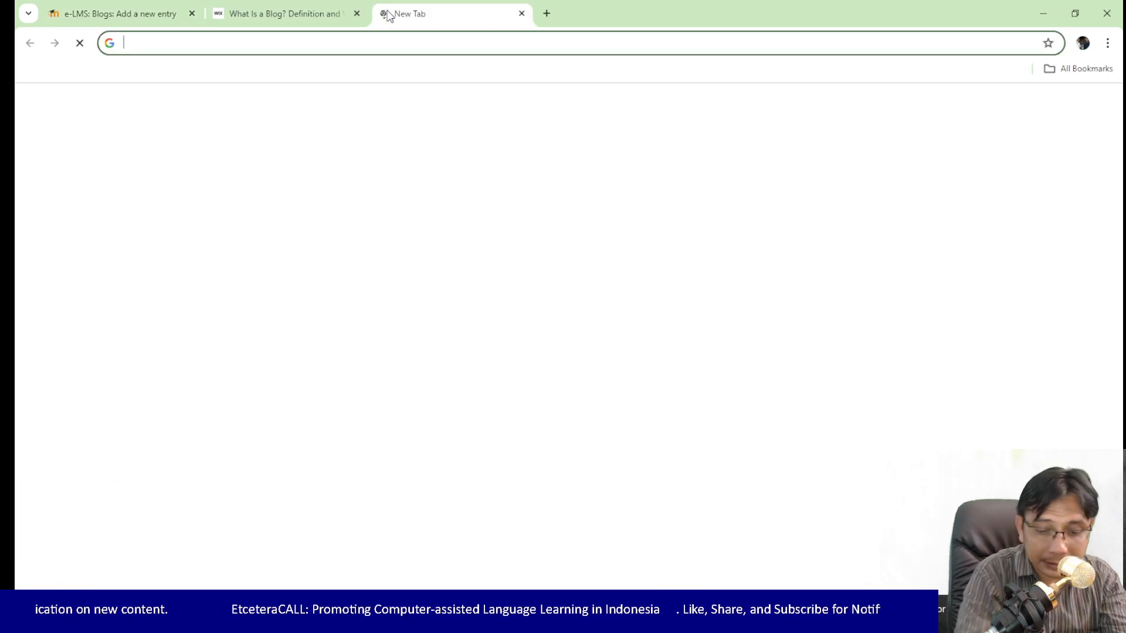
type("lip")
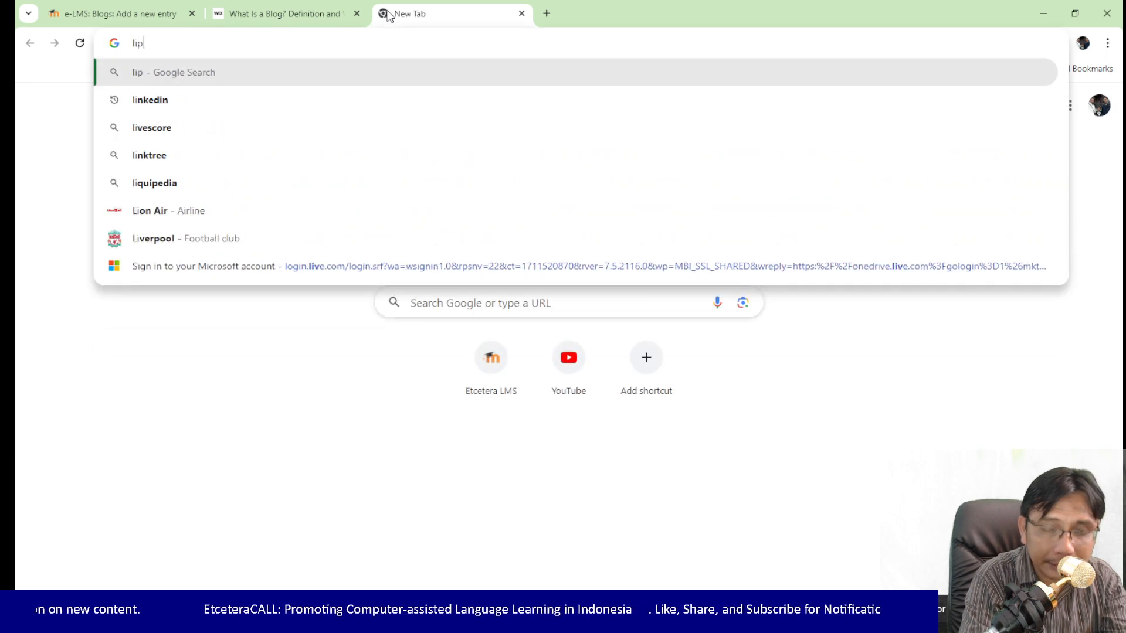
type("sum")
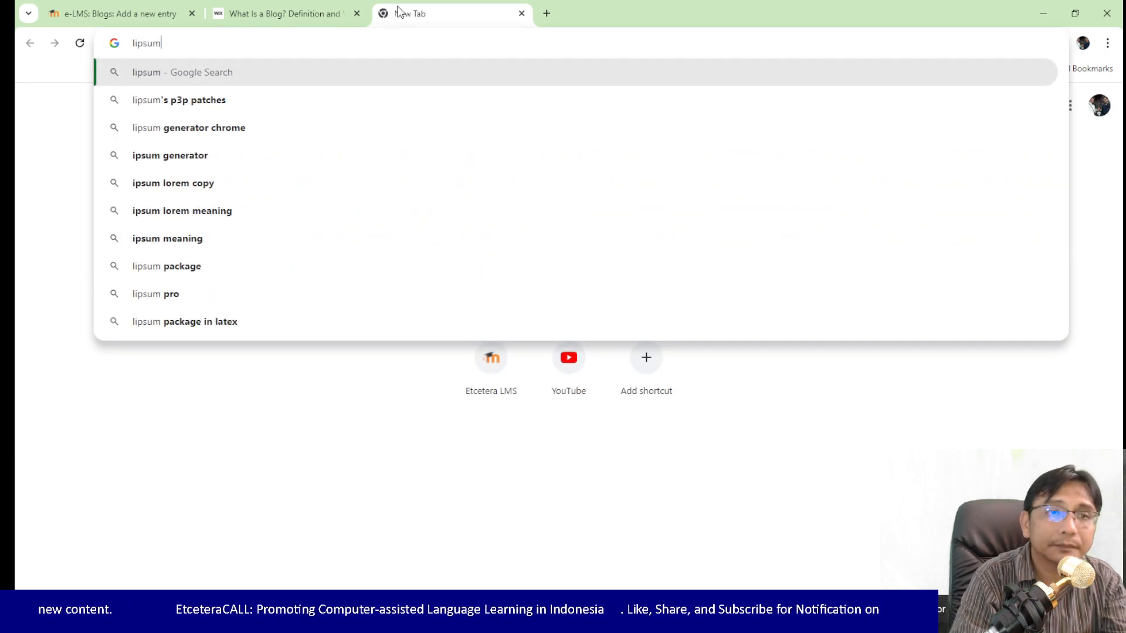
key("Return")
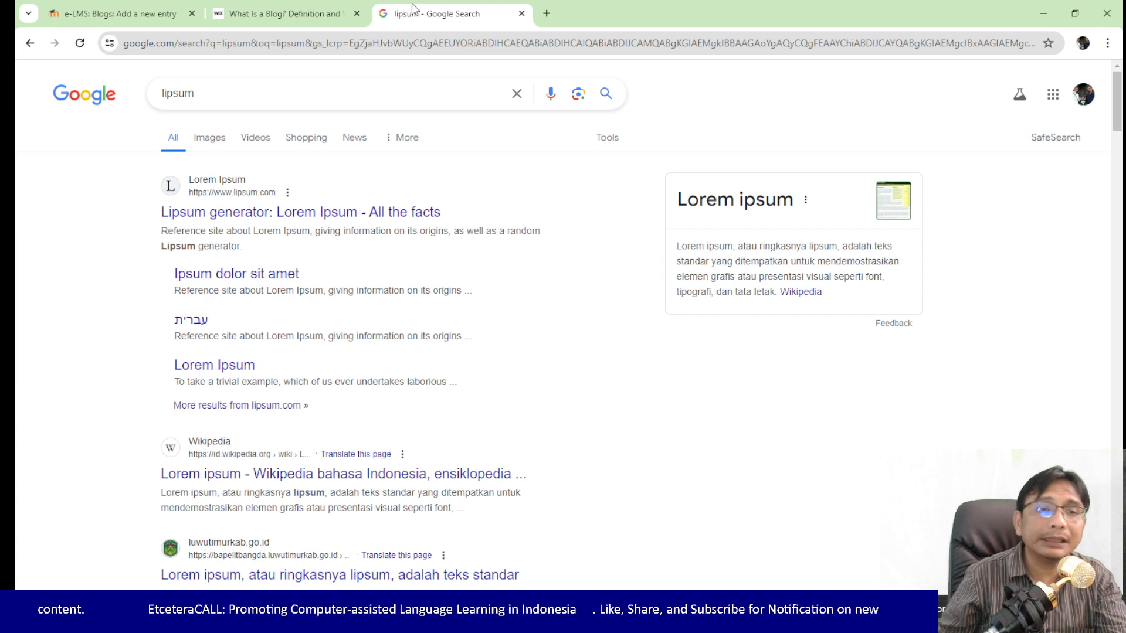
left_click(382, 211)
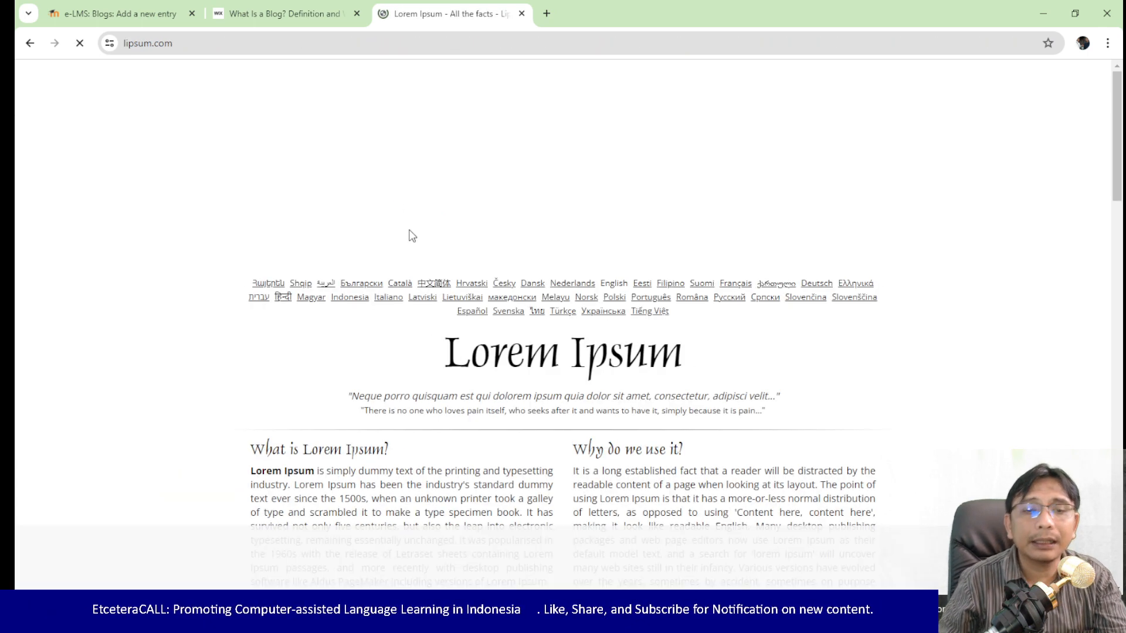
Step: Generate 5 paragraphs of Lorem Ipsum starting with "Lorem ipsum dolor sit amet" and copy the first two paragraphs
scroll(405, 238, "down", 15)
scroll(499, 271, "down", 12)
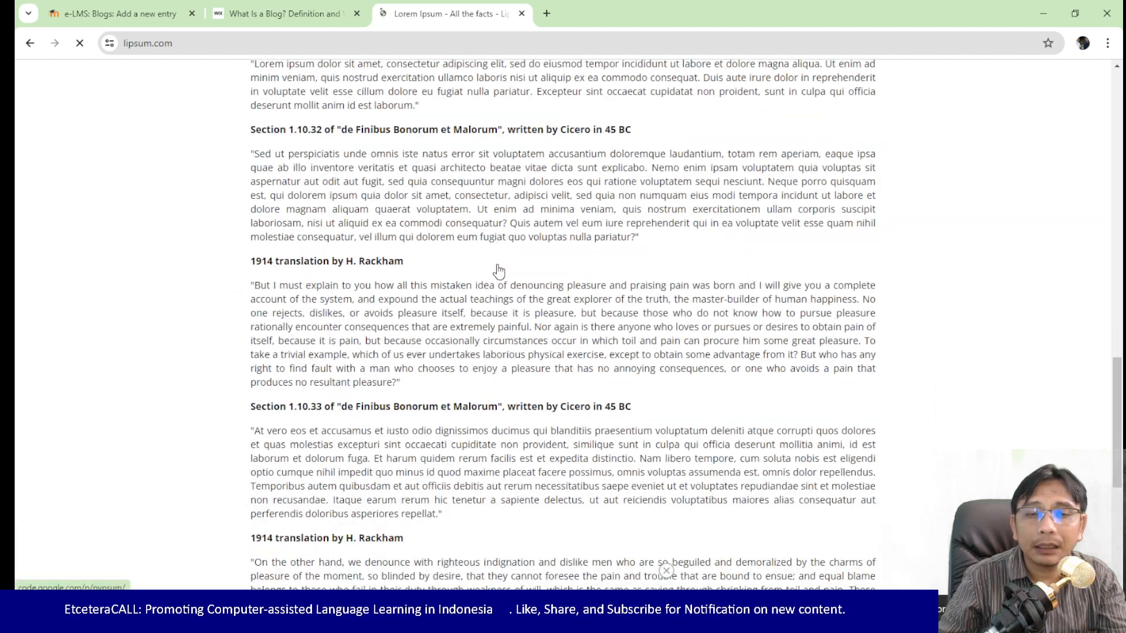
scroll(500, 263, "up", 5)
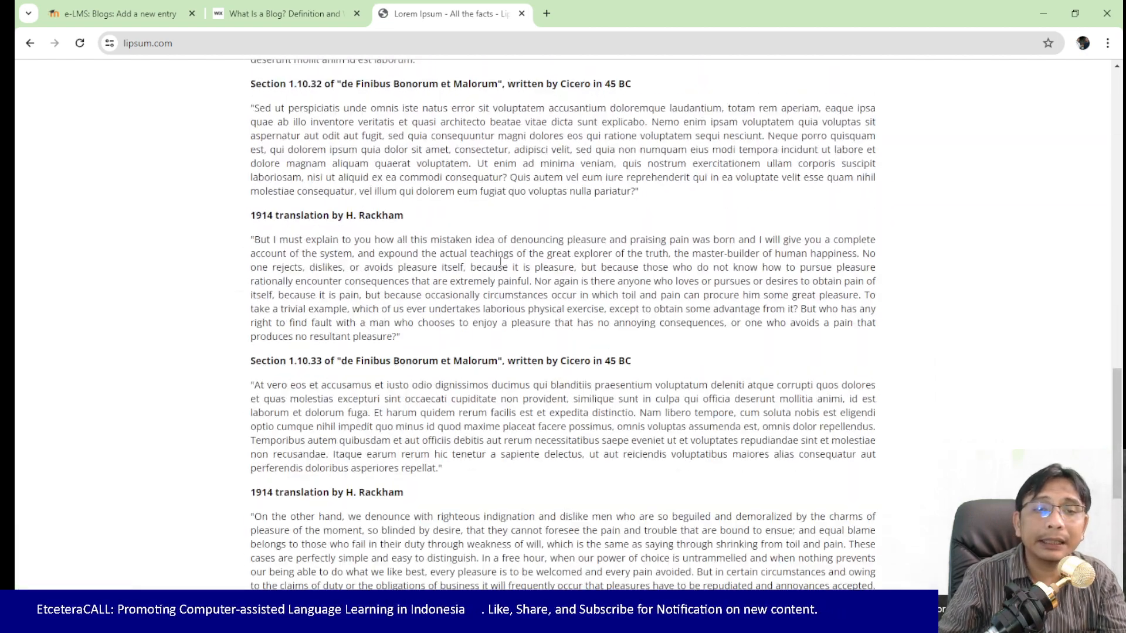
scroll(500, 267, "up", 15)
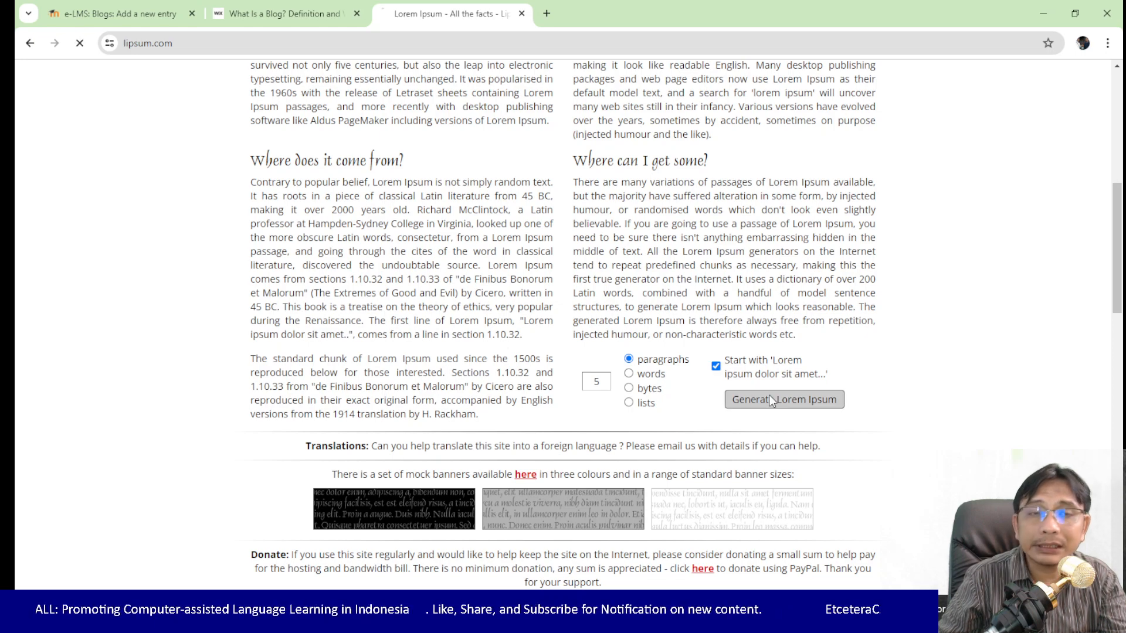
scroll(221, 301, "down", 3)
left_click_drag(248, 240, 419, 365)
key("ctrl+c")
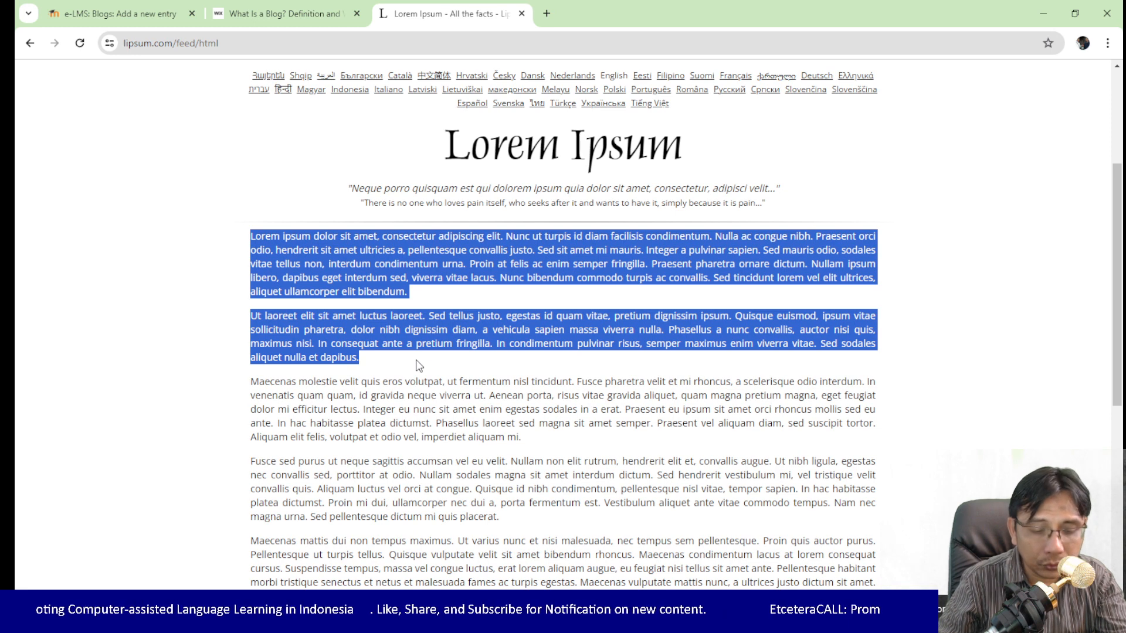
Step: Return to the e-LMS blog entry form and paste the two copied paragraphs into the blog entry body
left_click(175, 12)
left_click(432, 271)
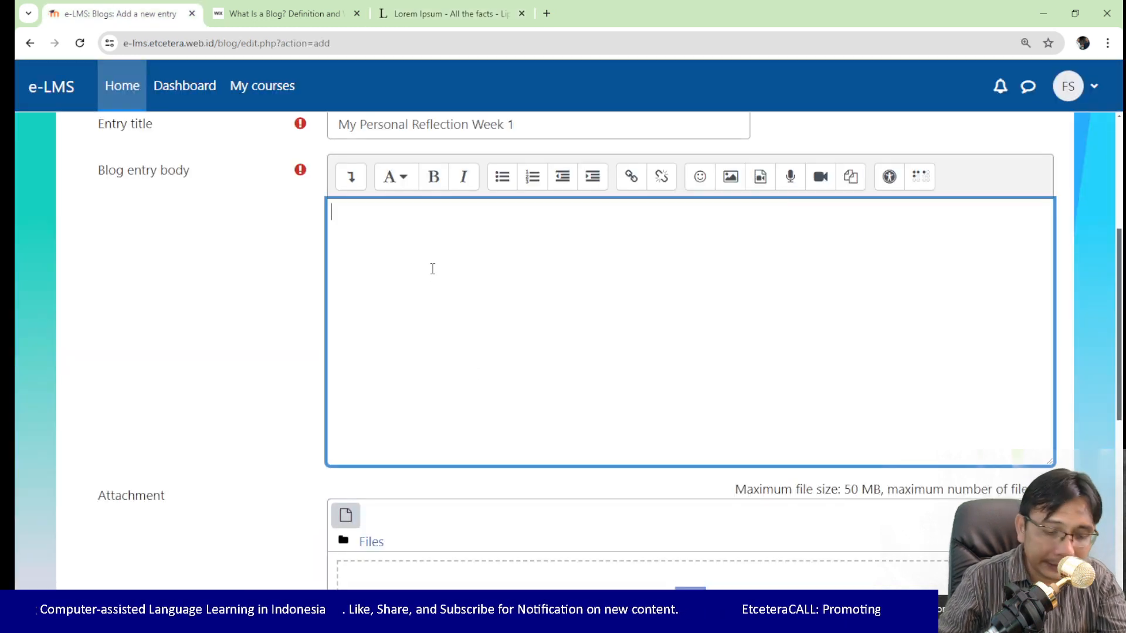
key("ctrl+v")
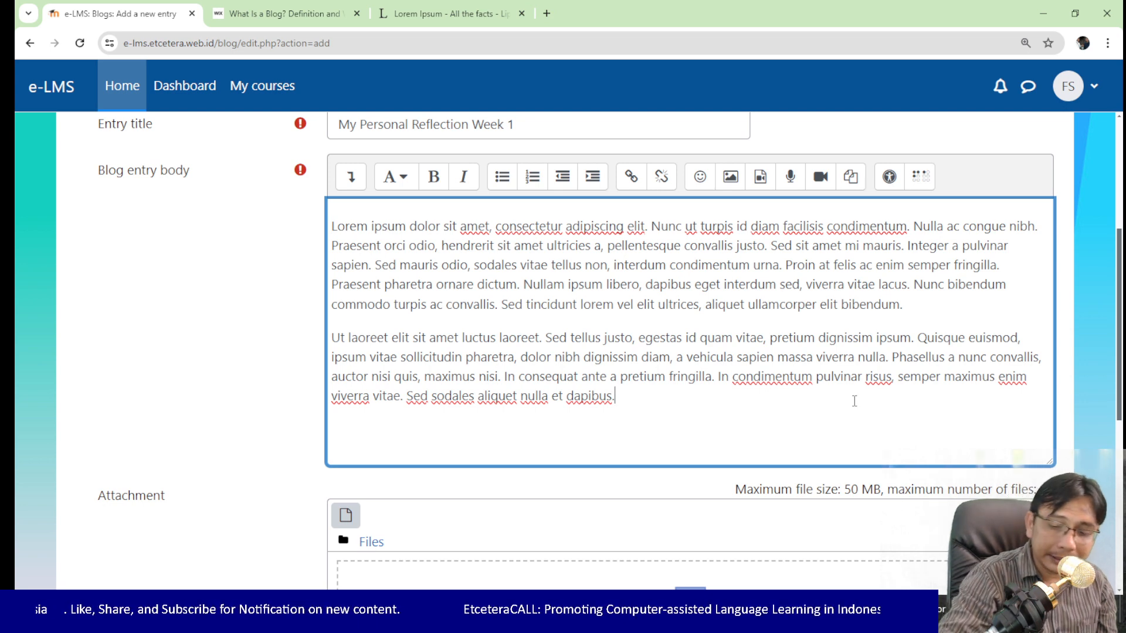
Step: Upload Peta_Buta_Indonesia.gif from the OBS ASSETS folder on the Desktop as an image for the blog entry body
left_click(730, 179)
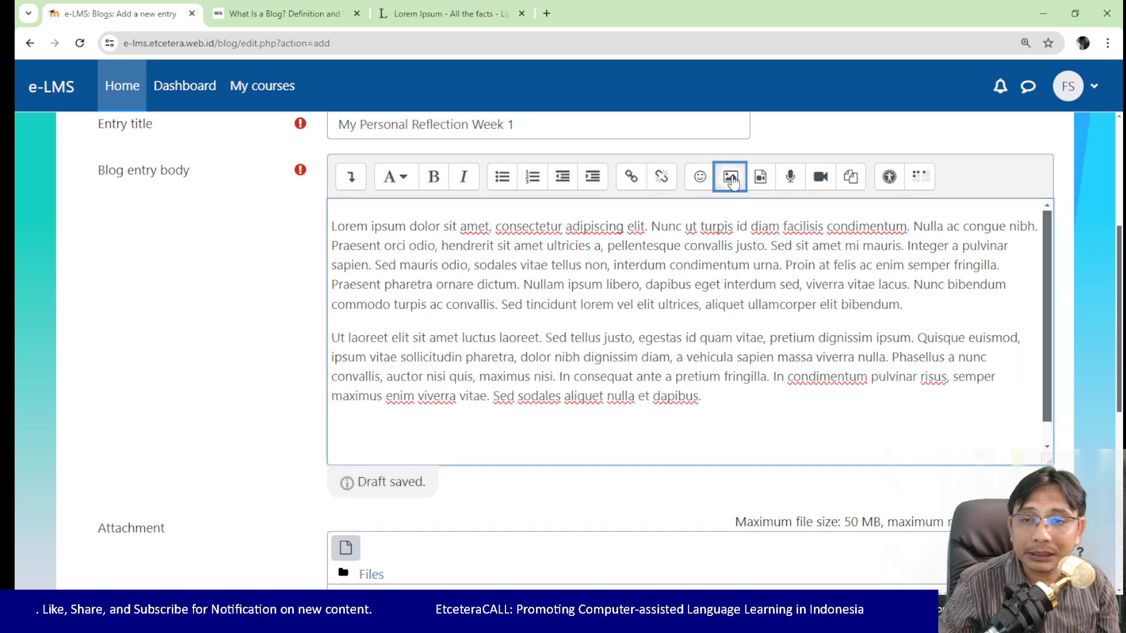
left_click(674, 232)
left_click(277, 209)
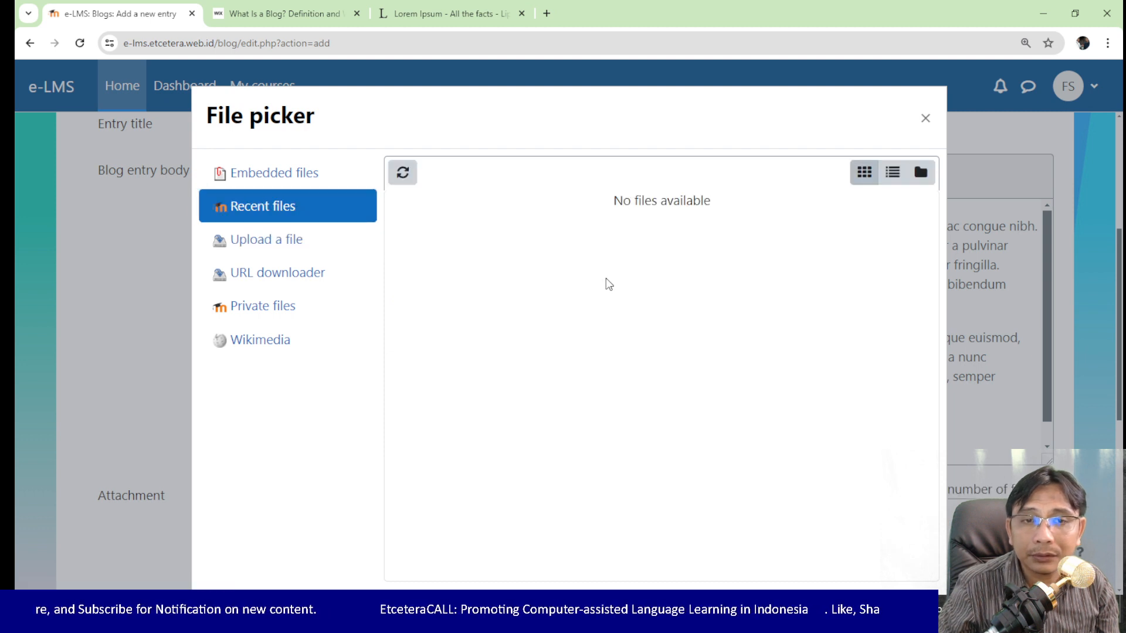
left_click(288, 234)
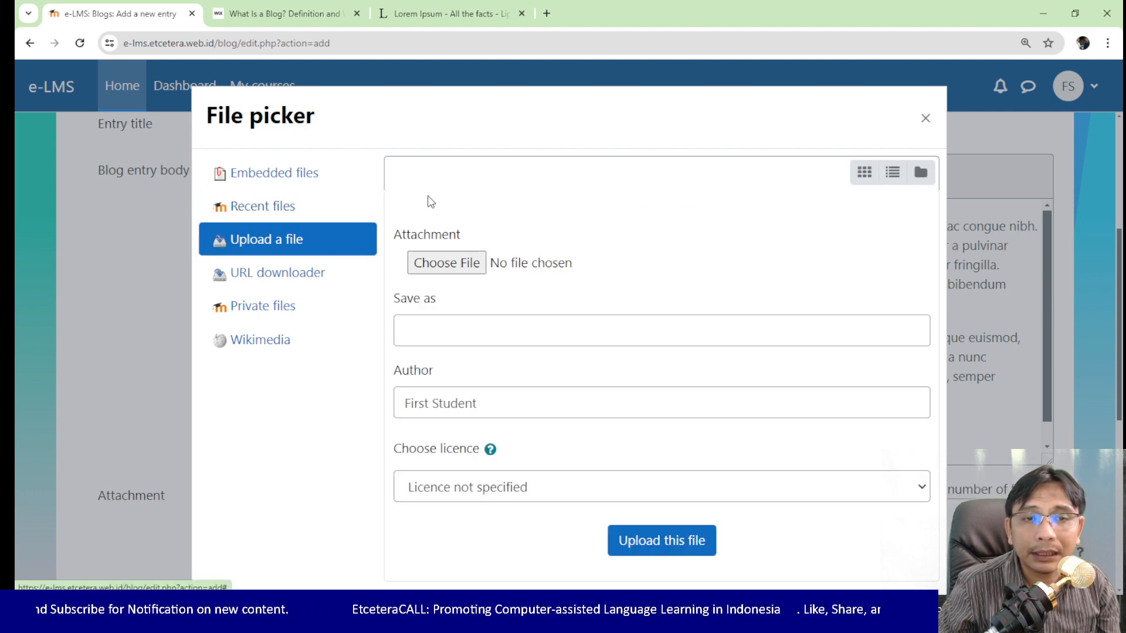
left_click(447, 262)
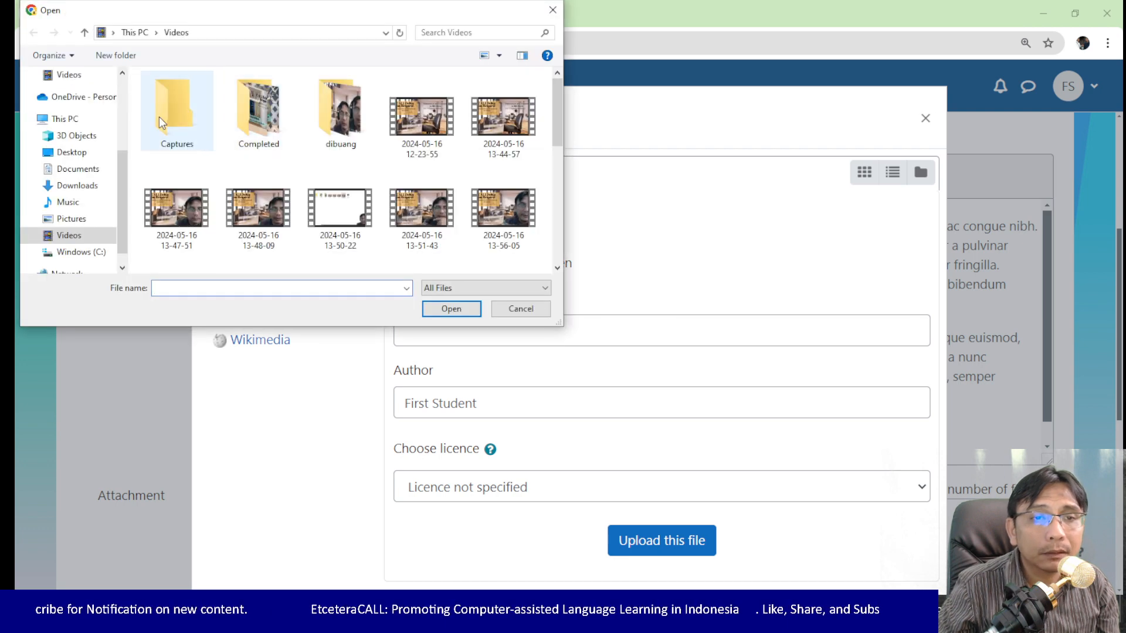
left_click(73, 153)
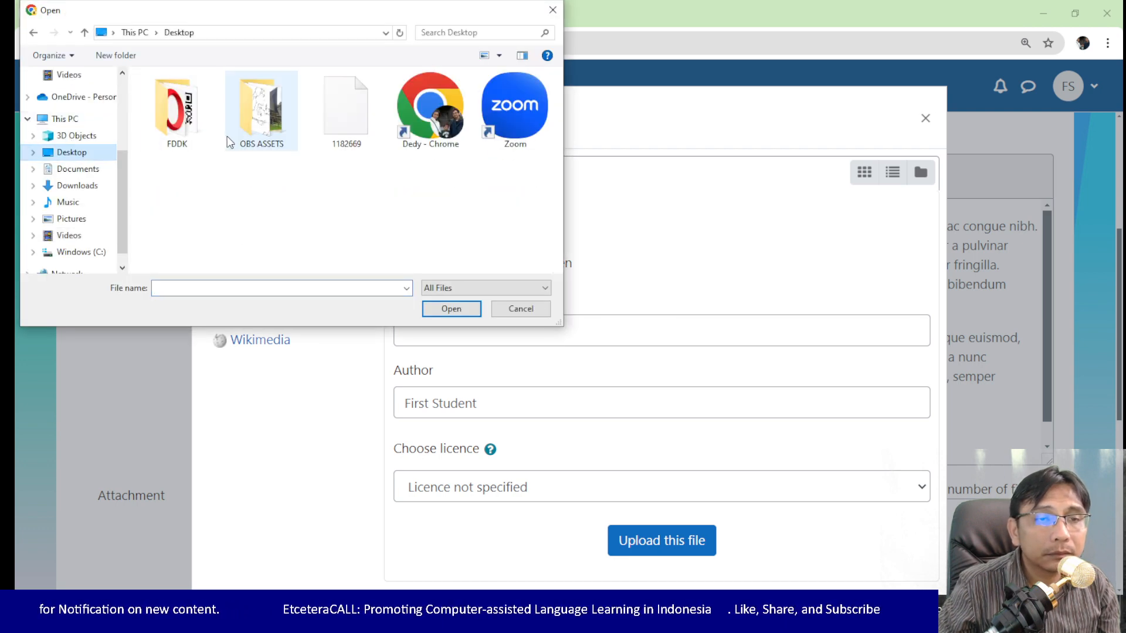
double_click(253, 110)
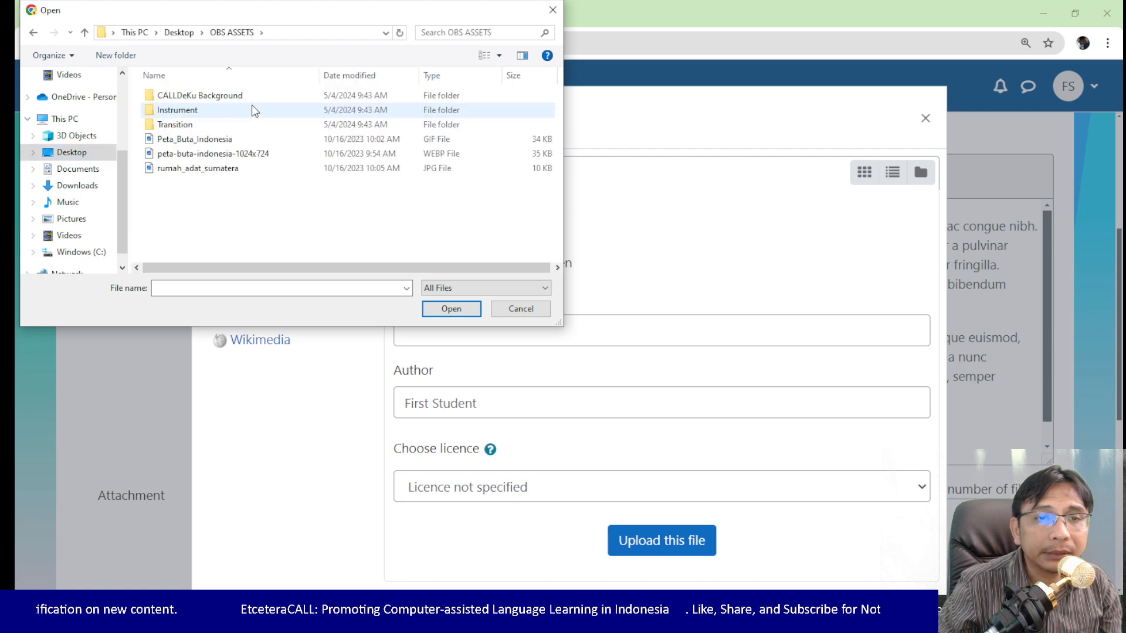
left_click(227, 140)
left_click(460, 306)
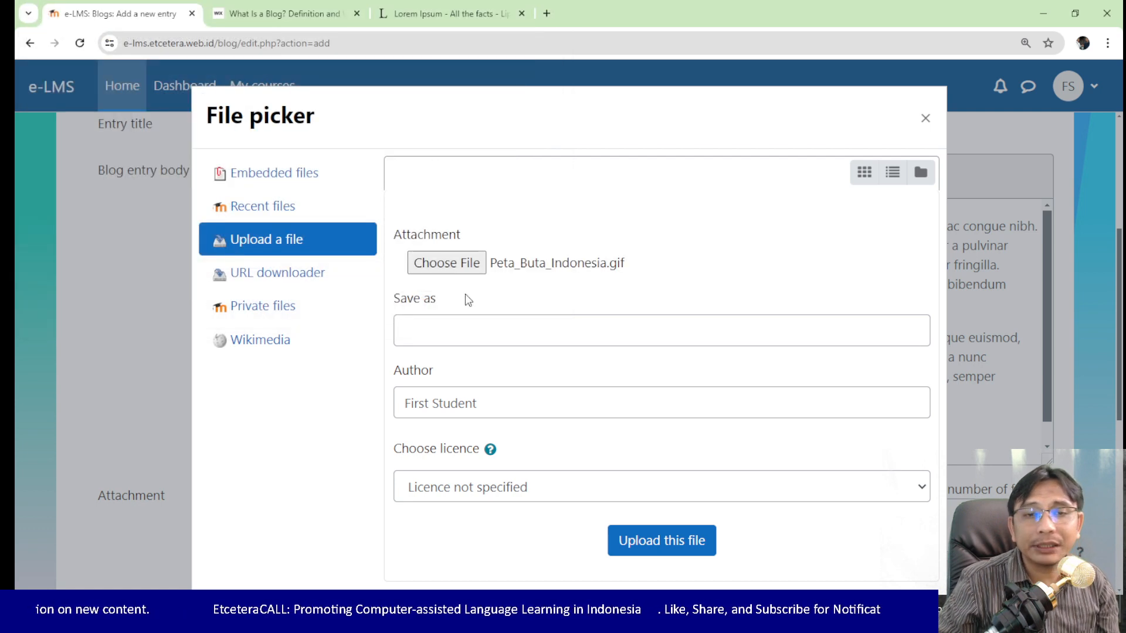
left_click(685, 541)
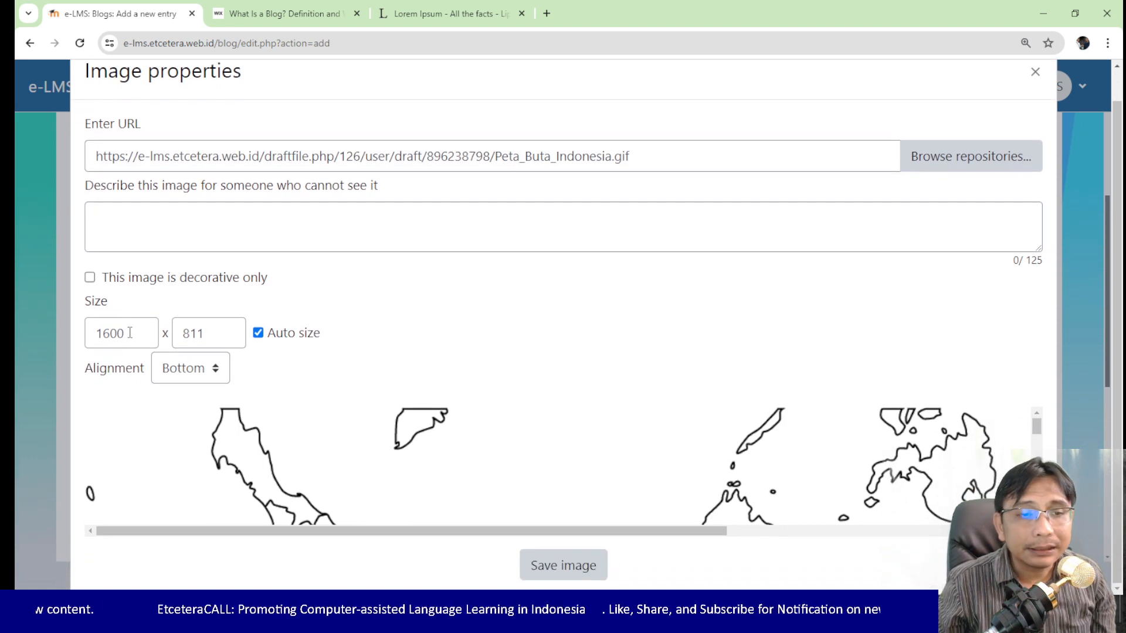
Step: Set the uploaded image's width to 240 with auto size and try to save the image
double_click(133, 331)
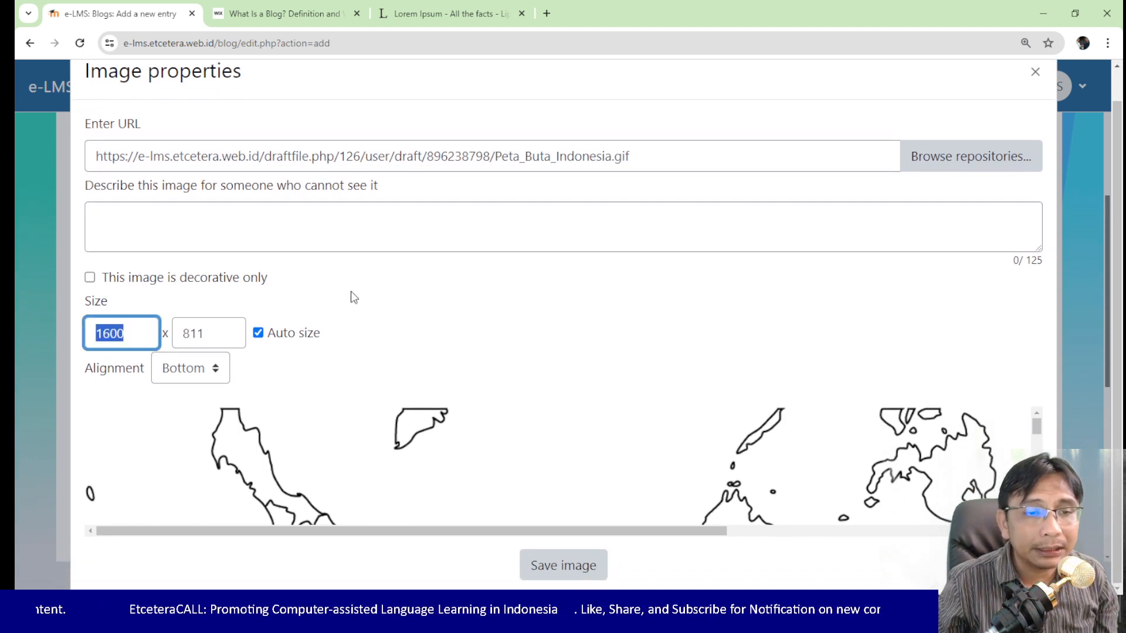
type("240")
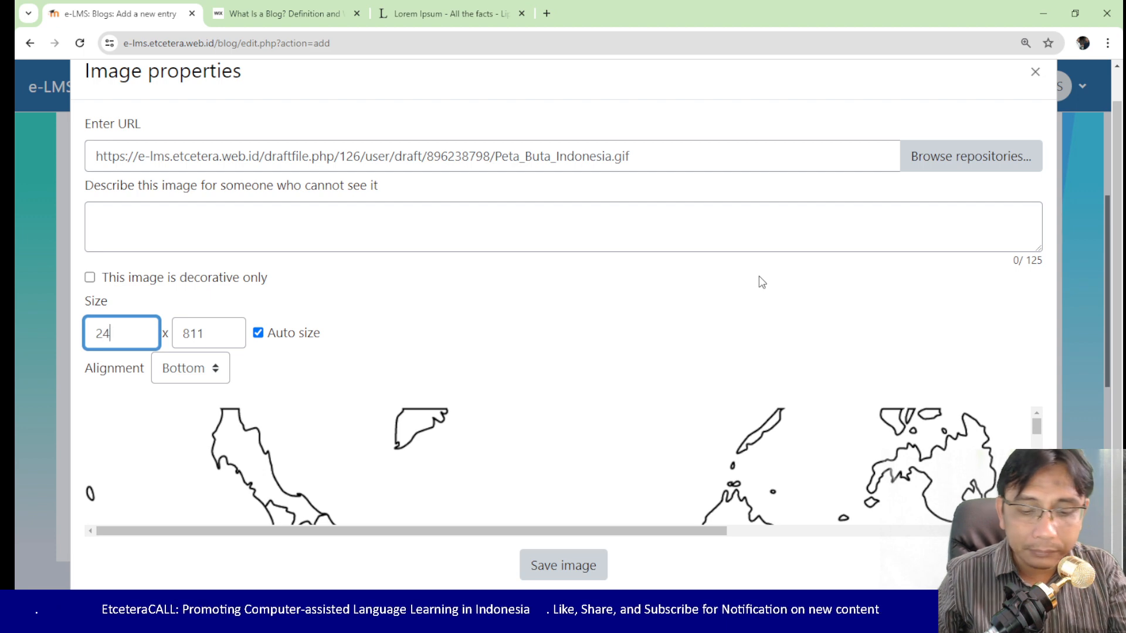
left_click(641, 277)
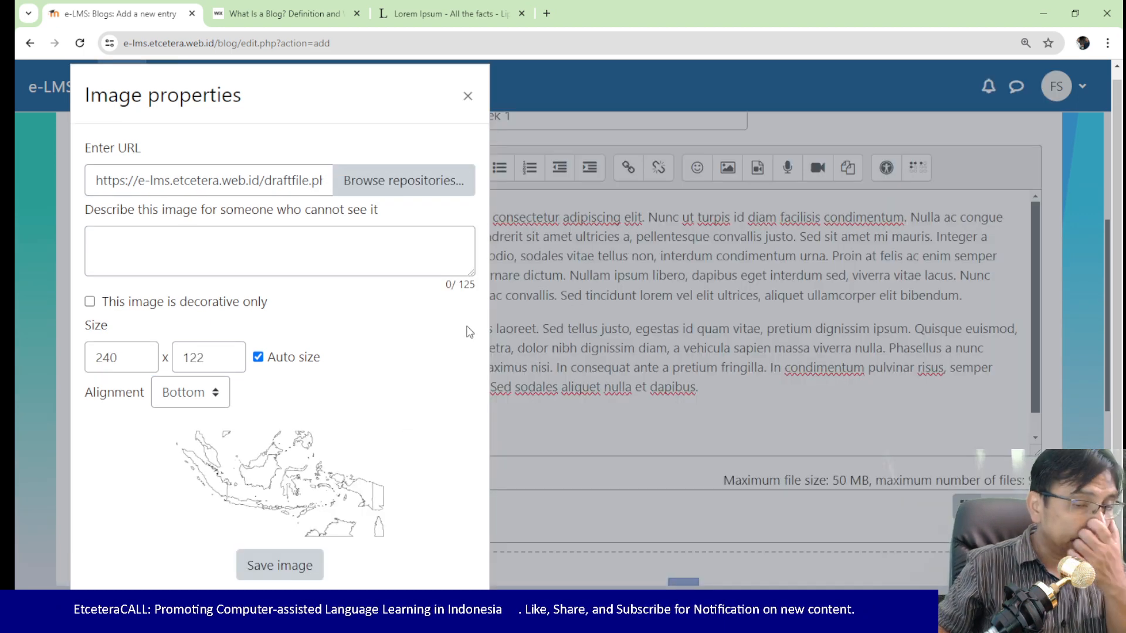
left_click(304, 565)
scroll(758, 477, "down", 1)
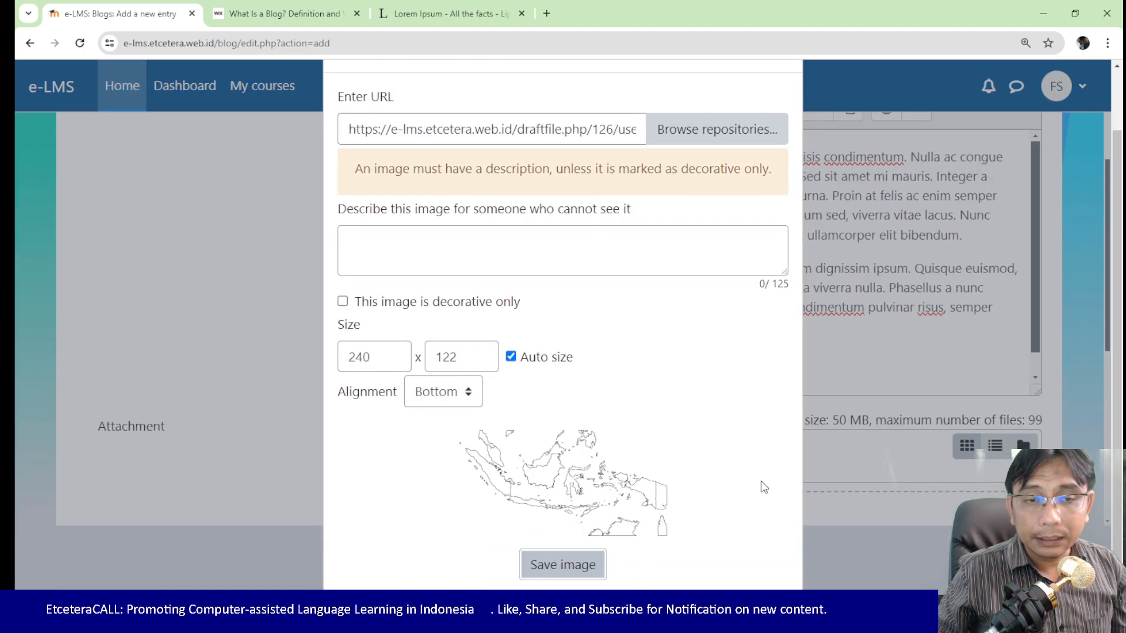
scroll(567, 572, "up", 1)
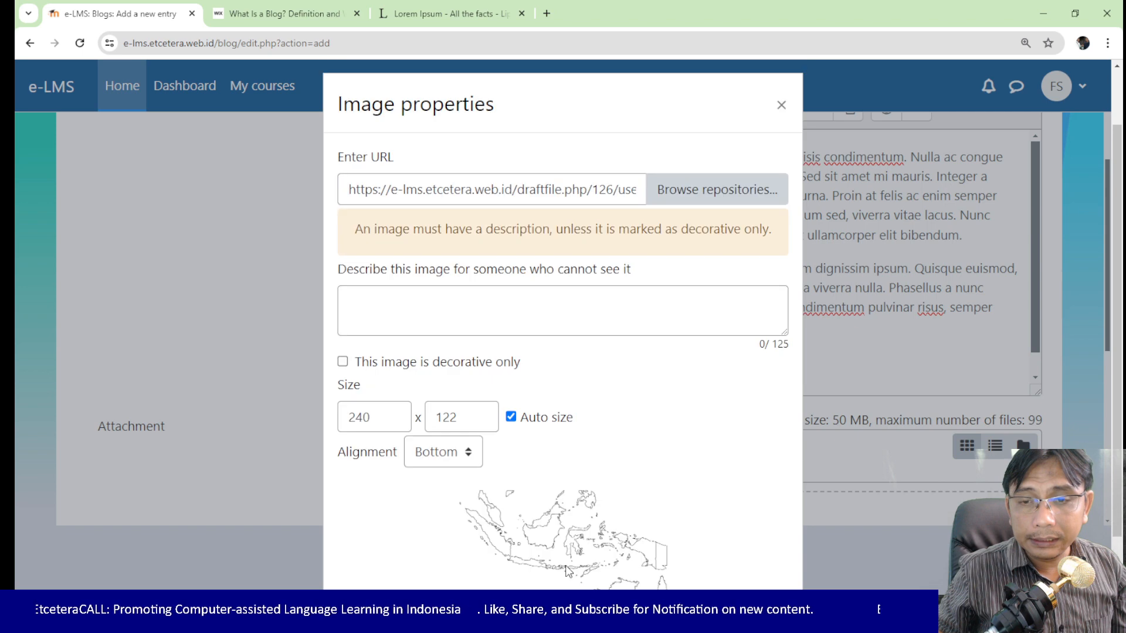
Step: Describe the image as "Map" and save it into the blog entry body below the pasted text
left_click(563, 295)
type("Map")
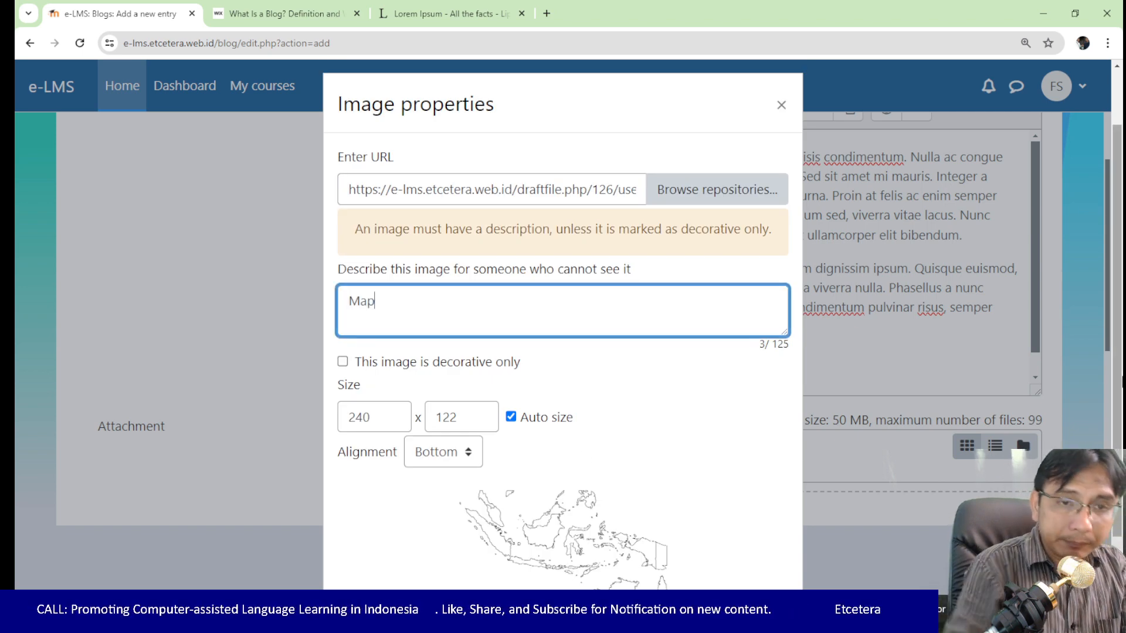
scroll(910, 401, "down", 1)
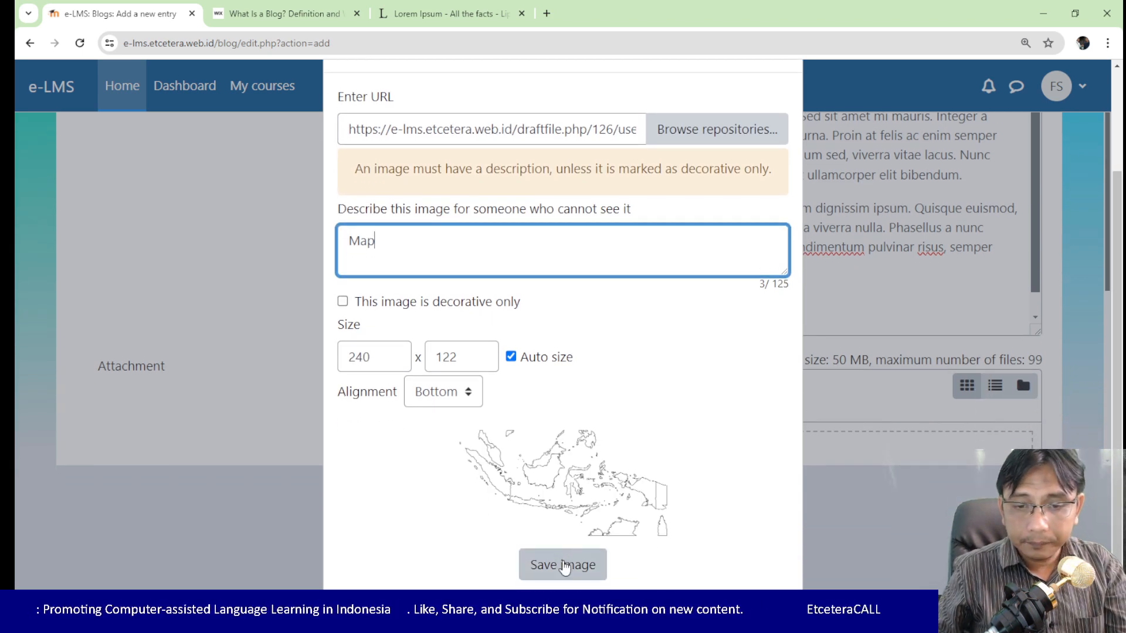
left_click(564, 564)
scroll(653, 356, "down", 2)
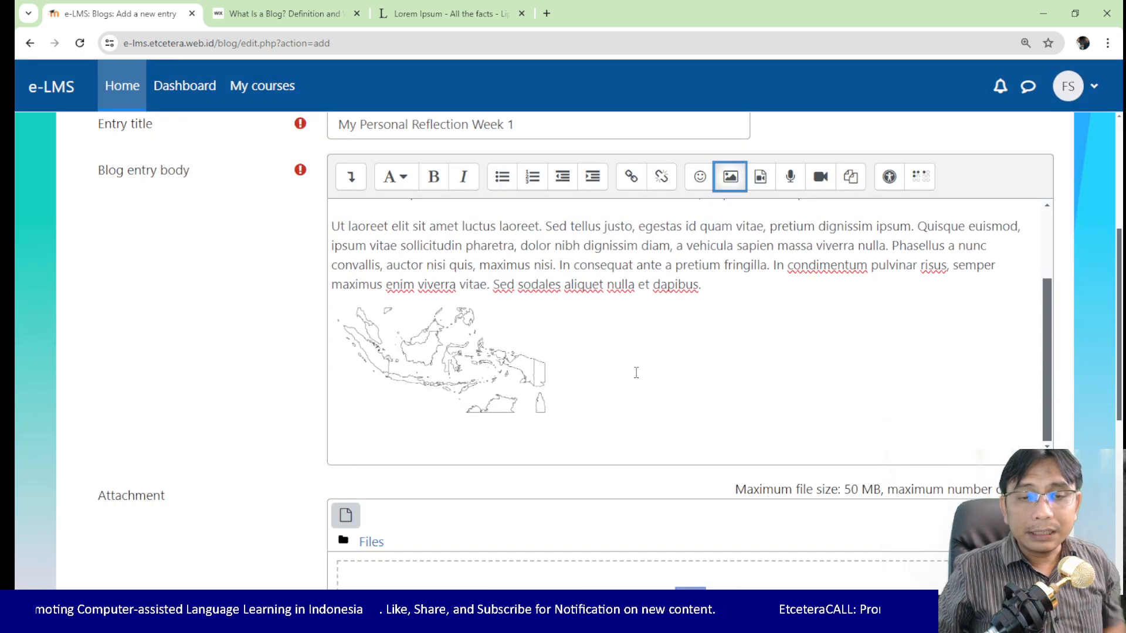
scroll(636, 372, "down", 4)
scroll(635, 372, "up", 5)
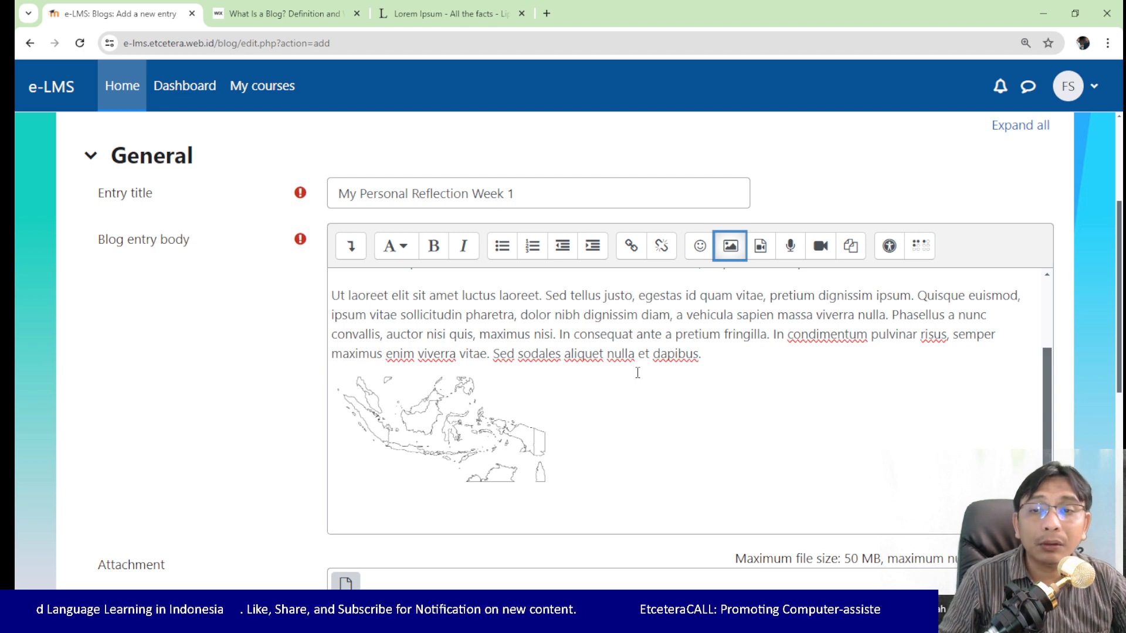
Step: Tag the blog entry with "weekly", save it and look over the published entry
scroll(667, 343, "down", 7)
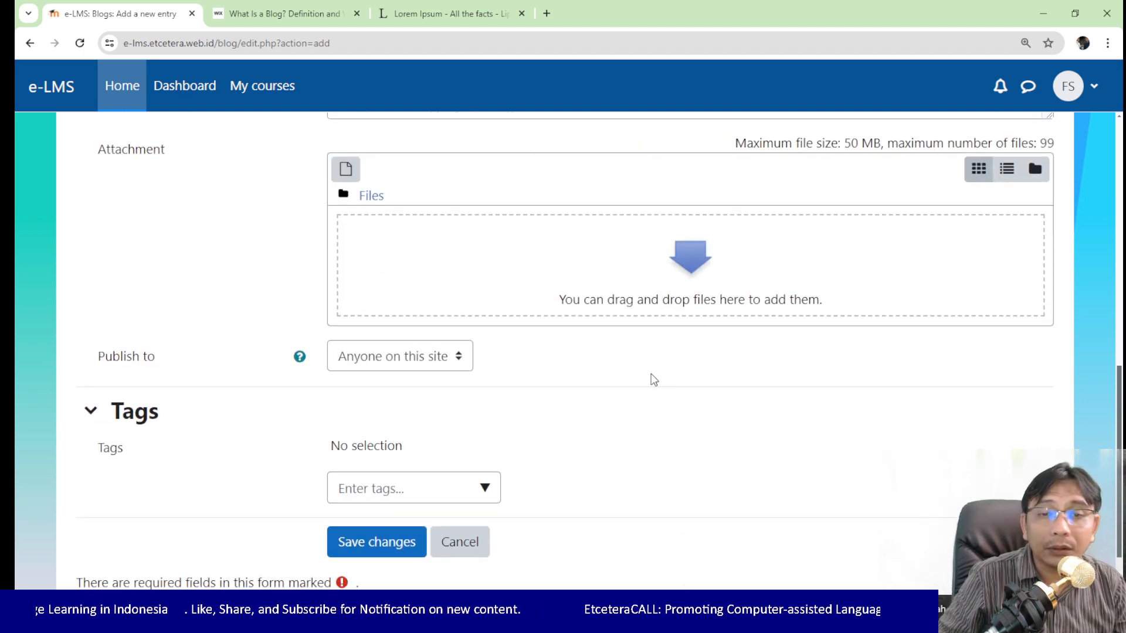
scroll(550, 361, "down", 2)
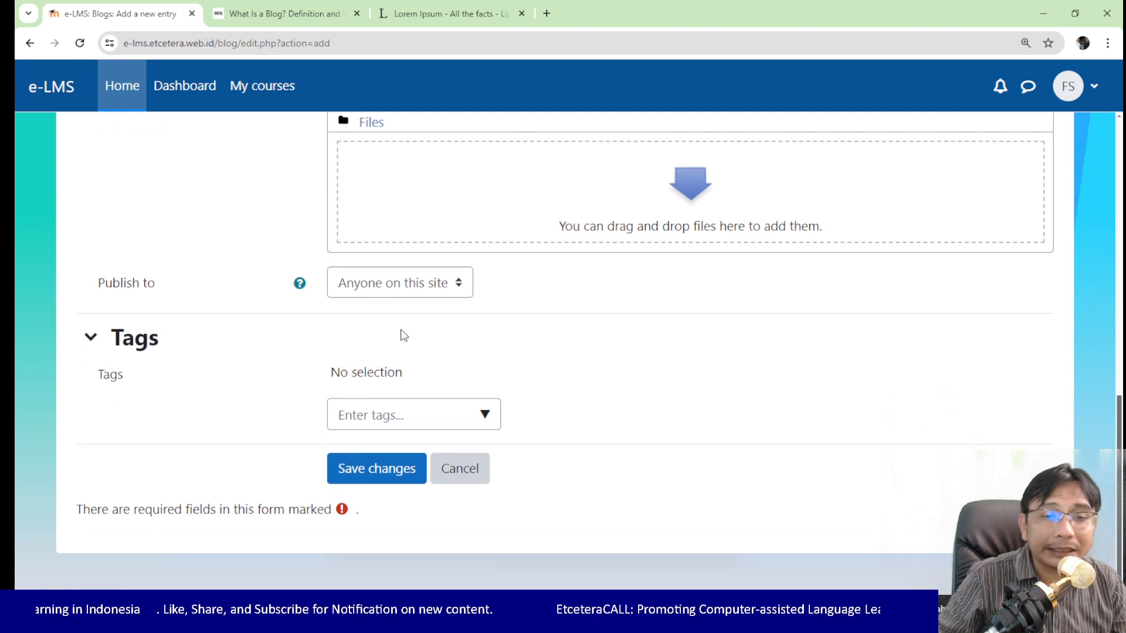
left_click(388, 419)
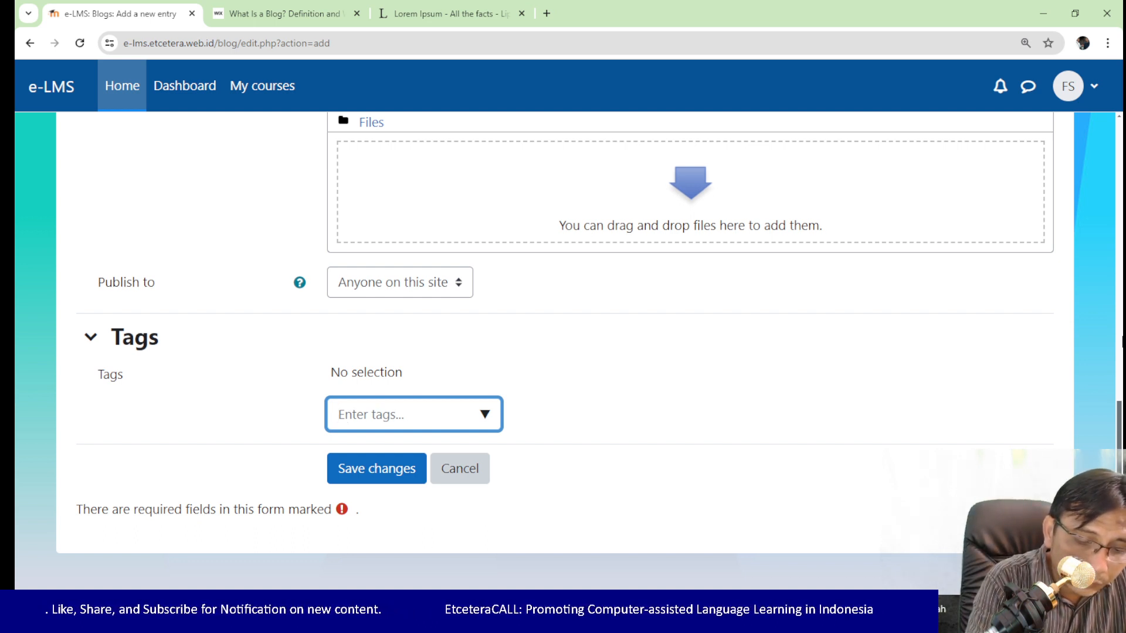
type("wee")
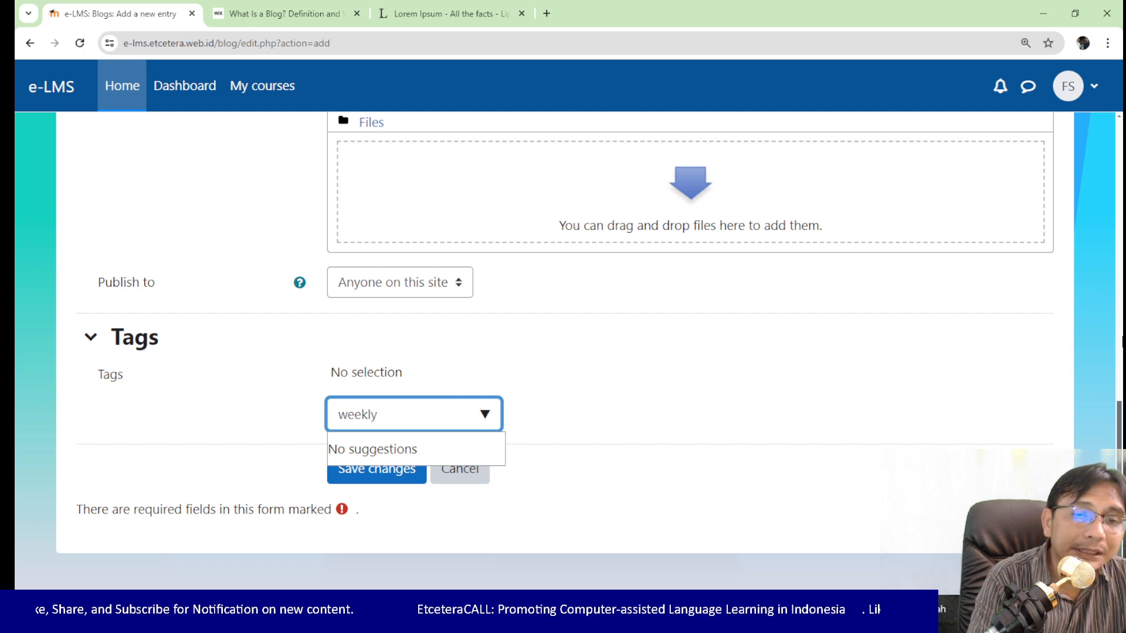
type("kly")
key("Return")
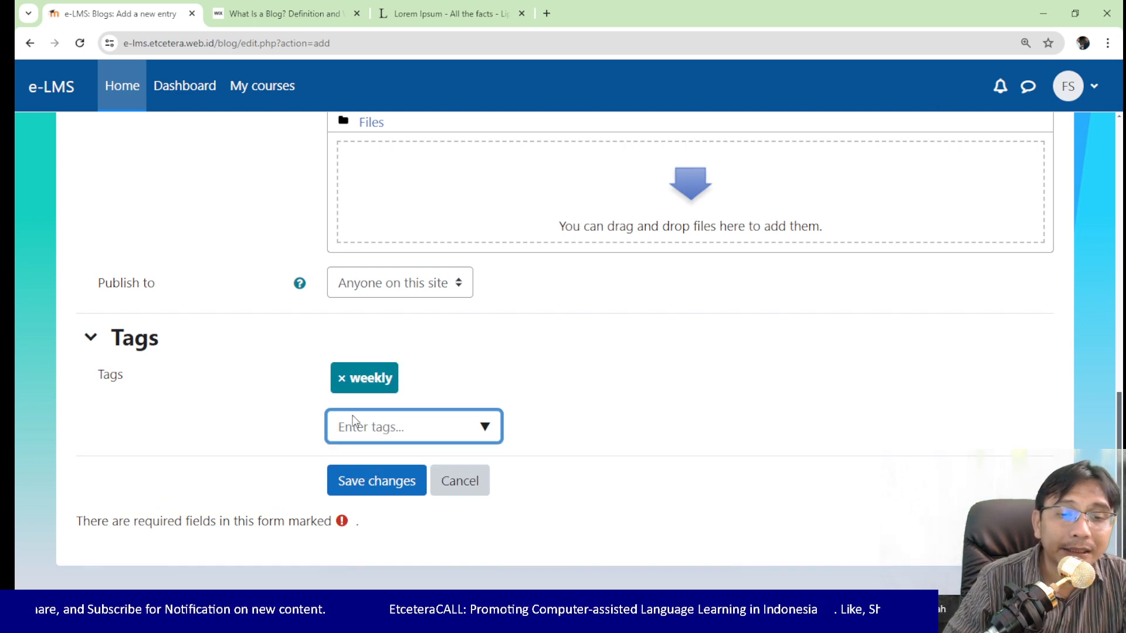
left_click(373, 482)
scroll(472, 335, "down", 5)
scroll(850, 398, "up", 5)
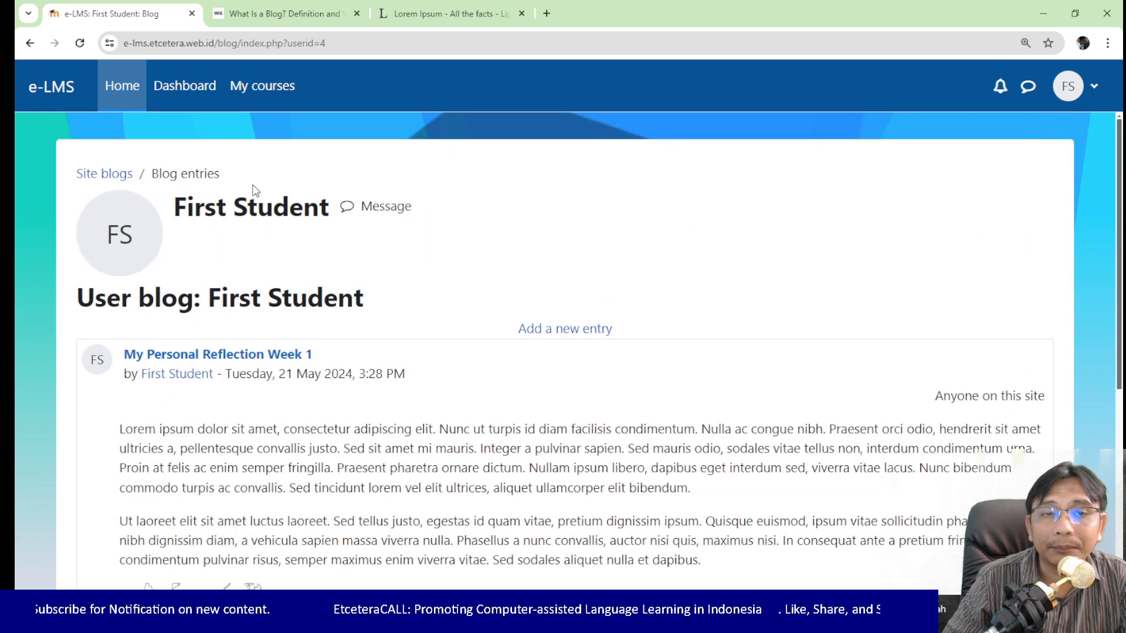
Step: Open the Moodle Demo Course from the student's courses and go to its Blog menu block
left_click(280, 92)
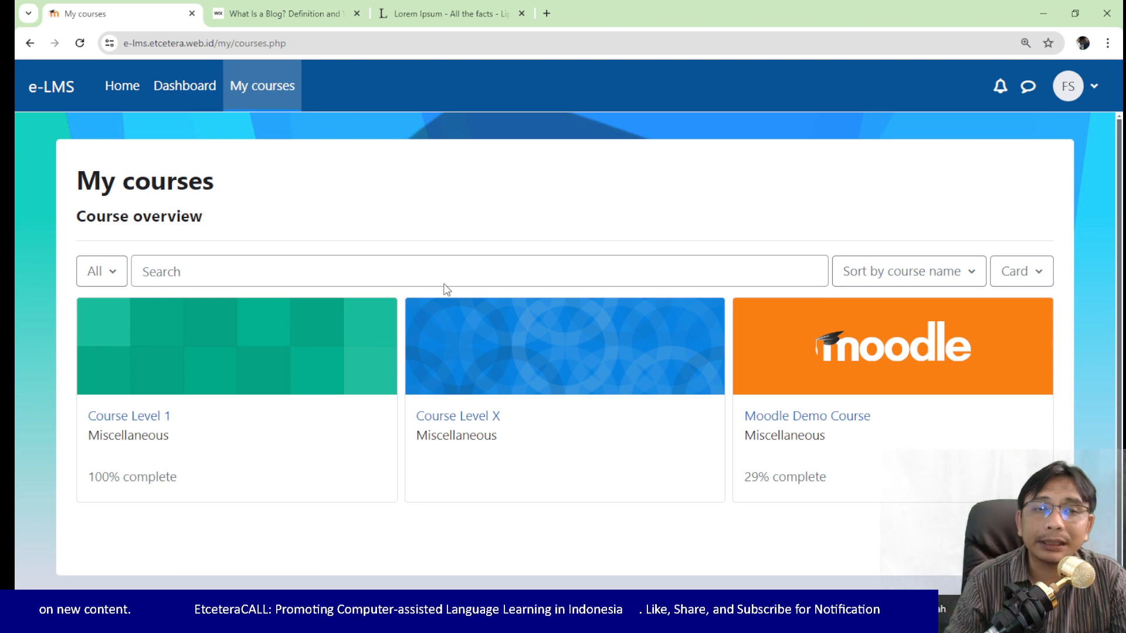
left_click(786, 416)
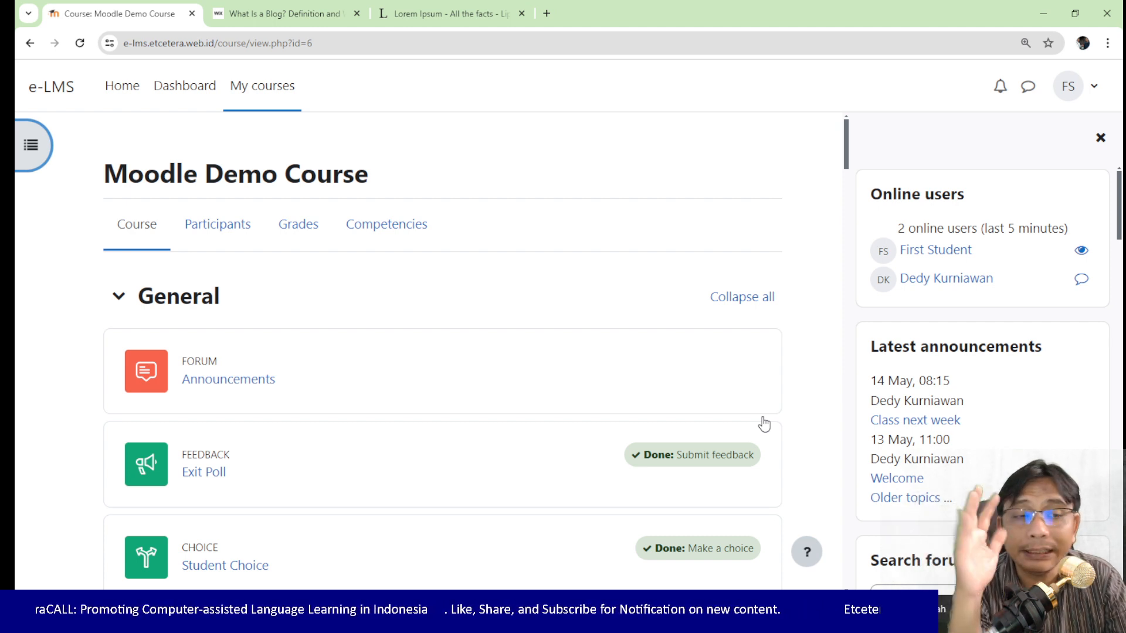
scroll(889, 402, "down", 15)
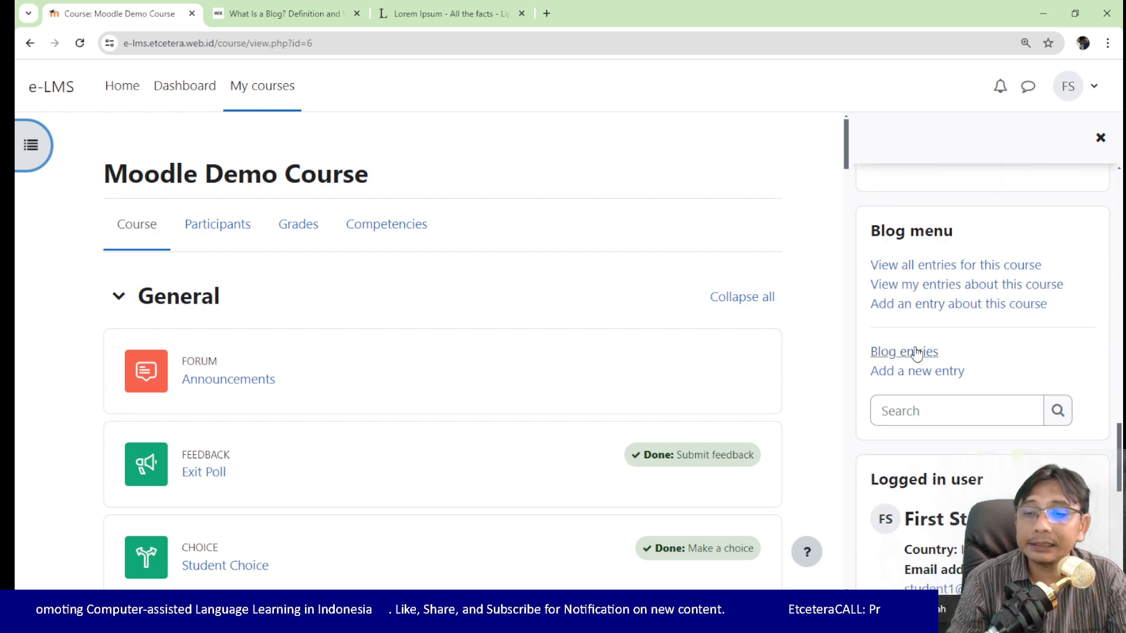
left_click(917, 375)
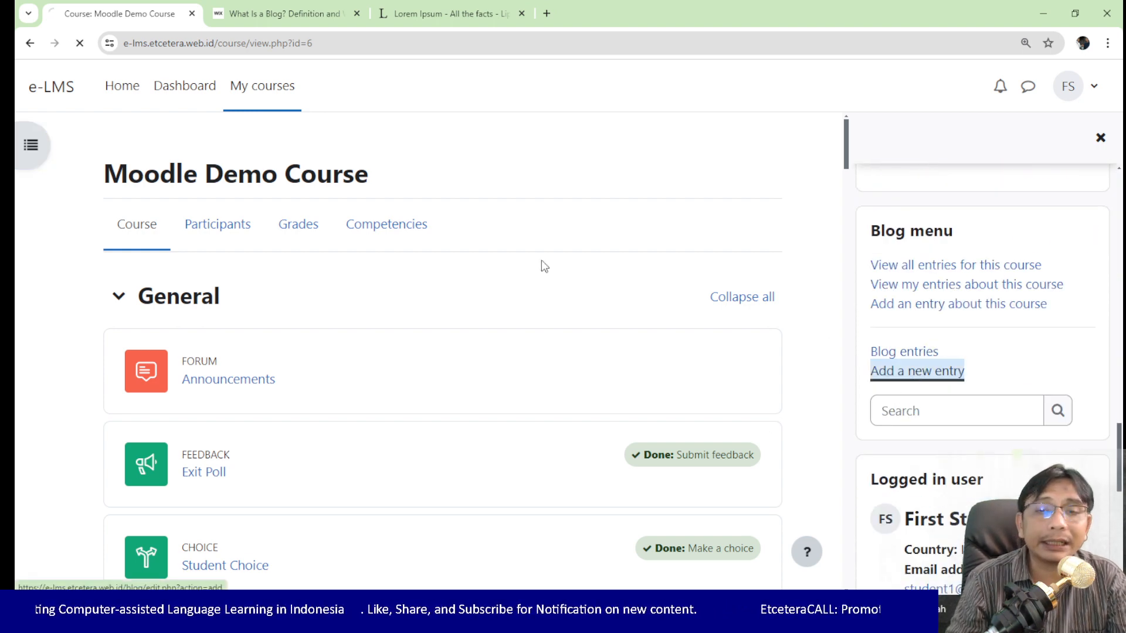
left_click(400, 405)
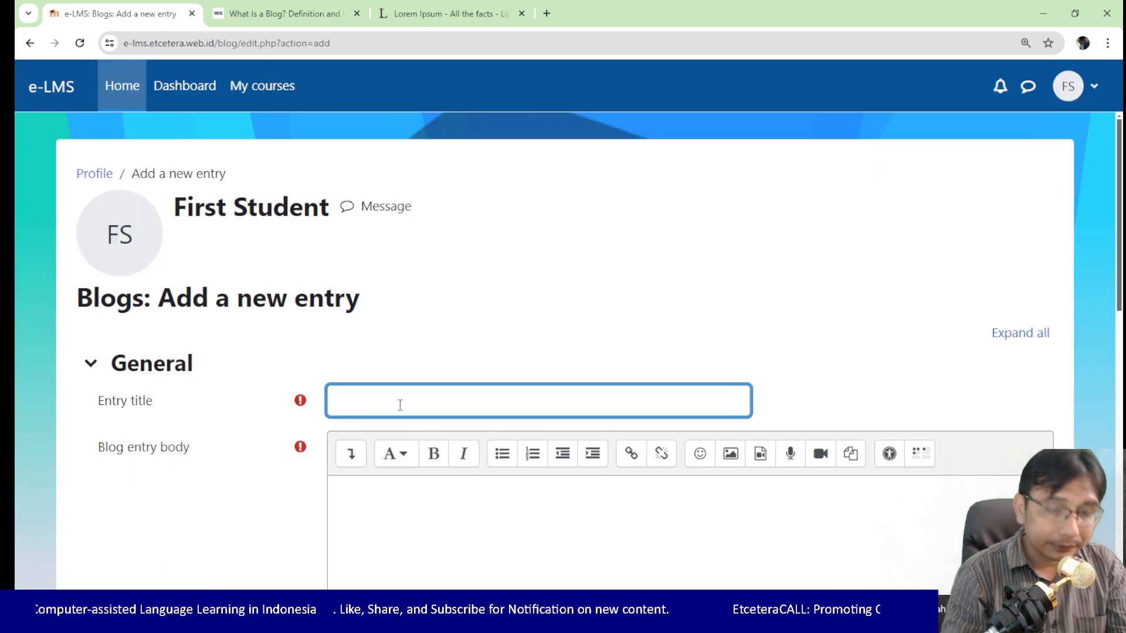
scroll(415, 389, "down", 12)
scroll(357, 346, "up", 7)
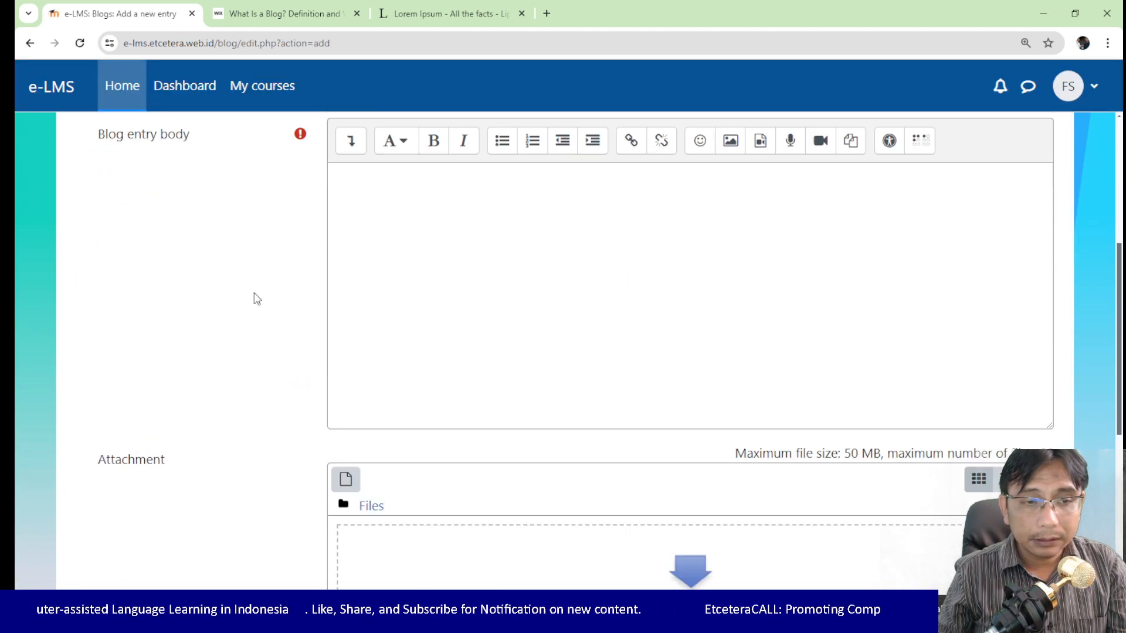
left_click(30, 43)
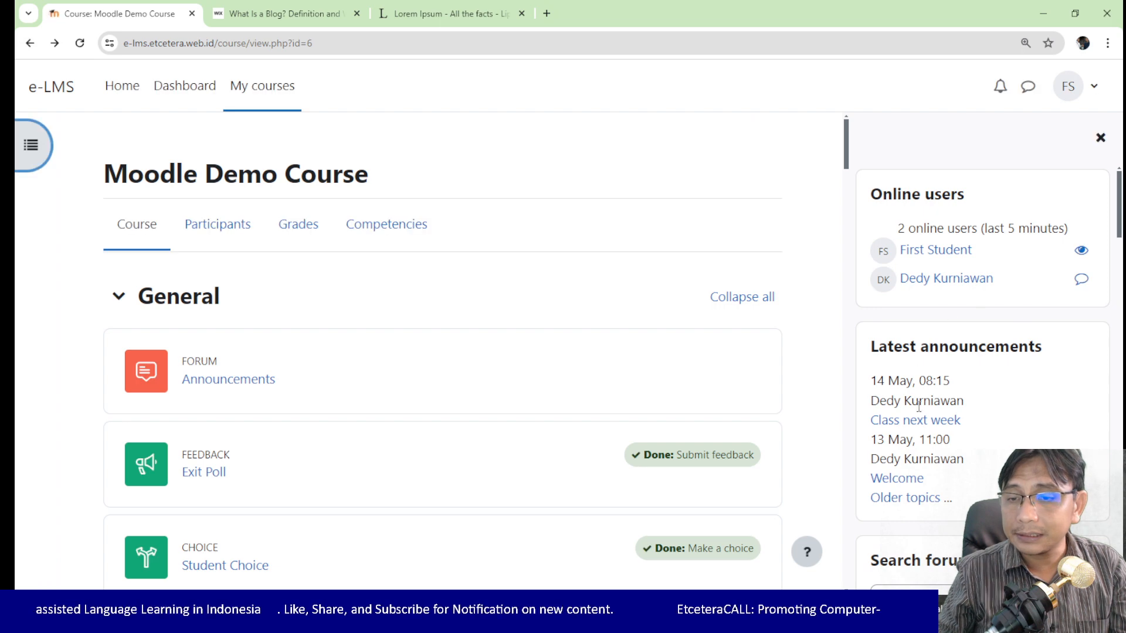
Step: Open the student's blog entries from the course's Blog menu block, review the saved entry and return to the course
scroll(926, 436, "down", 5)
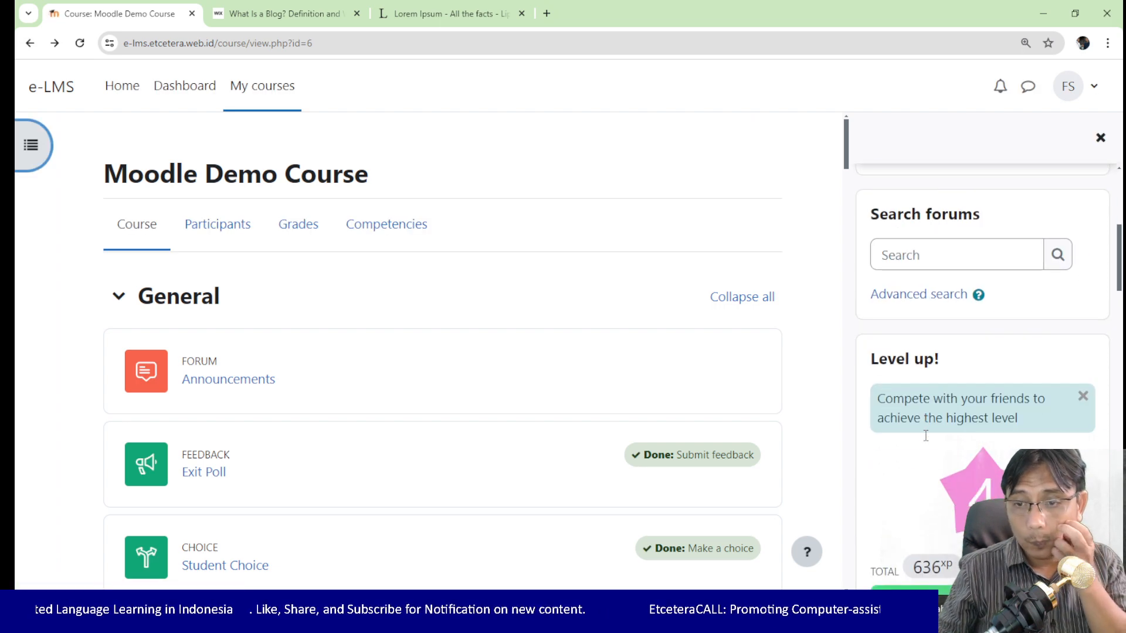
scroll(926, 441, "down", 10)
scroll(925, 441, "up", 15)
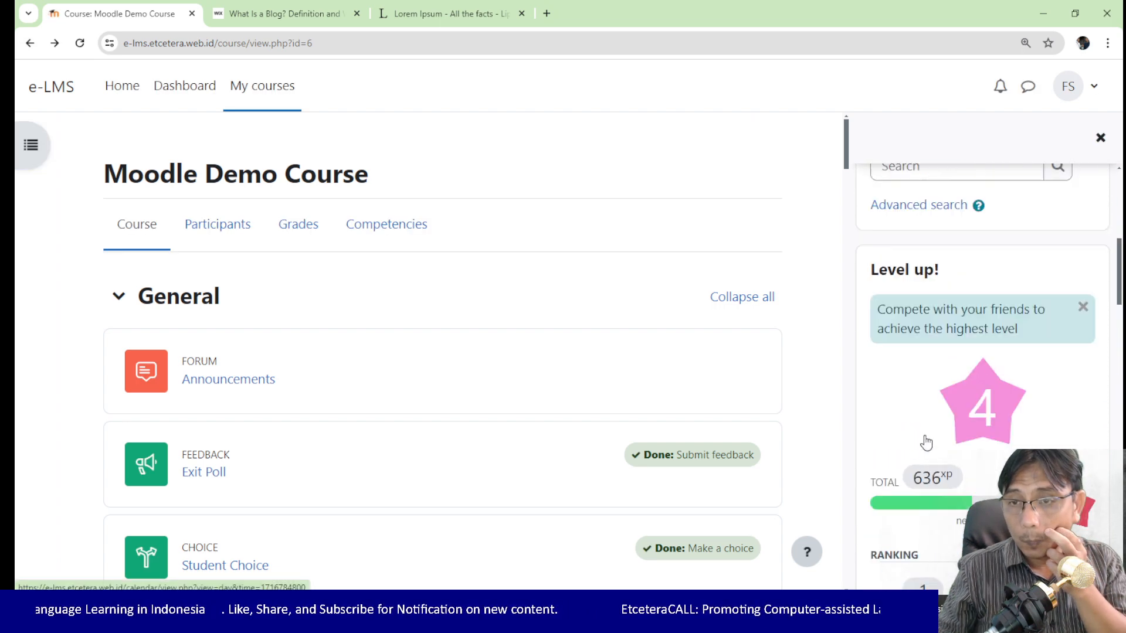
scroll(926, 441, "down", 12)
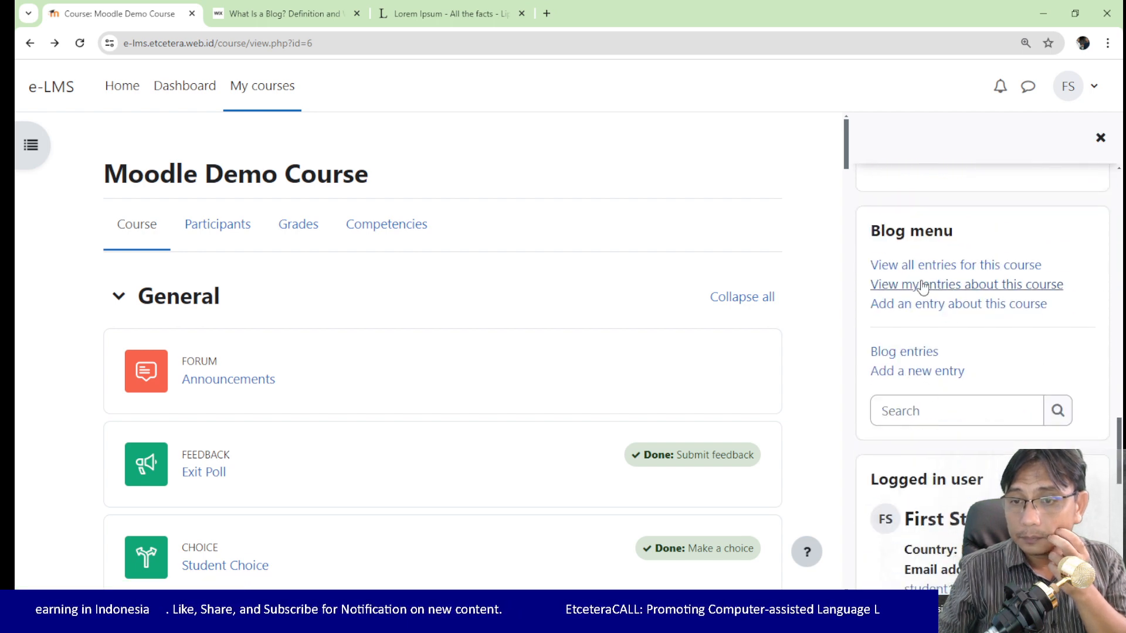
left_click(927, 359)
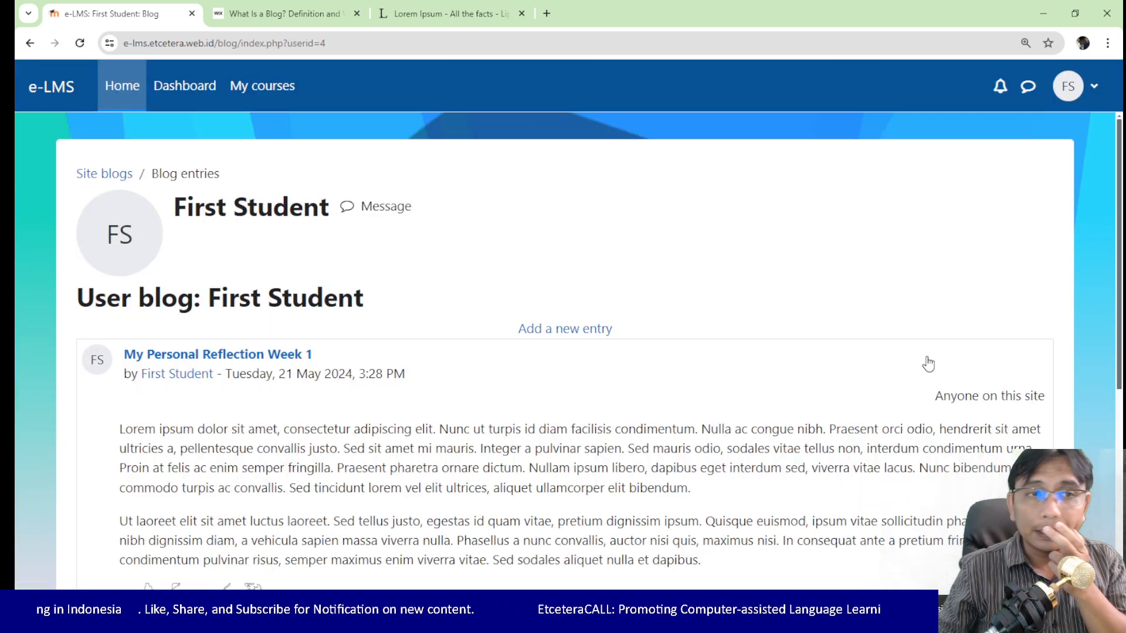
scroll(708, 332, "down", 5)
scroll(359, 200, "up", 4)
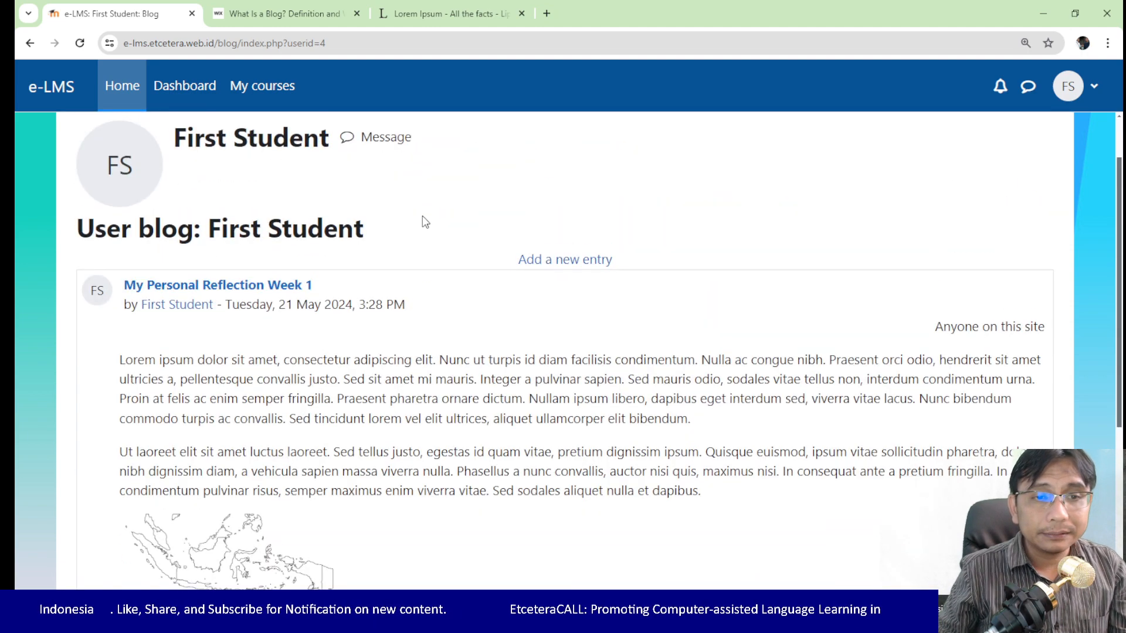
left_click(31, 43)
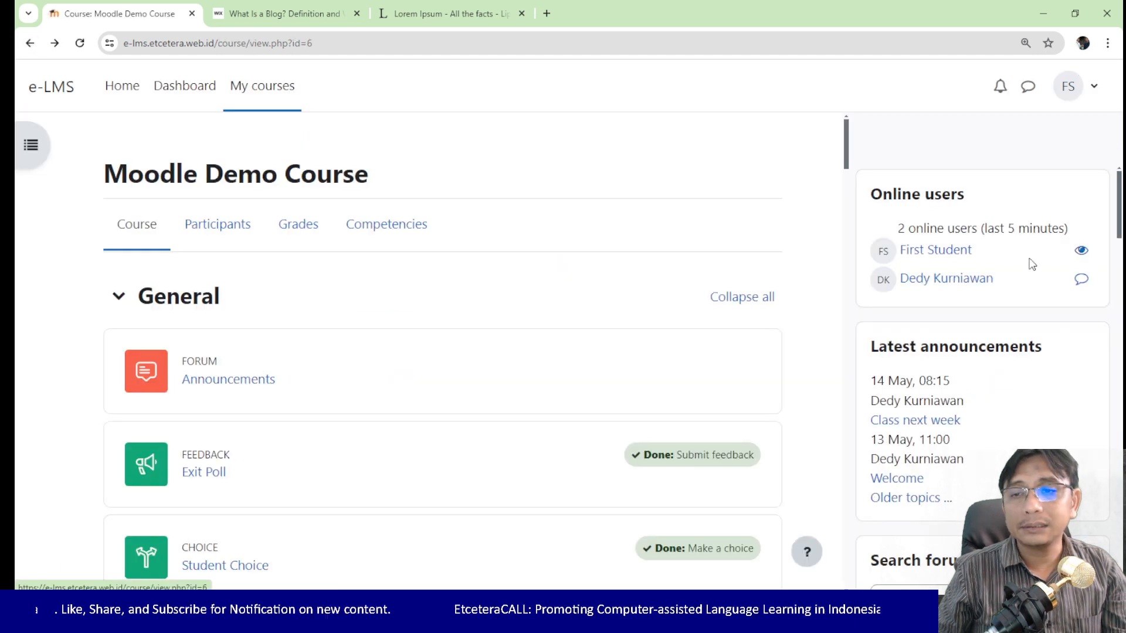
Step: Start a new blog entry from the course's Blog menu block and title it "My Personal reflection Week 2"
scroll(962, 362, "down", 10)
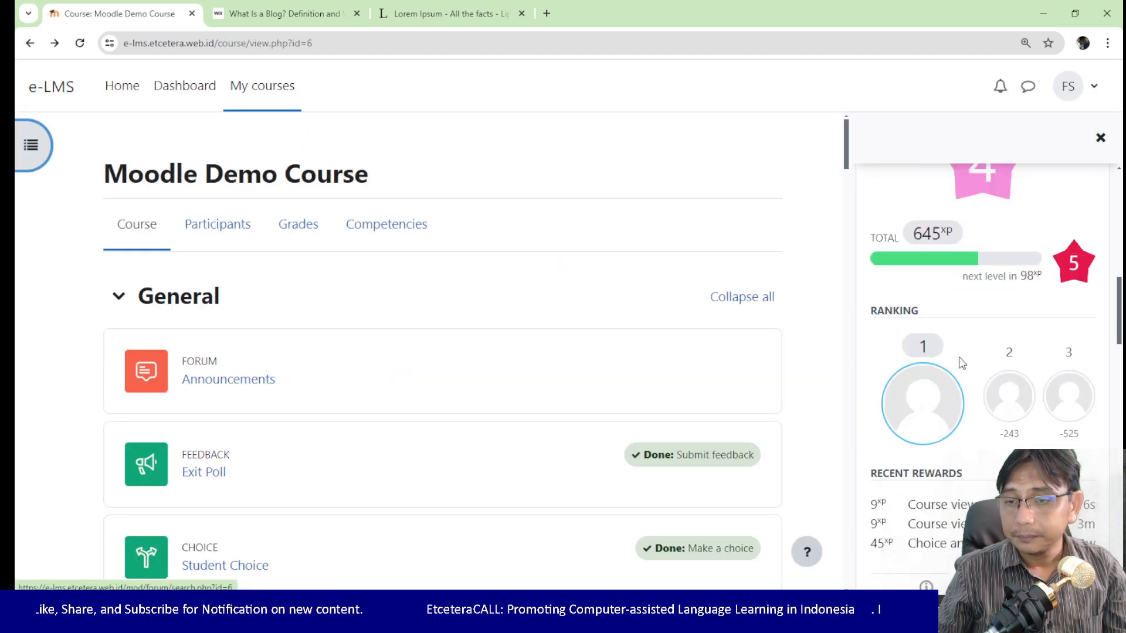
scroll(960, 363, "down", 14)
scroll(960, 357, "up", 8)
scroll(960, 356, "up", 10)
scroll(964, 359, "down", 5)
scroll(965, 359, "down", 8)
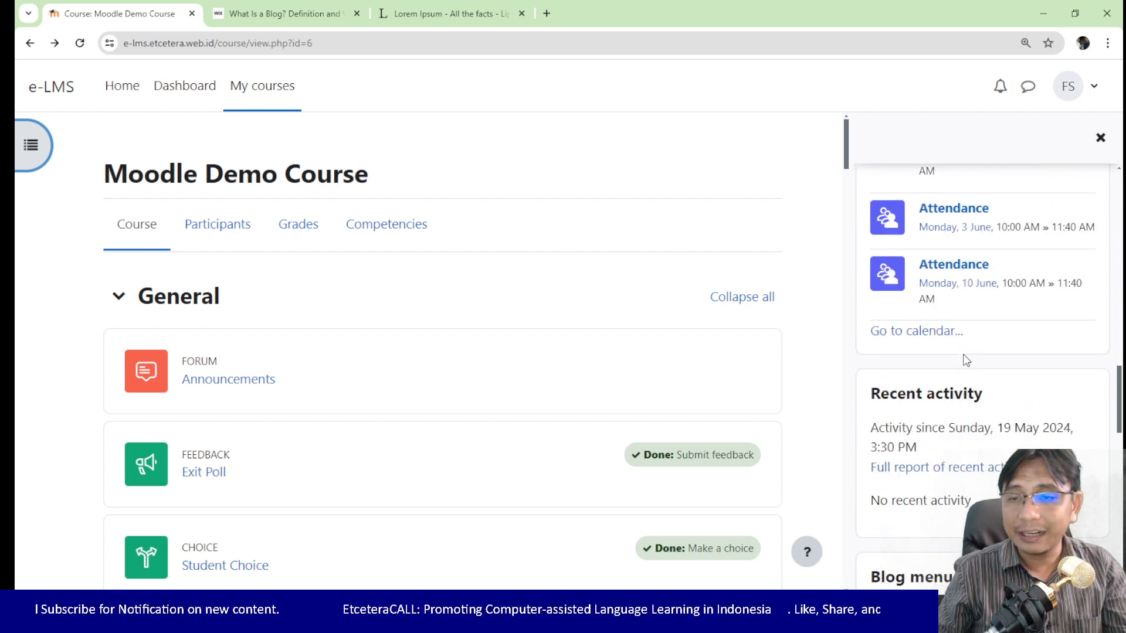
scroll(965, 360, "down", 5)
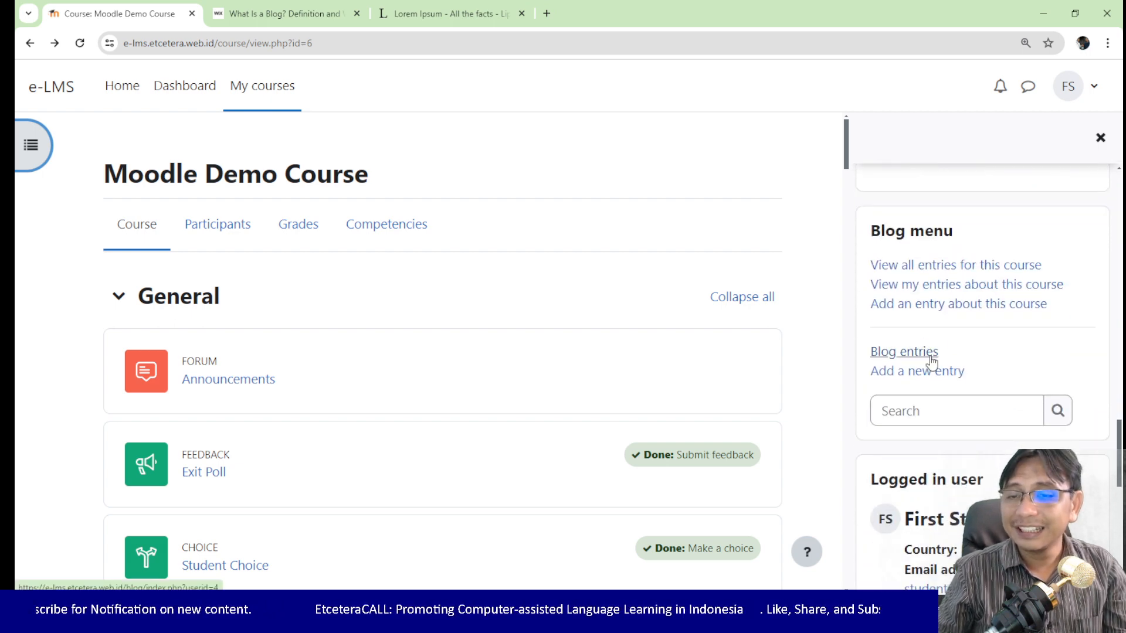
left_click(930, 370)
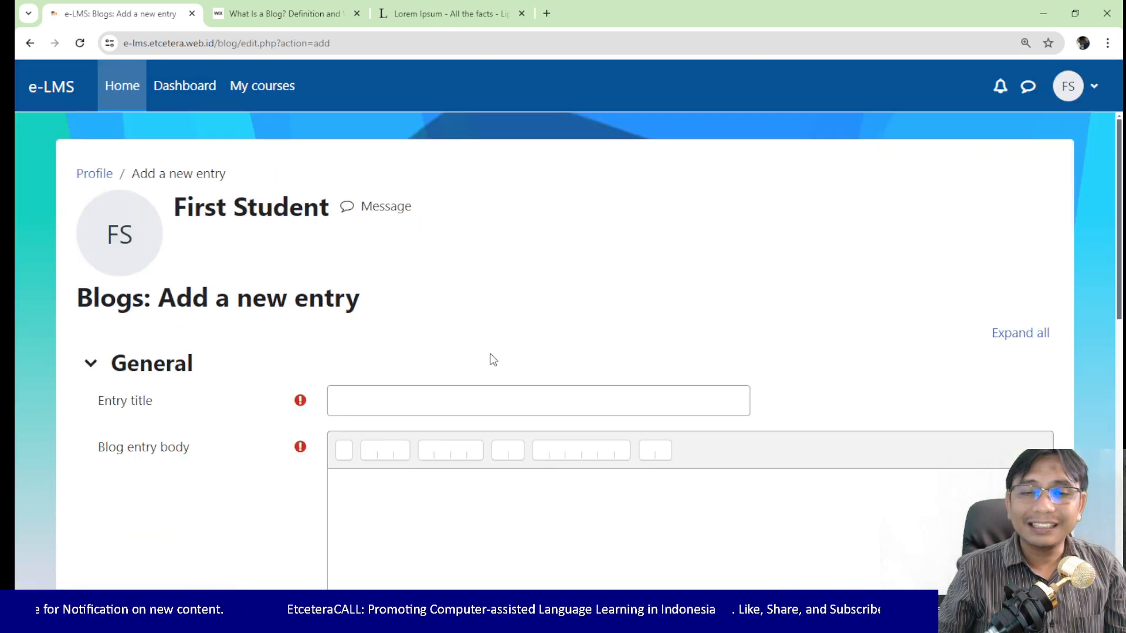
left_click(520, 411)
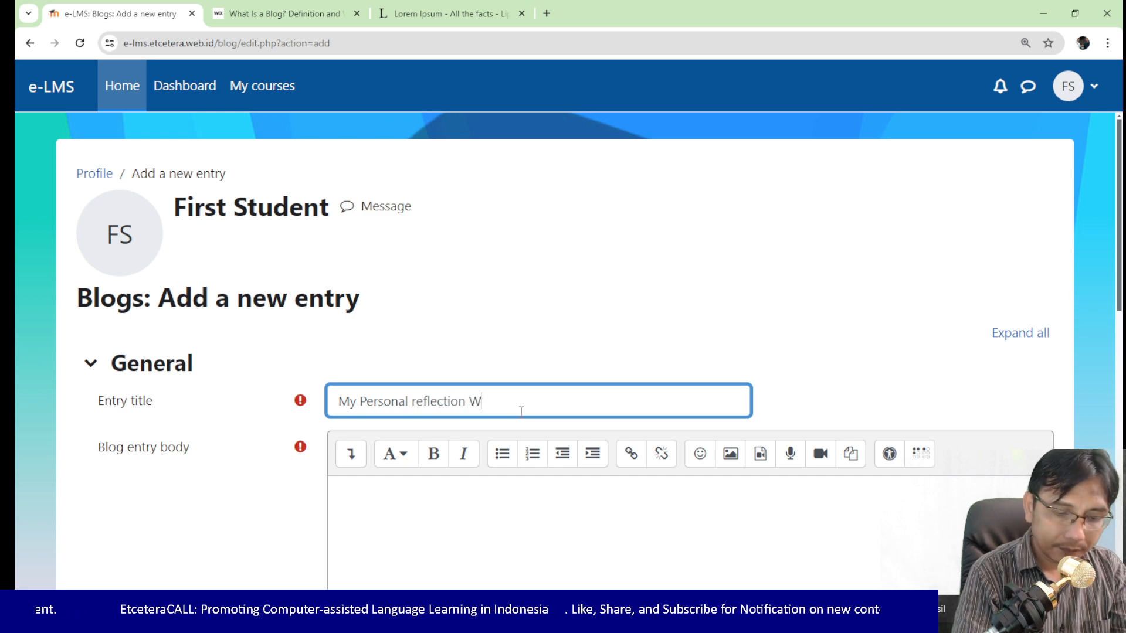
Step: Paste the two copied Lorem ipsum paragraphs into the body of the Week 2 blog entry
scroll(521, 413, "down", 5)
left_click(493, 284)
type("Lorem ipsum dolor sit amet, consectetur adipiscing elit. Nunc ut turpis id diam facilisis condimentum. Nulla ac congue nibh. Praesent orci odio, hendrerit sit amet ultricies a, pellentesque convallis justo. Sed sit amet mi mauris. Integer a pulvinar sapien. Sed mauris odio, sodales vitae tellus non, interdum condimentum urna. Proin at felis ac enim semper fringilla. Praesent pharetra ornare dictum. Nullam ipsum libero, dapibus eget interdum sed, viverra vitae lacus. Nunc bibendum commodo turpis ac convallis. Sed tincidunt lorem vel elit ultrices, aliquet ullamcorper elit bibendum. Ut laoreet elit sit amet luctus laoreet. Sed tellus justo, egestas id quam vitae, pretium dignissim ipsum. Quisque euismod, ipsum vitae sollicitudin pharetra, dolor nibh dignissim diam, a vehicula sapien massa viverra nulla. Phasellus a nunc convallis, auctor nisi quis, maximus nisi. In consequat ante a pretium fringilla. In condimentum pulvinar risus, semper maximus enim viverra vitae. Sed sodales aliquet nulla et dapibus.")
Step: Tag the Week 2 blog entry with "weekly" and "regular" and save it
scroll(492, 288, "down", 6)
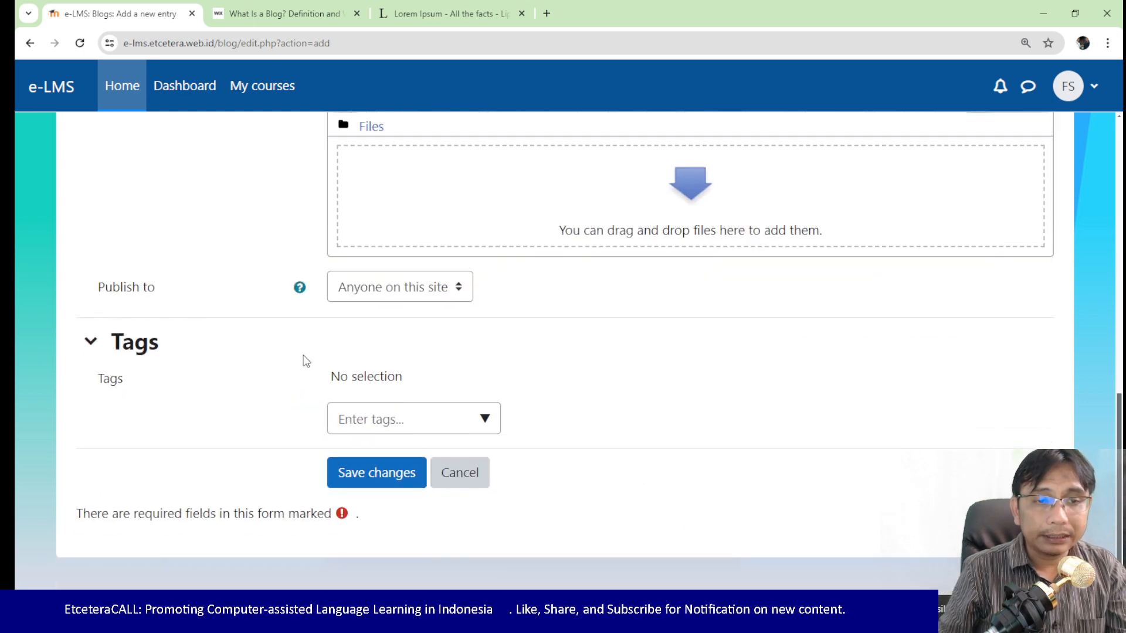
left_click(438, 423)
type("weekly")
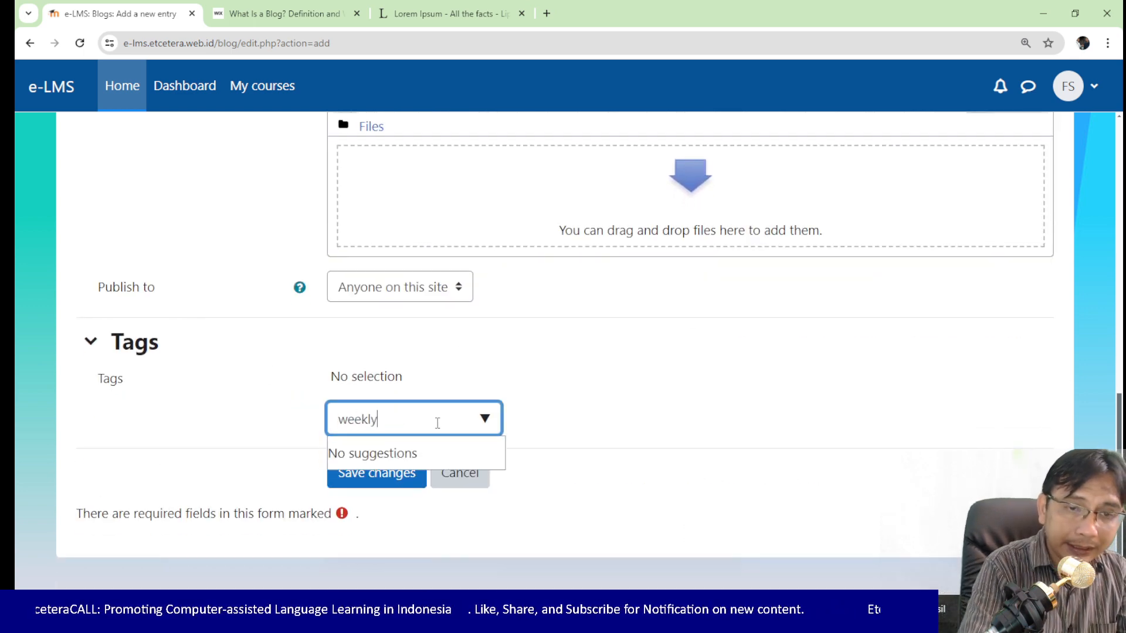
key("Return")
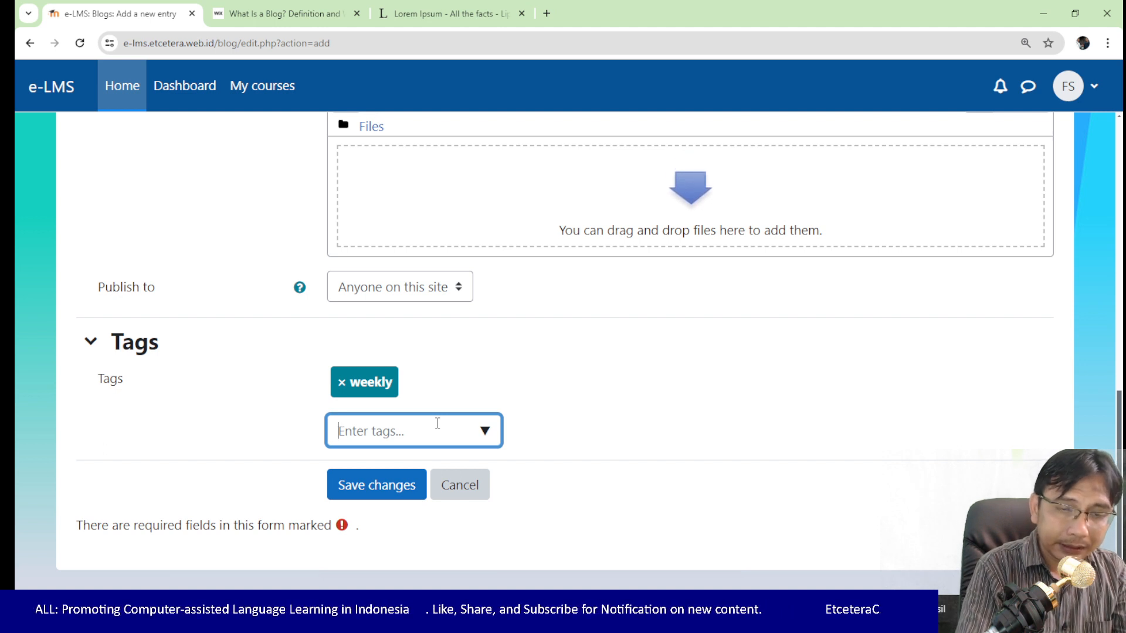
type("regular")
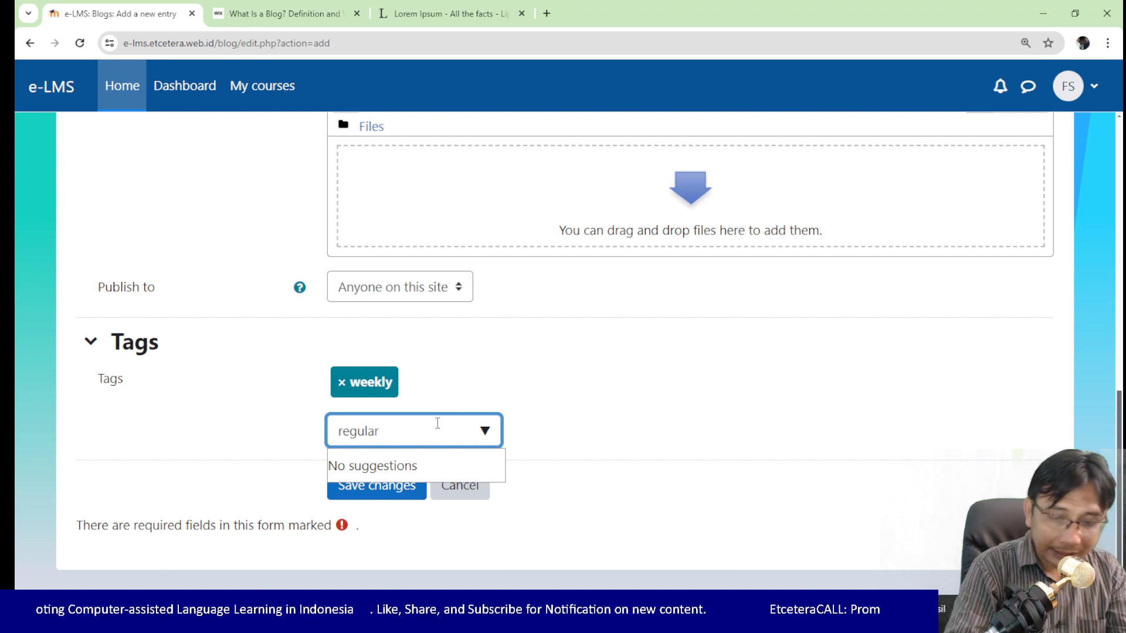
key("Return")
left_click(391, 498)
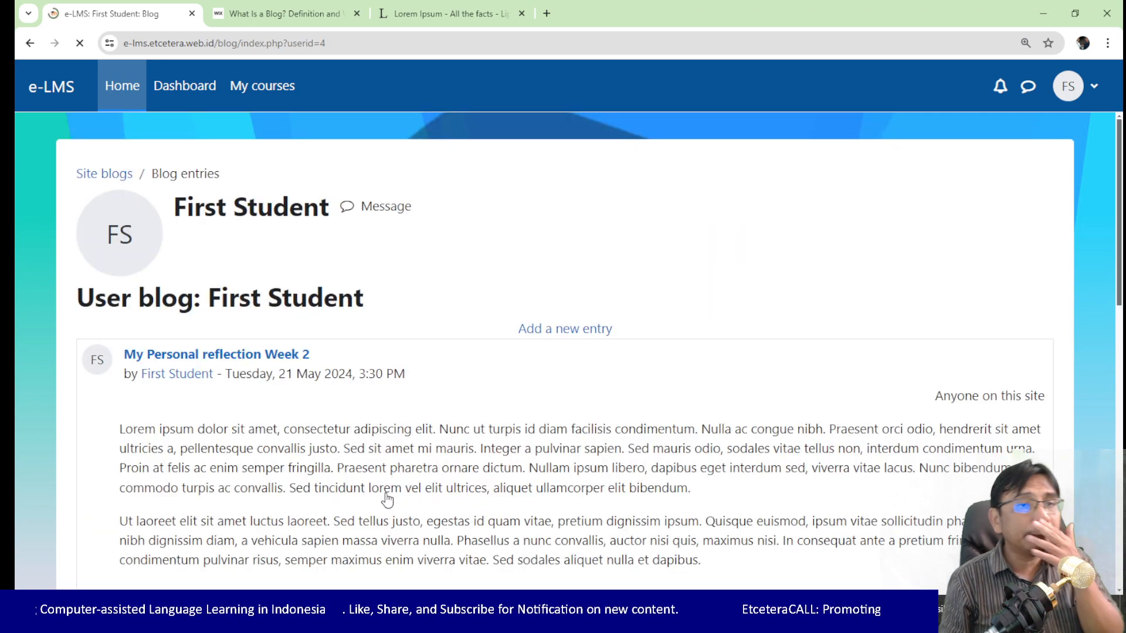
Step: Review the saved entries on the student's blog and browse the entries on the site blogs page
scroll(439, 276, "down", 5)
scroll(223, 211, "up", 5)
left_click(99, 173)
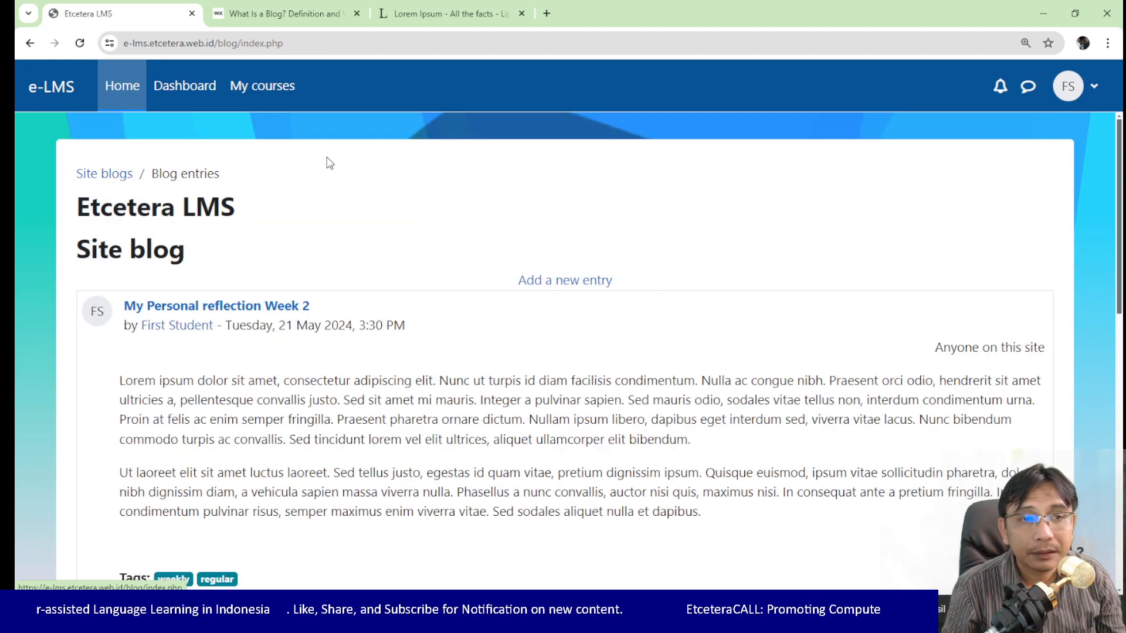
scroll(542, 294, "down", 12)
scroll(542, 295, "up", 12)
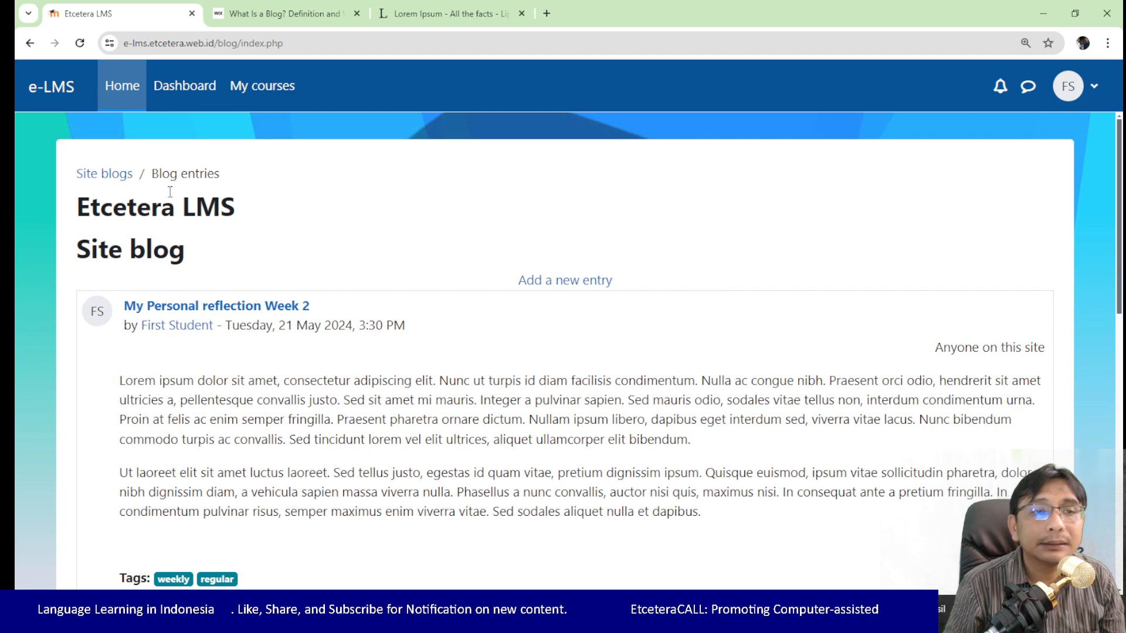
Step: Log out of the student account and log back in with the teacher's username and password
left_click(1092, 89)
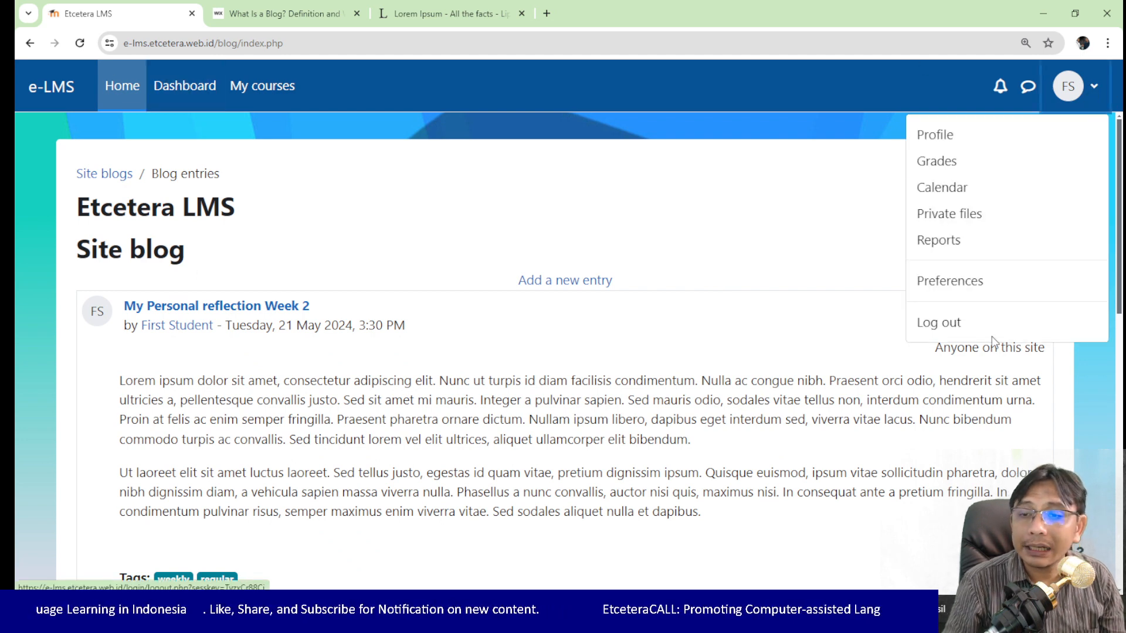
left_click(995, 330)
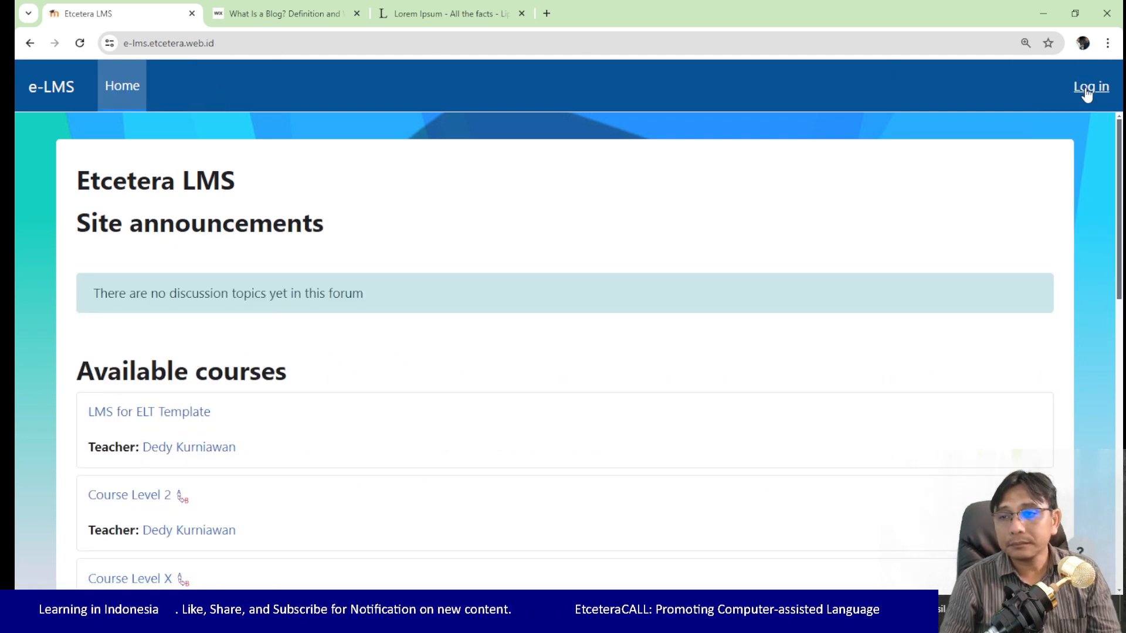
left_click(1086, 89)
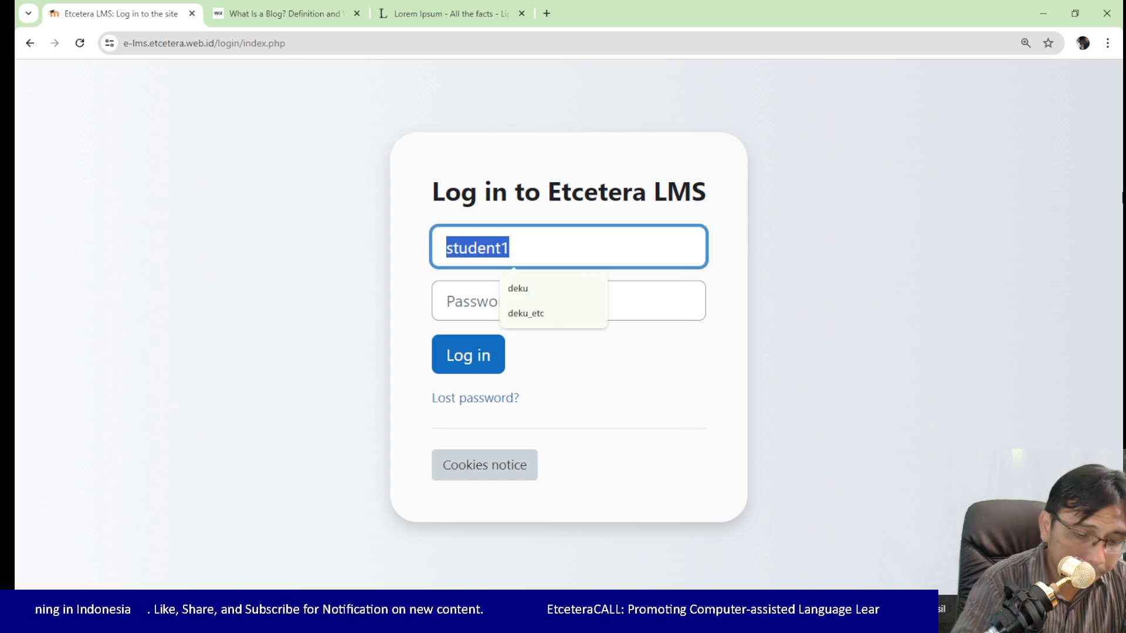
type("deku")
key("Tab")
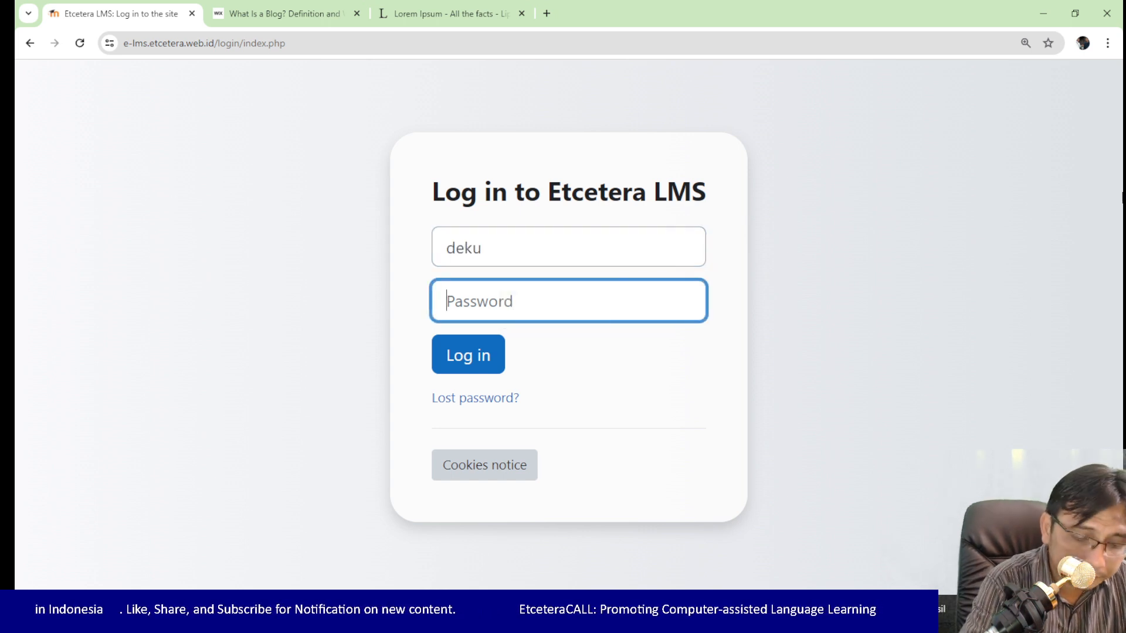
type("d")
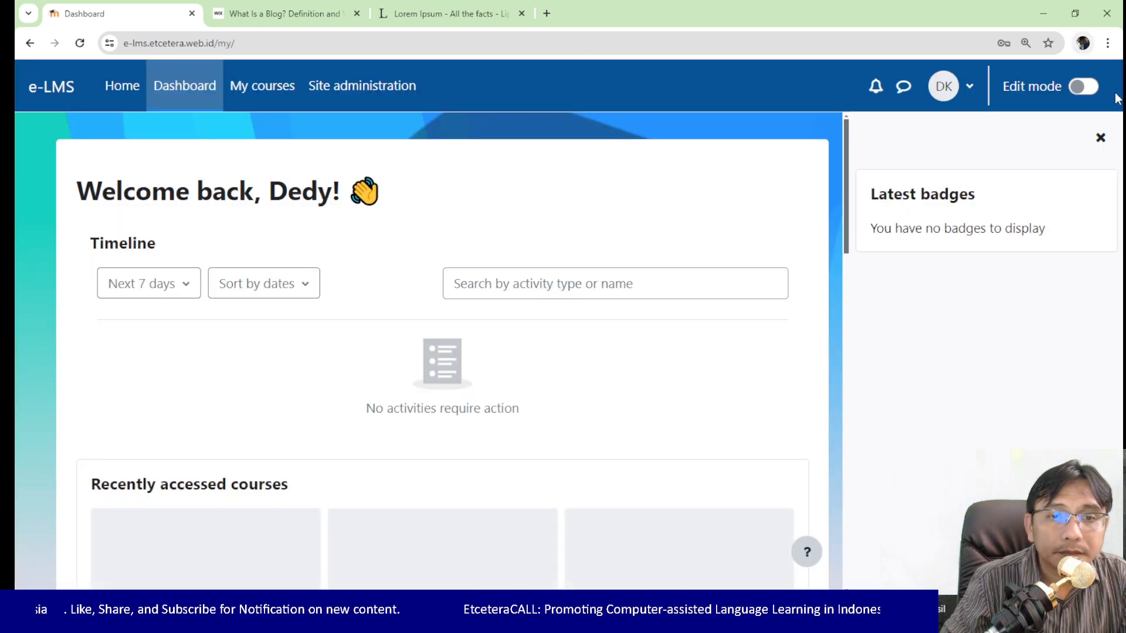
Step: Open the Moodle Demo Course and view all blog entries for this course from its Blog menu block
scroll(295, 404, "down", 3)
left_click(285, 431)
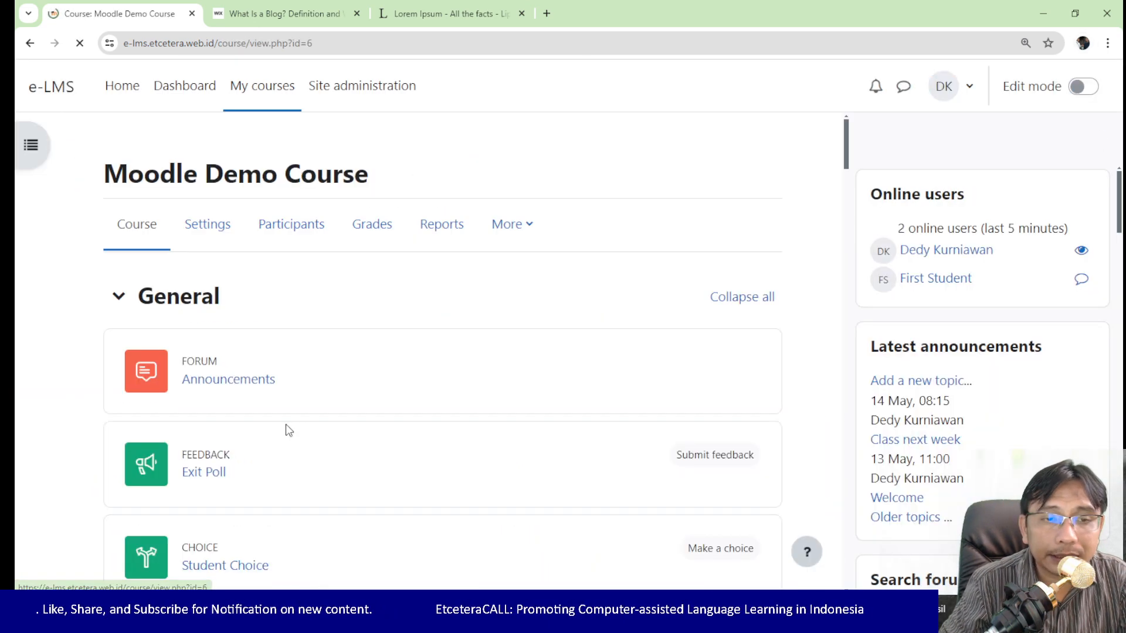
scroll(286, 424, "down", 5)
scroll(1030, 376, "down", 5)
scroll(1032, 381, "down", 10)
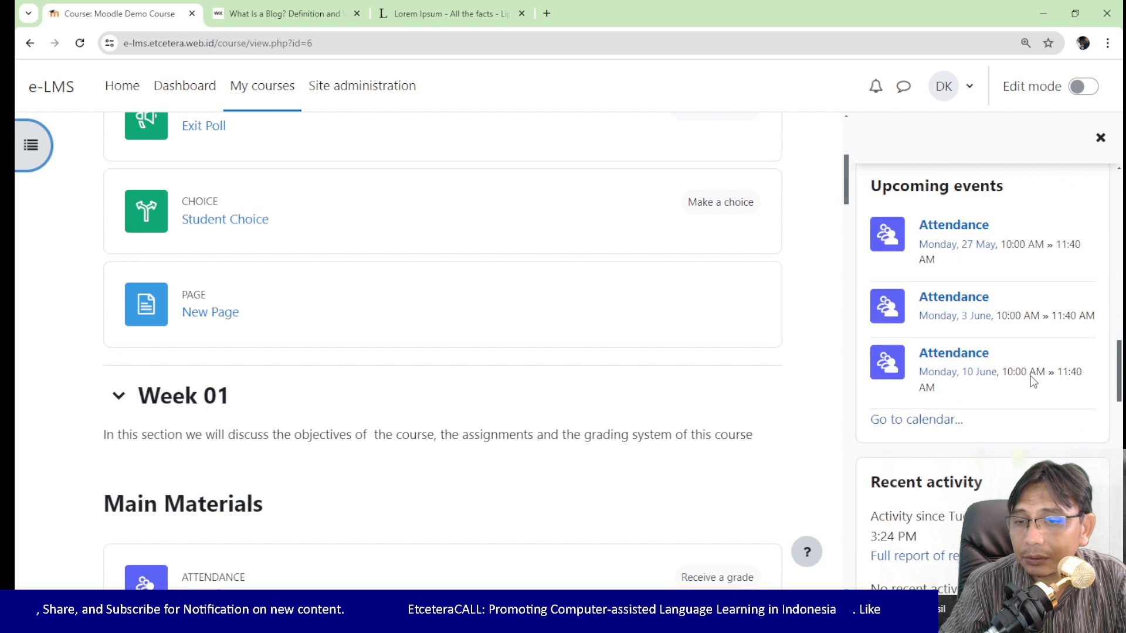
scroll(1032, 376, "up", 15)
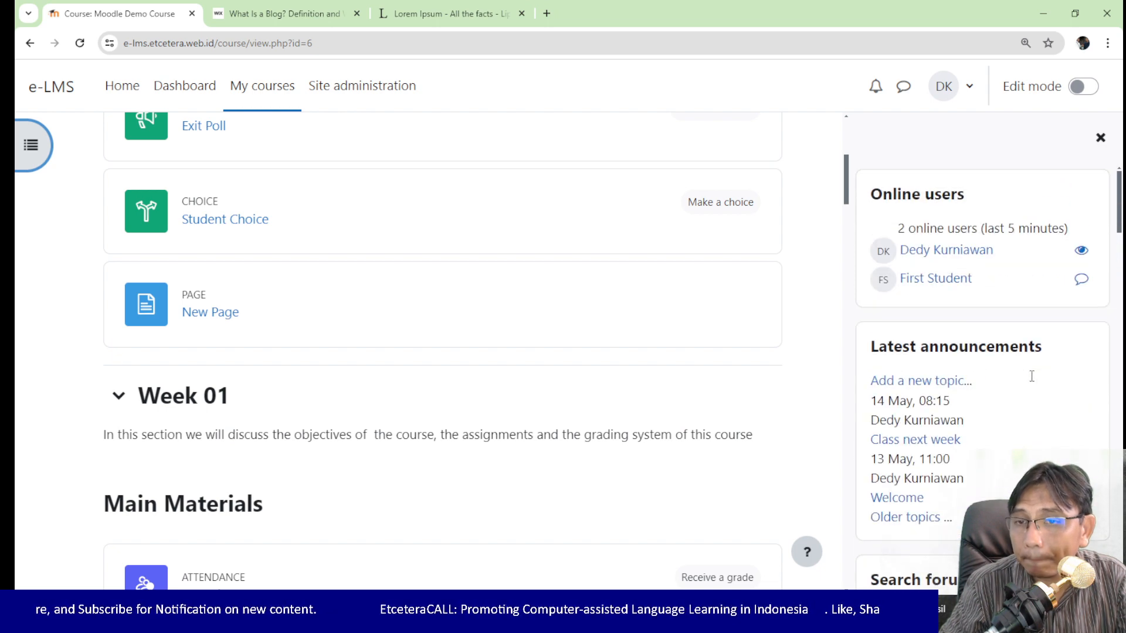
scroll(1028, 373, "down", 20)
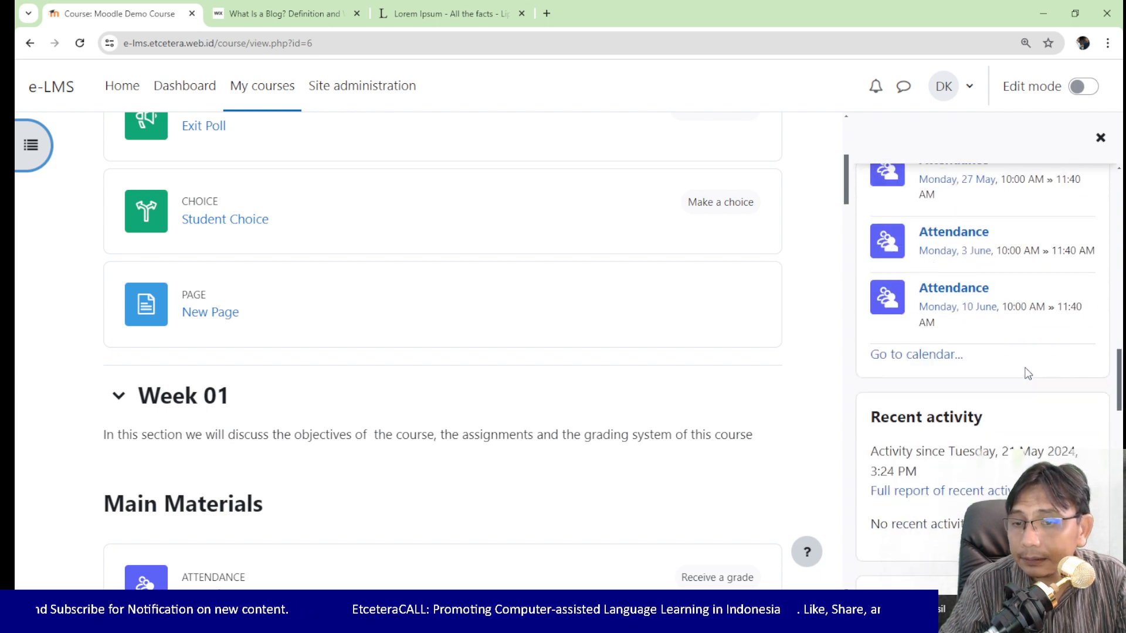
scroll(1028, 373, "up", 3)
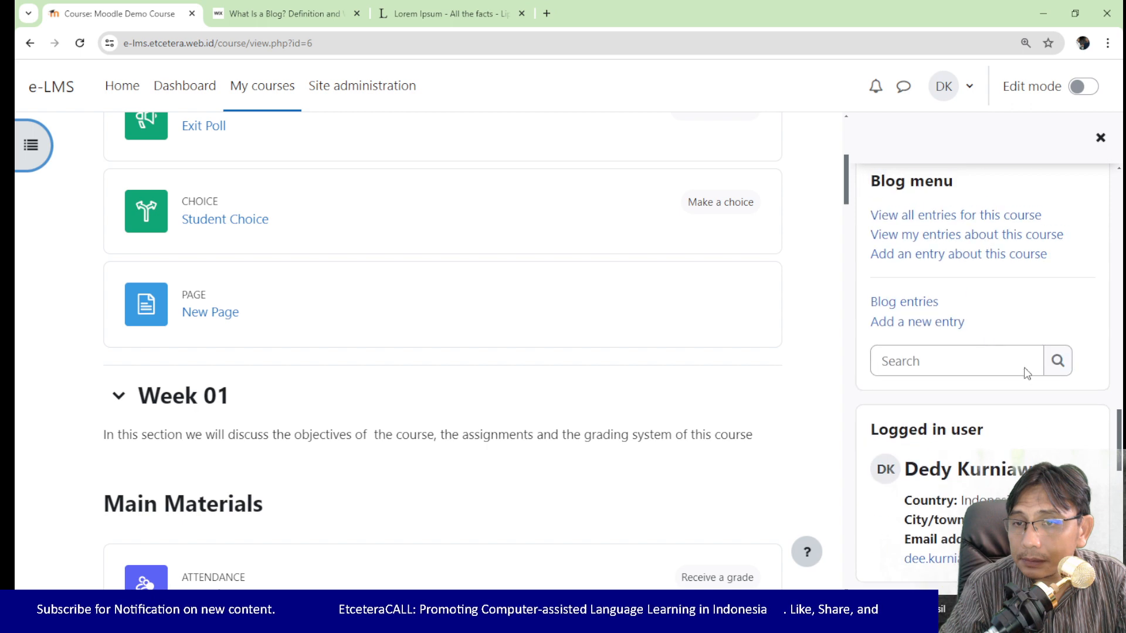
left_click(940, 216)
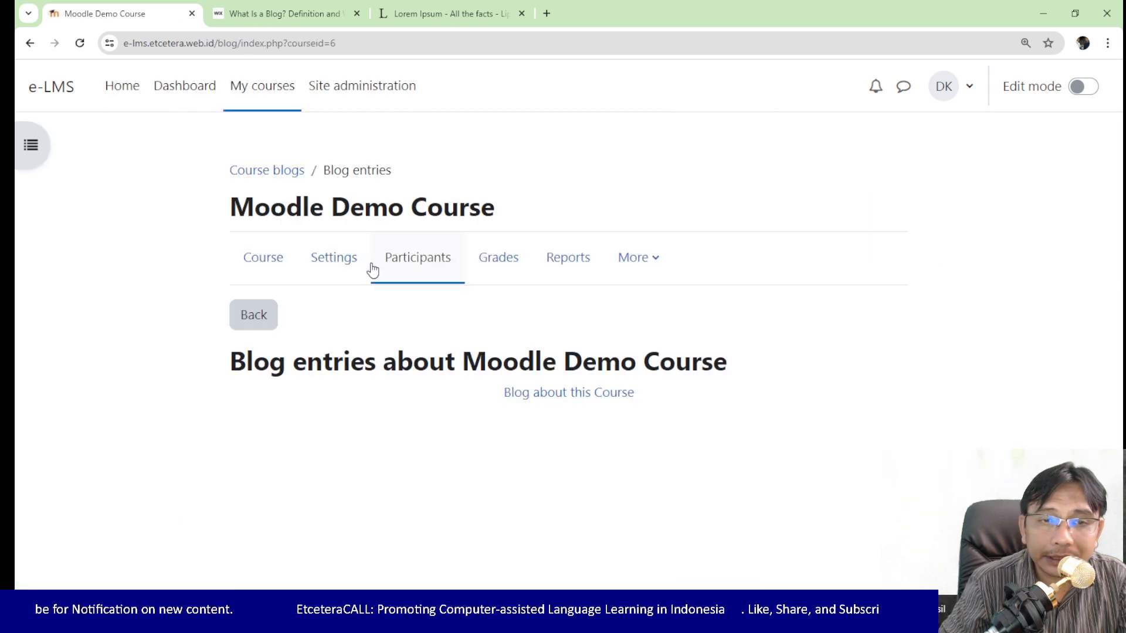
Step: Look over the blank form for blogging about this course and return to the course page without adding an entry
left_click(567, 392)
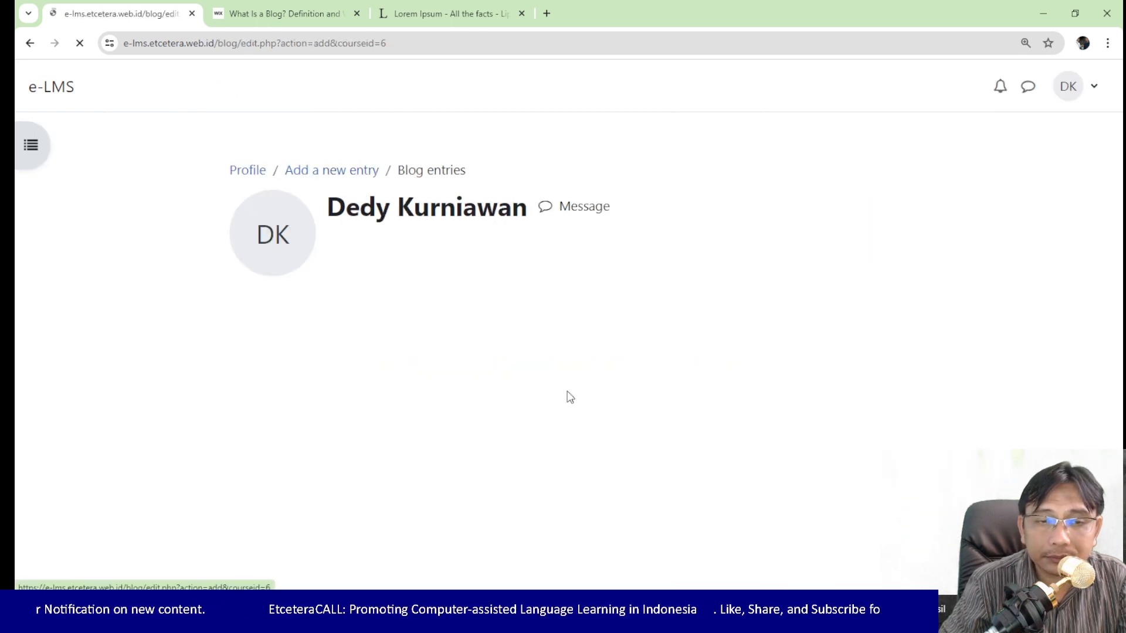
scroll(610, 331, "down", 4)
scroll(304, 191, "up", 5)
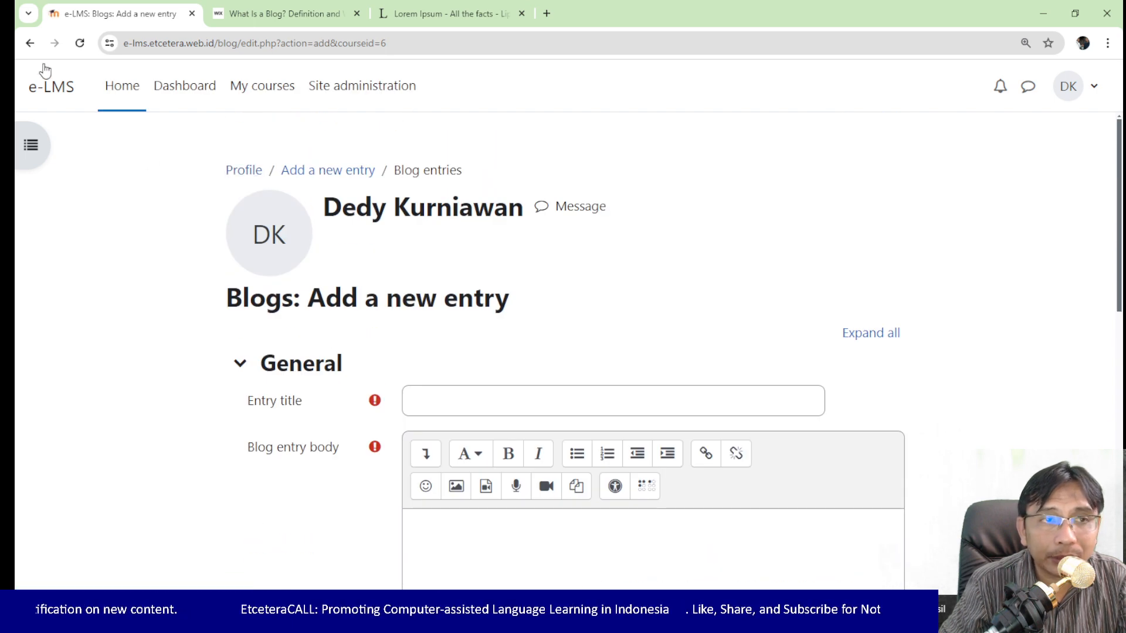
left_click(30, 42)
left_click(29, 43)
Step: View the teacher's own blog entries from the Blog menu block and return to the course page
scroll(968, 410, "down", 1)
scroll(970, 410, "down", 8)
scroll(966, 418, "up", 2)
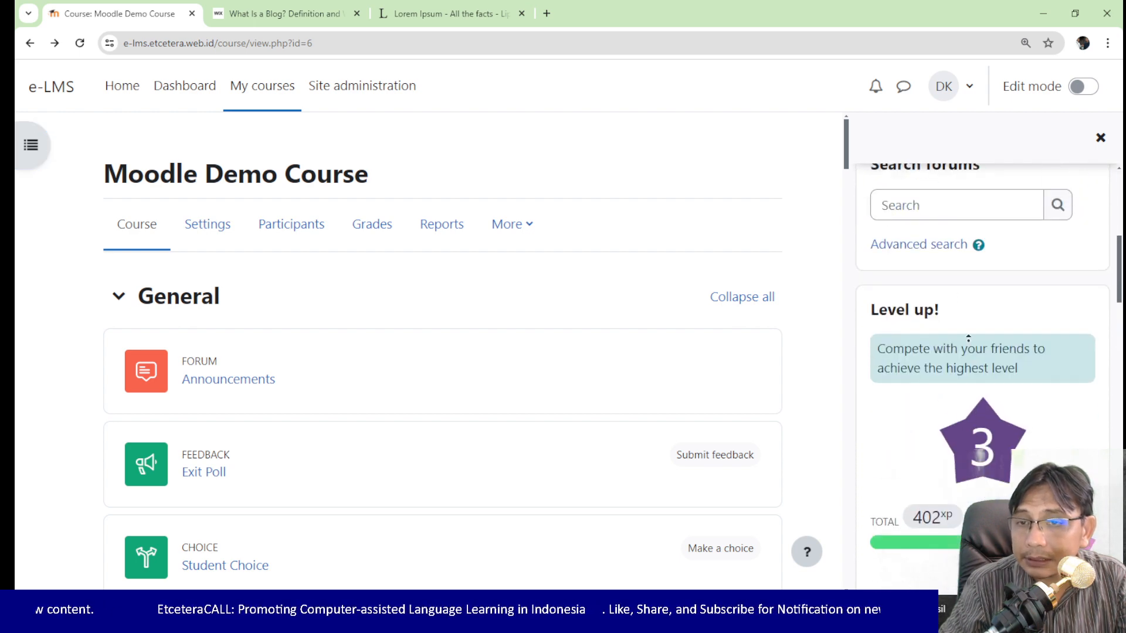
scroll(832, 389, "down", 5)
scroll(1092, 361, "down", 10)
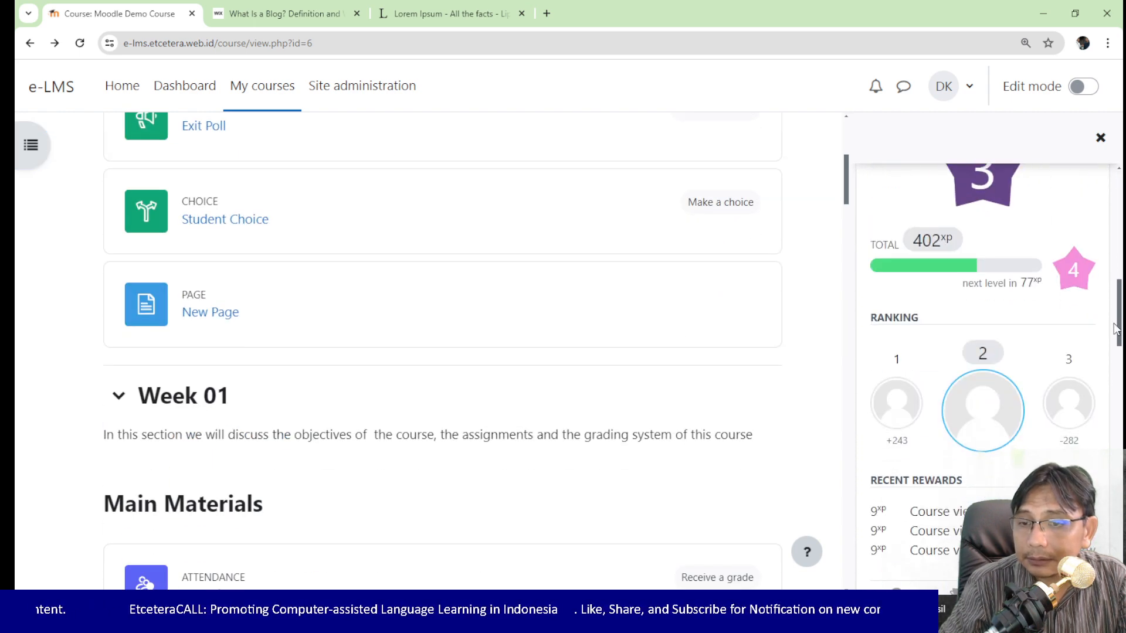
scroll(1096, 362, "down", 3)
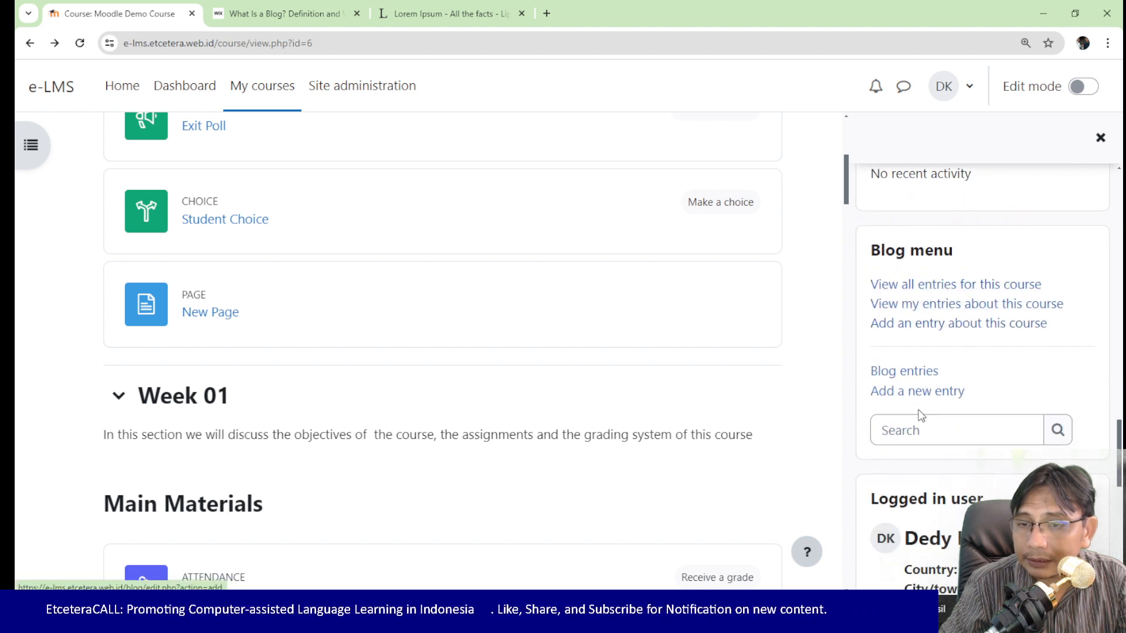
left_click(918, 372)
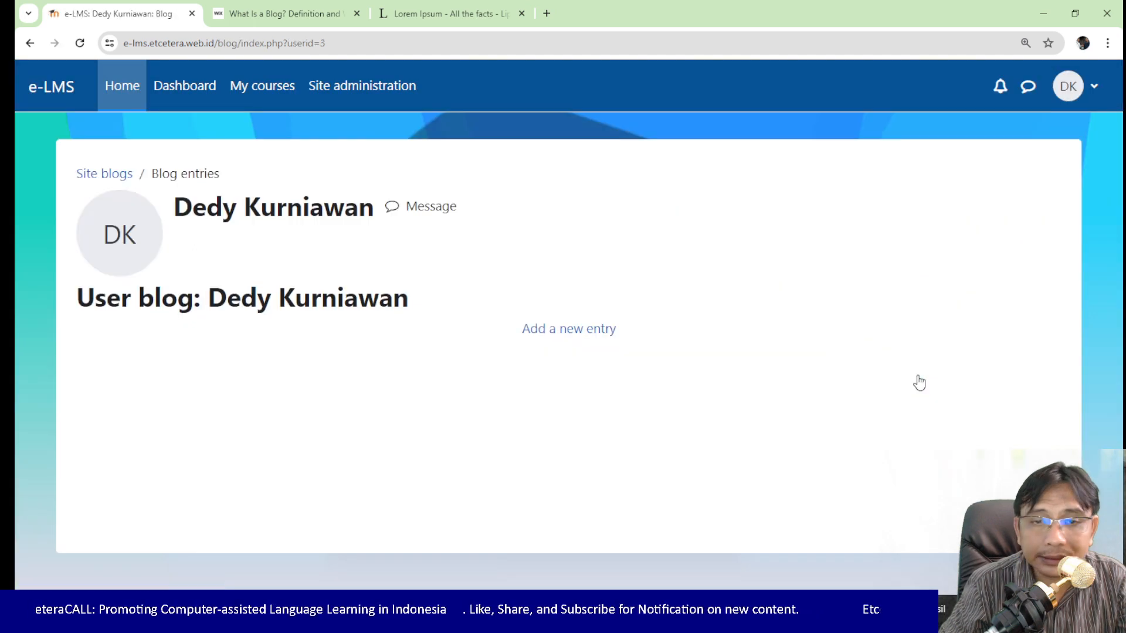
left_click(30, 44)
Step: Open the Blog menu's list of all entries for this course in a new browser tab and view it
scroll(996, 345, "down", 5)
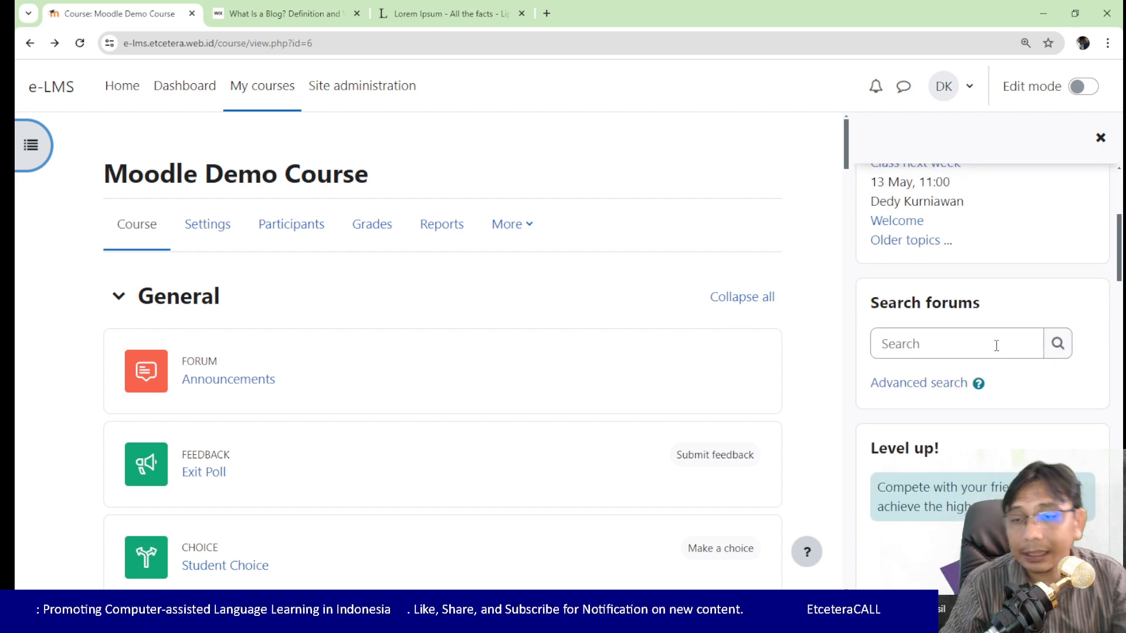
scroll(997, 346, "down", 15)
scroll(998, 351, "up", 15)
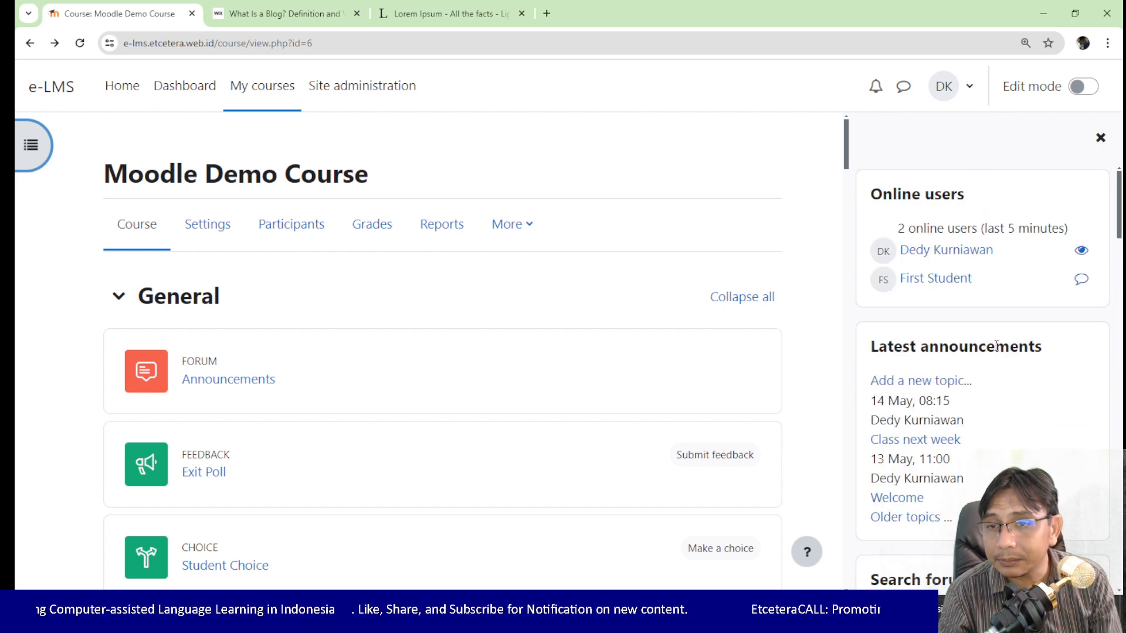
scroll(996, 345, "down", 15)
scroll(997, 346, "down", 5)
scroll(993, 314, "up", 3)
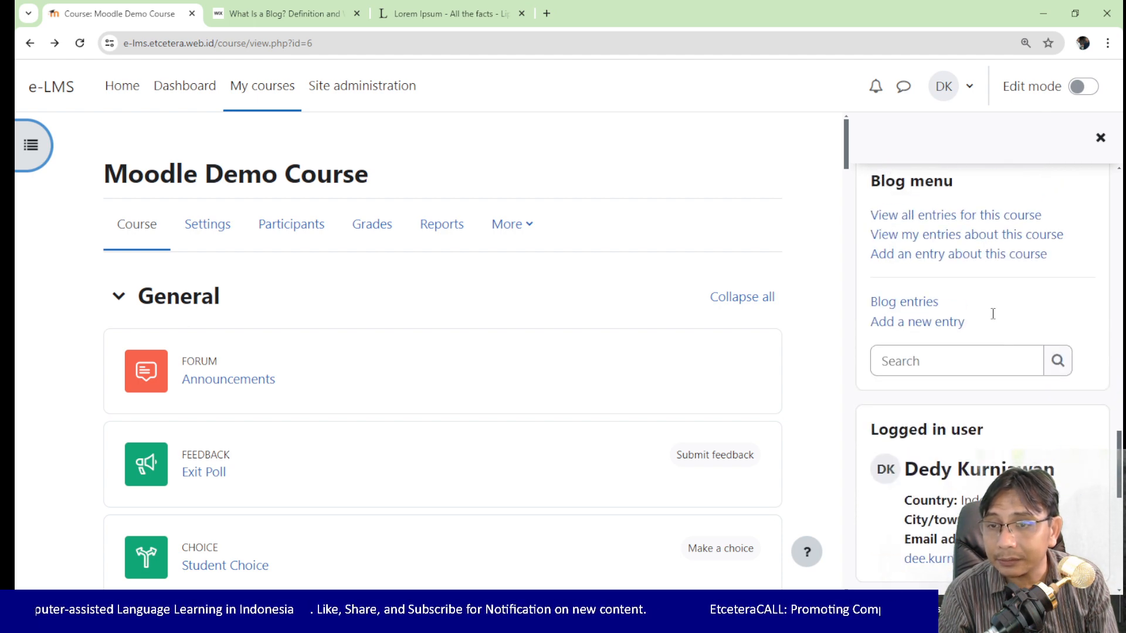
right_click(963, 217)
left_click(896, 229)
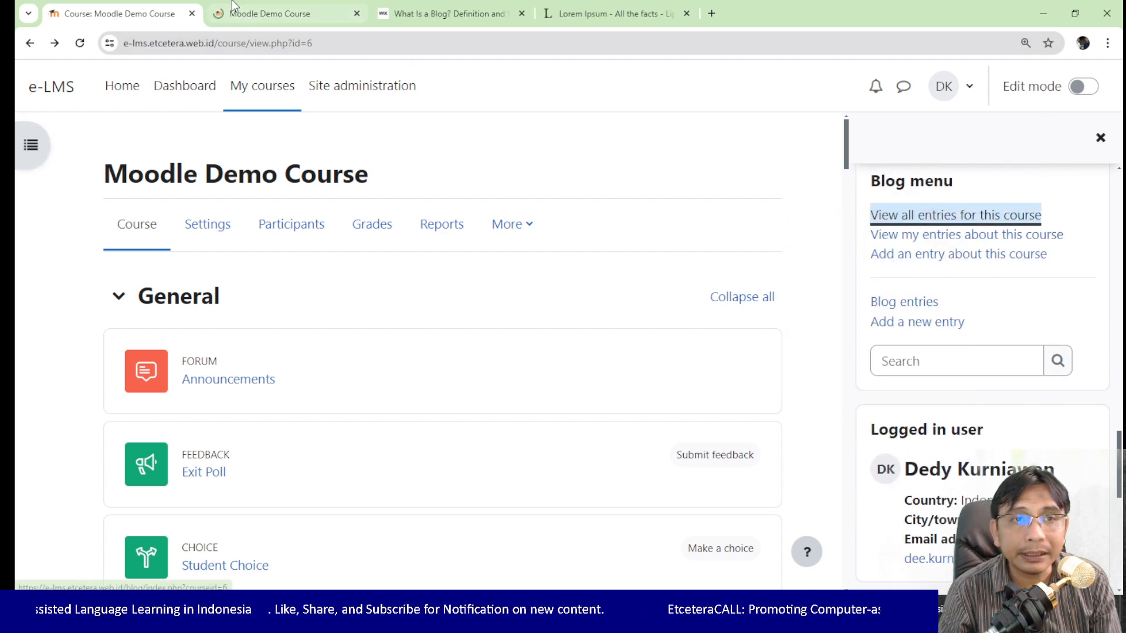
left_click(242, 10)
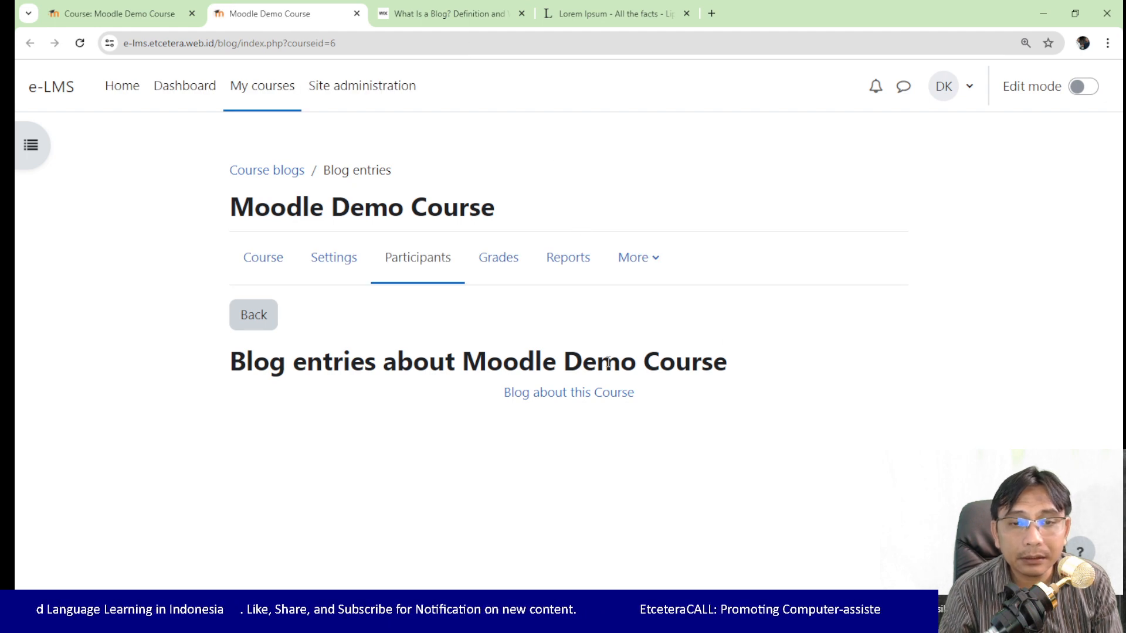
Step: Examine the new course blog entry form, including its Tags section, and return to the course blog entries
left_click(602, 400)
scroll(602, 392, "down", 6)
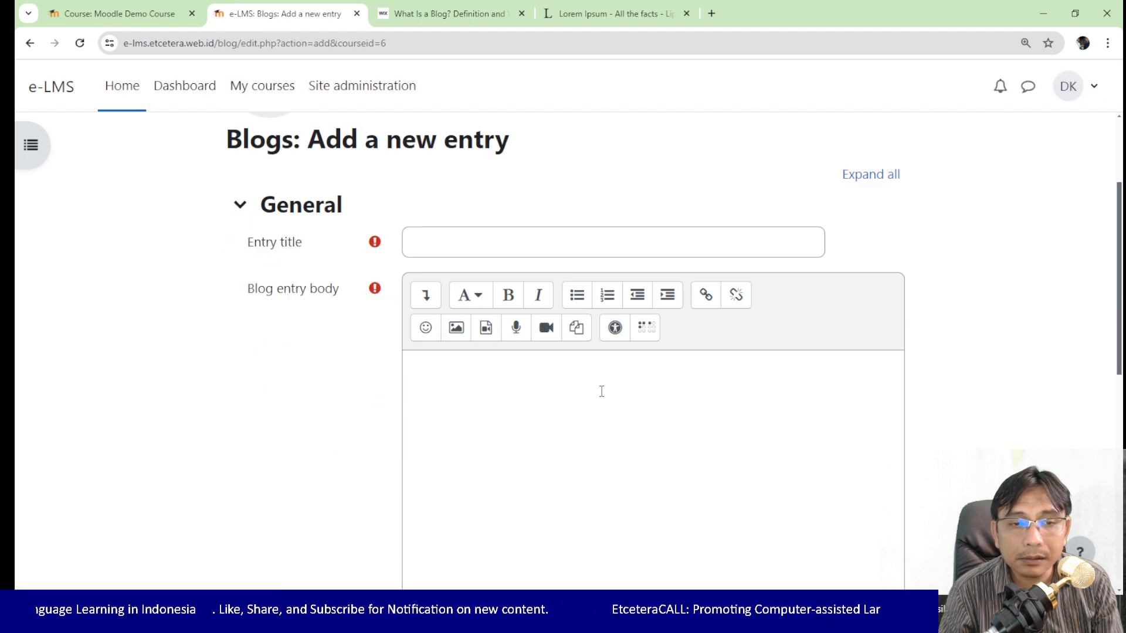
scroll(601, 393, "down", 4)
left_click(281, 387)
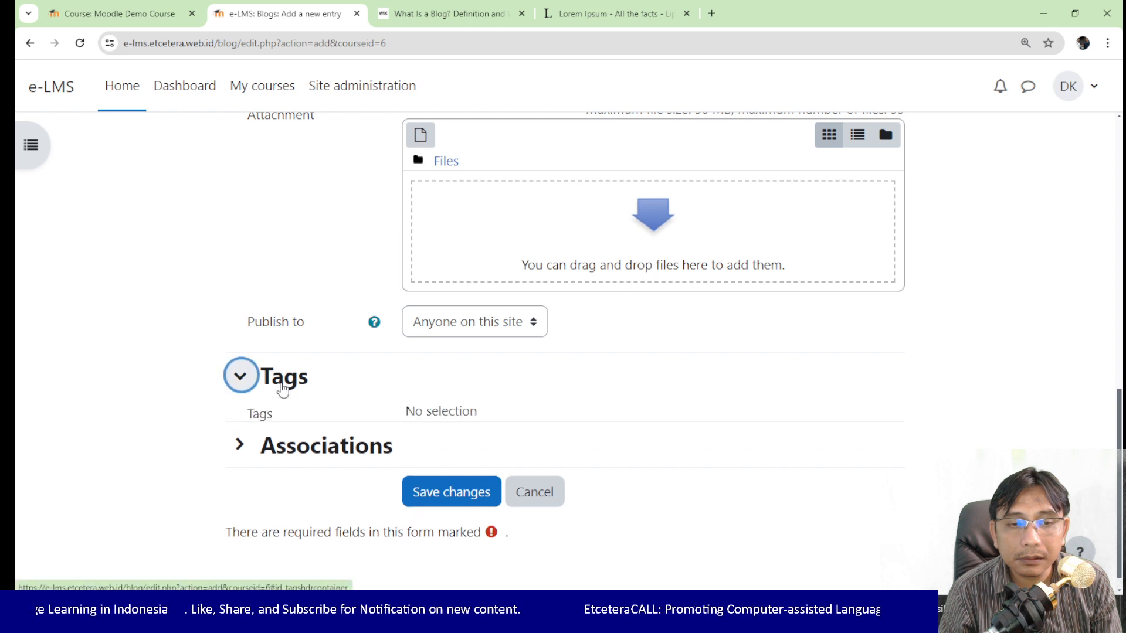
left_click(30, 43)
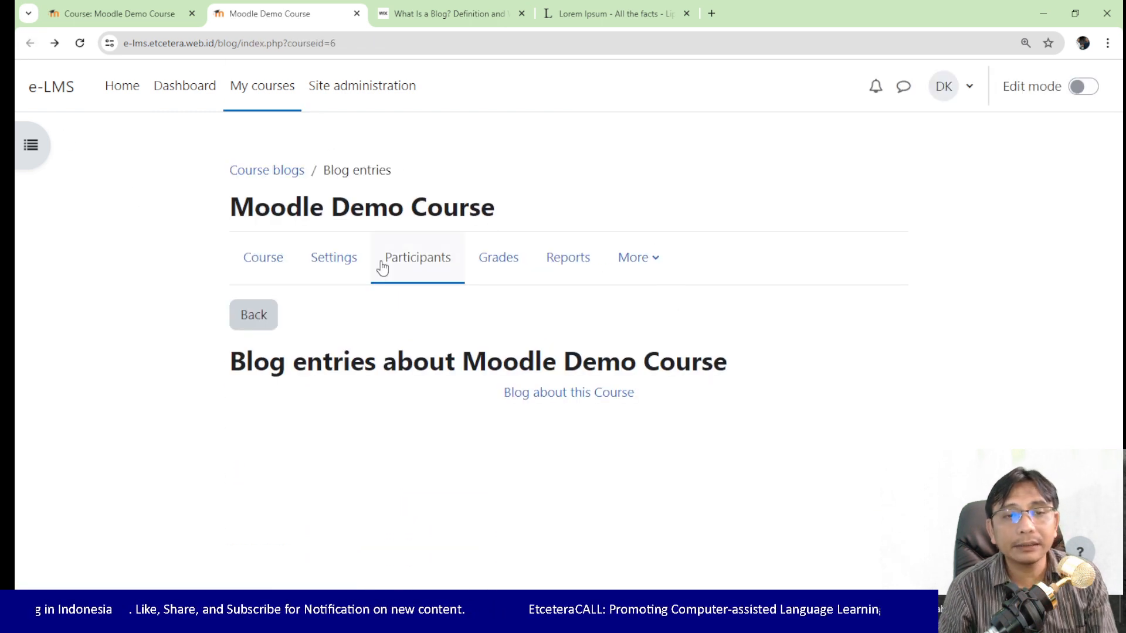
Step: Return to the course page and search the blogs for "weekly" from the Blog menu block
left_click(269, 265)
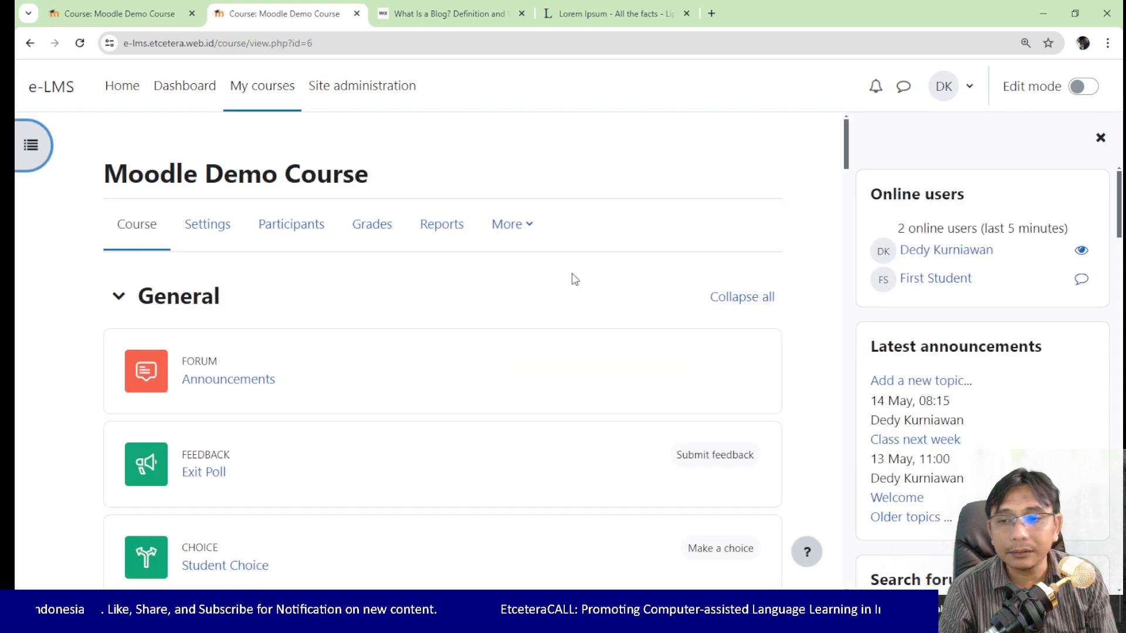
left_click(30, 42)
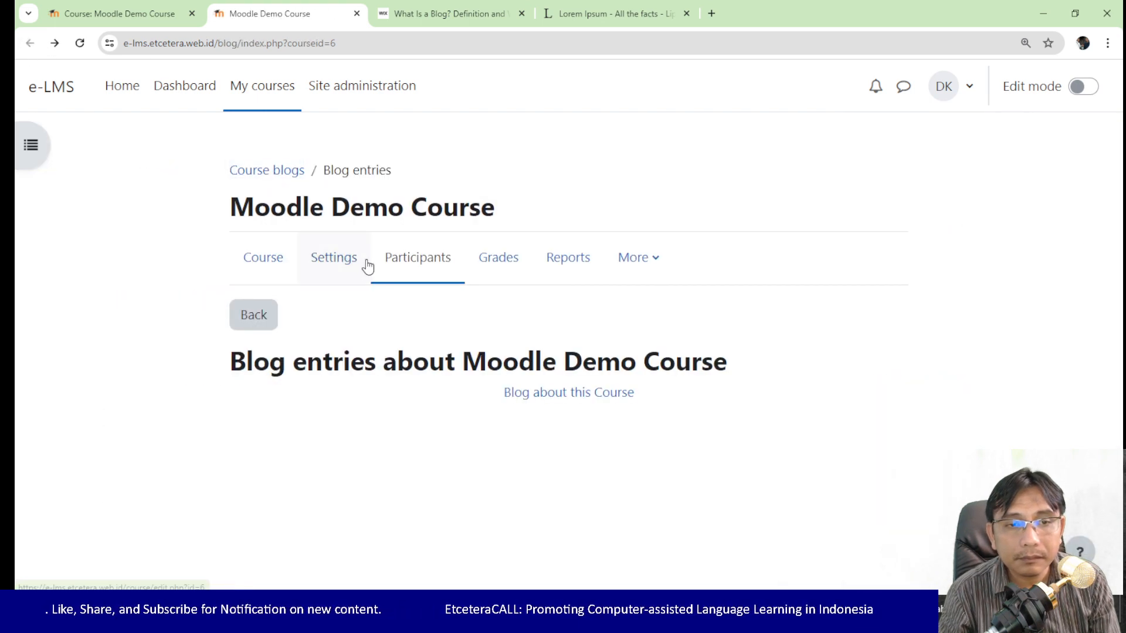
left_click(259, 268)
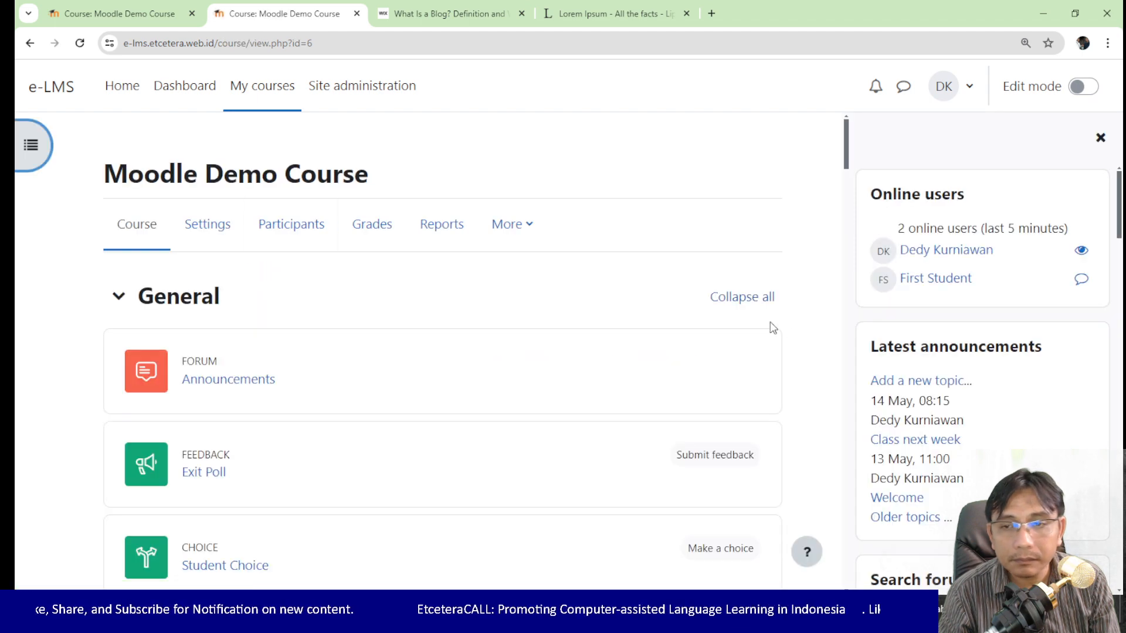
scroll(745, 318, "down", 5)
scroll(958, 417, "down", 10)
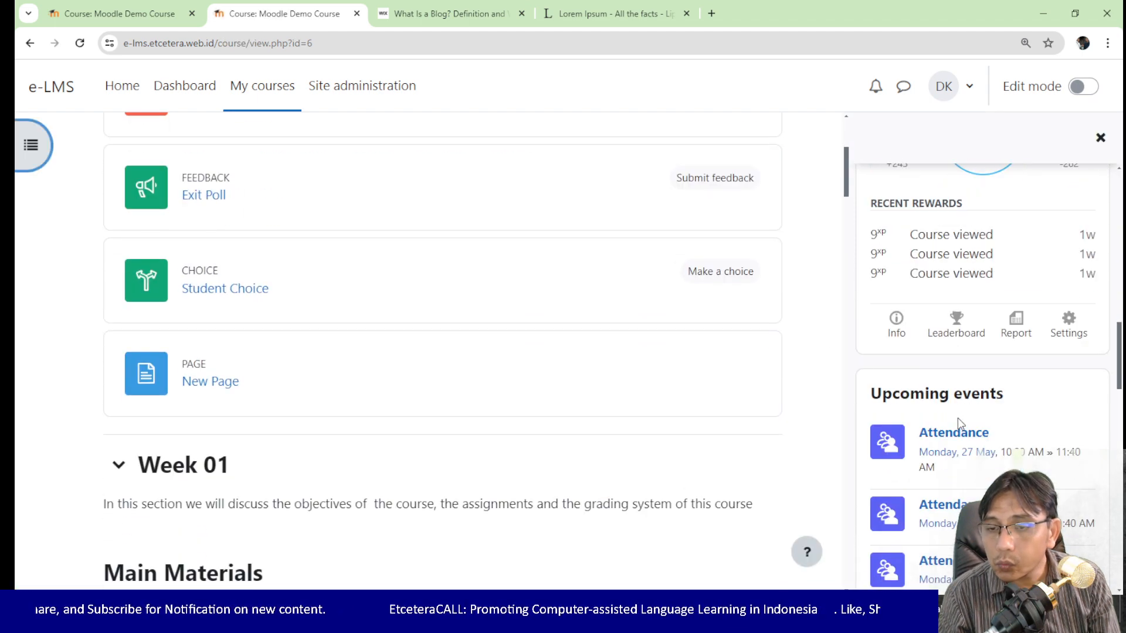
scroll(958, 422, "up", 3)
scroll(958, 426, "down", 10)
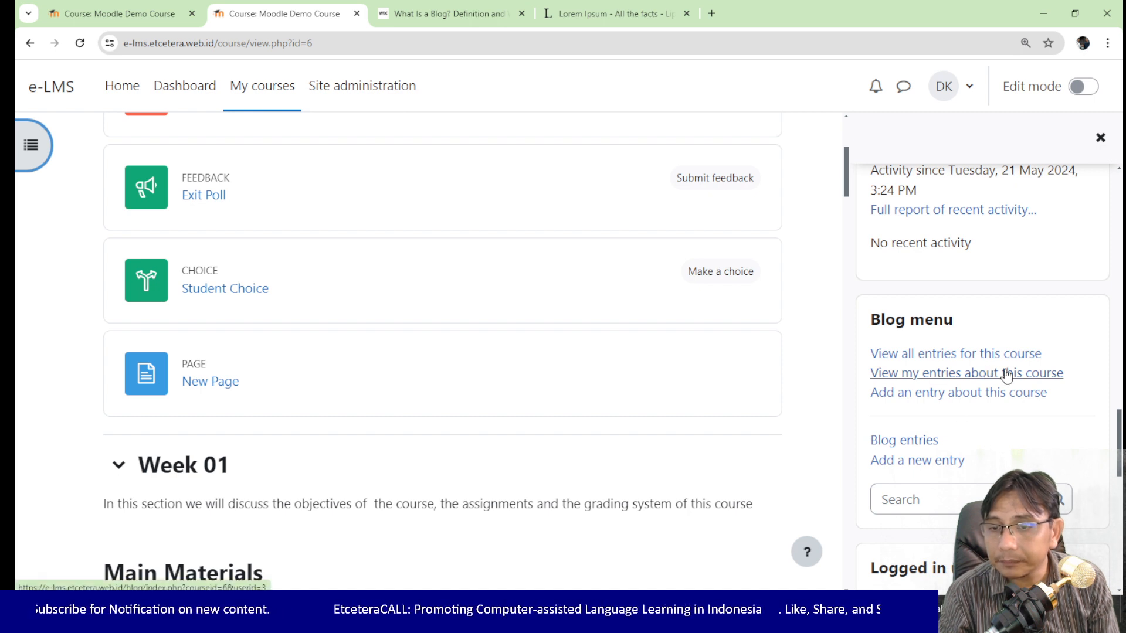
scroll(931, 437, "down", 3)
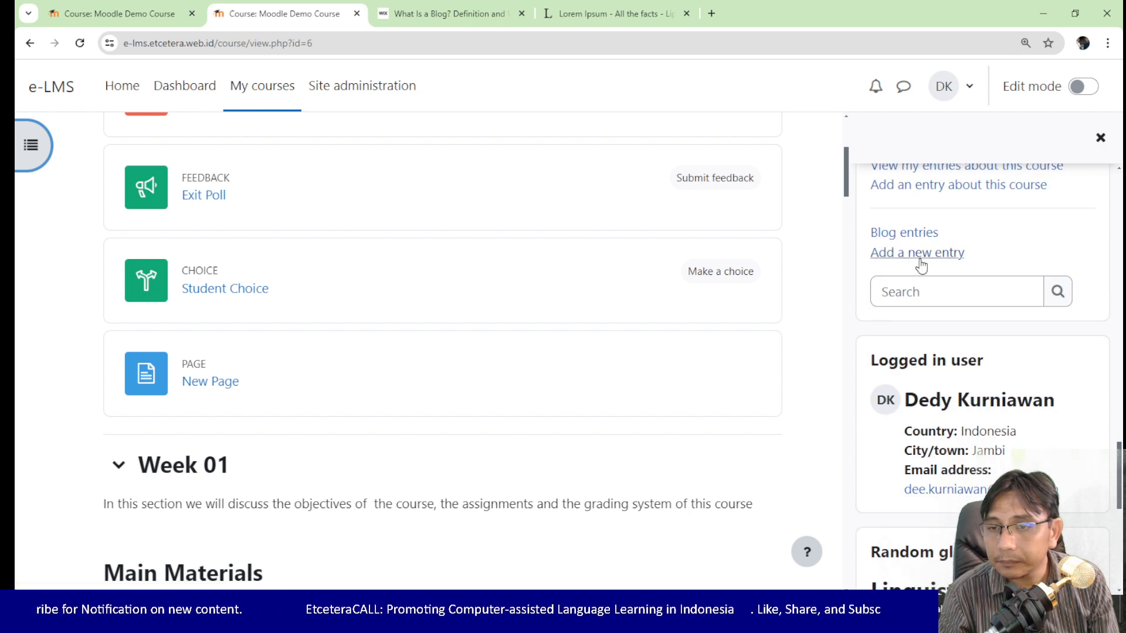
left_click(930, 294)
type("w")
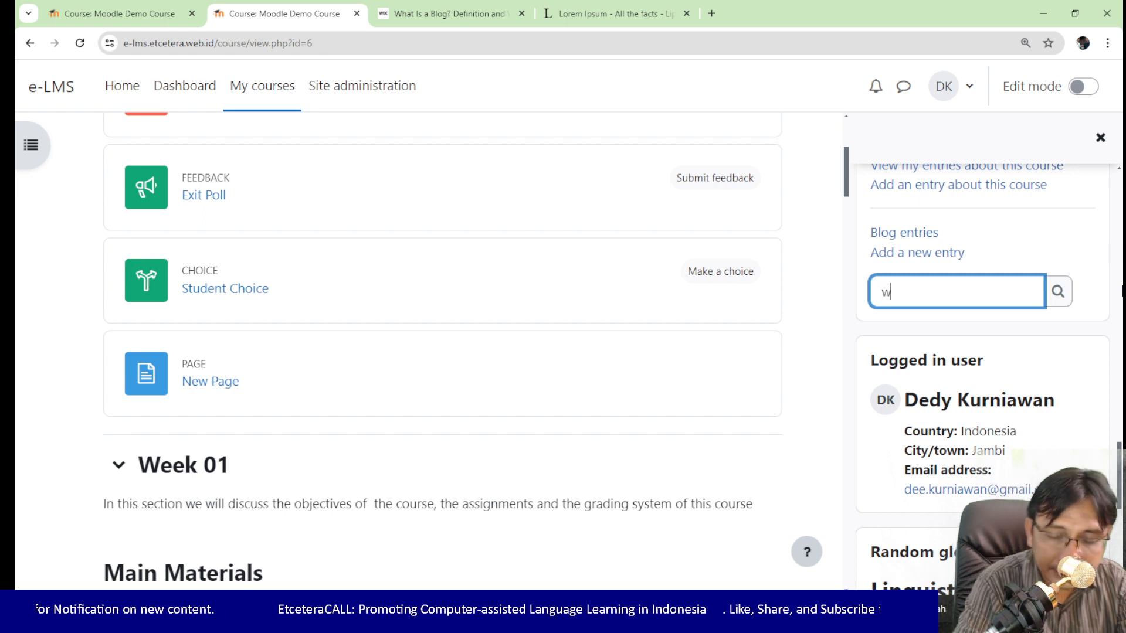
type("eekly")
key("Return")
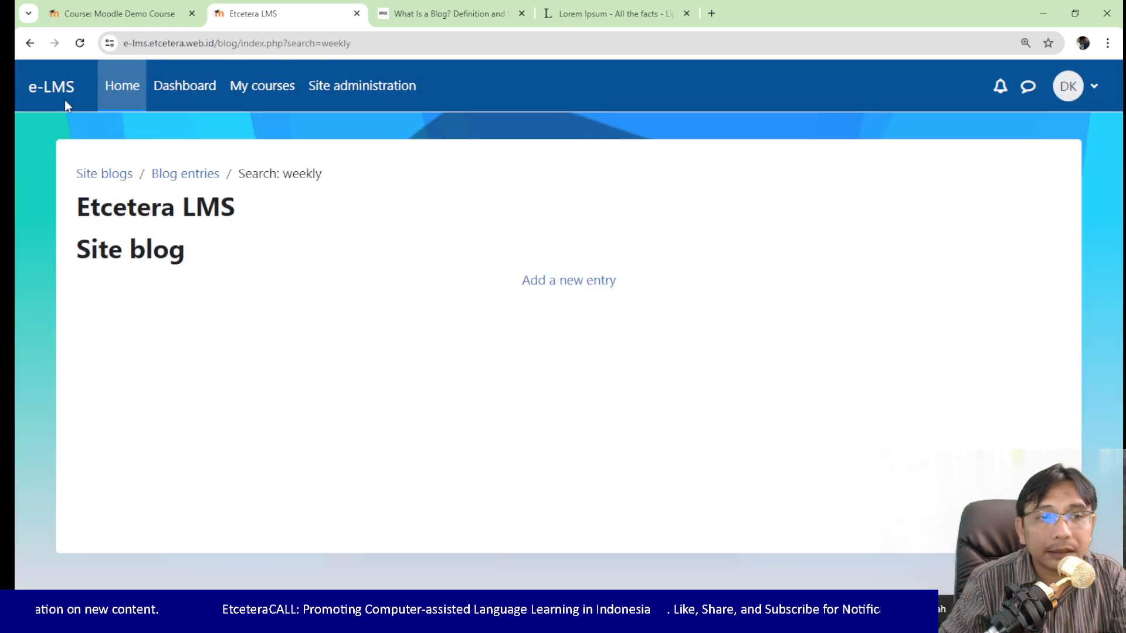
Step: Go back to the course page and open the message conversation with the student listed among the online users
left_click(30, 43)
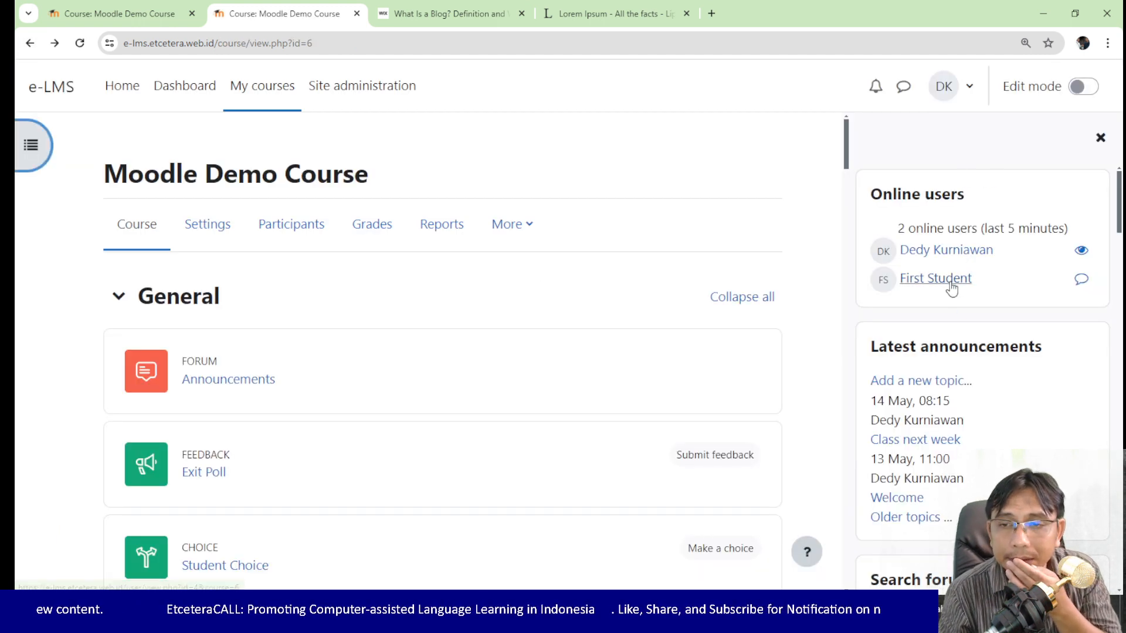
left_click(1081, 284)
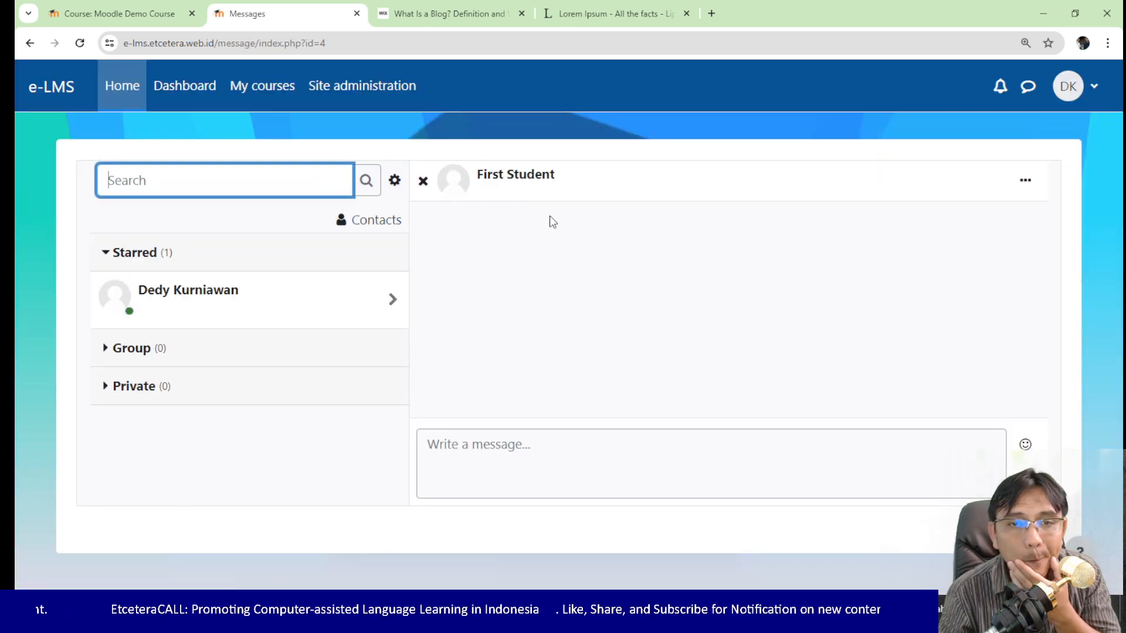
Step: Return to the course page, view the teacher's own entries about this course from the Blog menu, and go back to the course
left_click(30, 44)
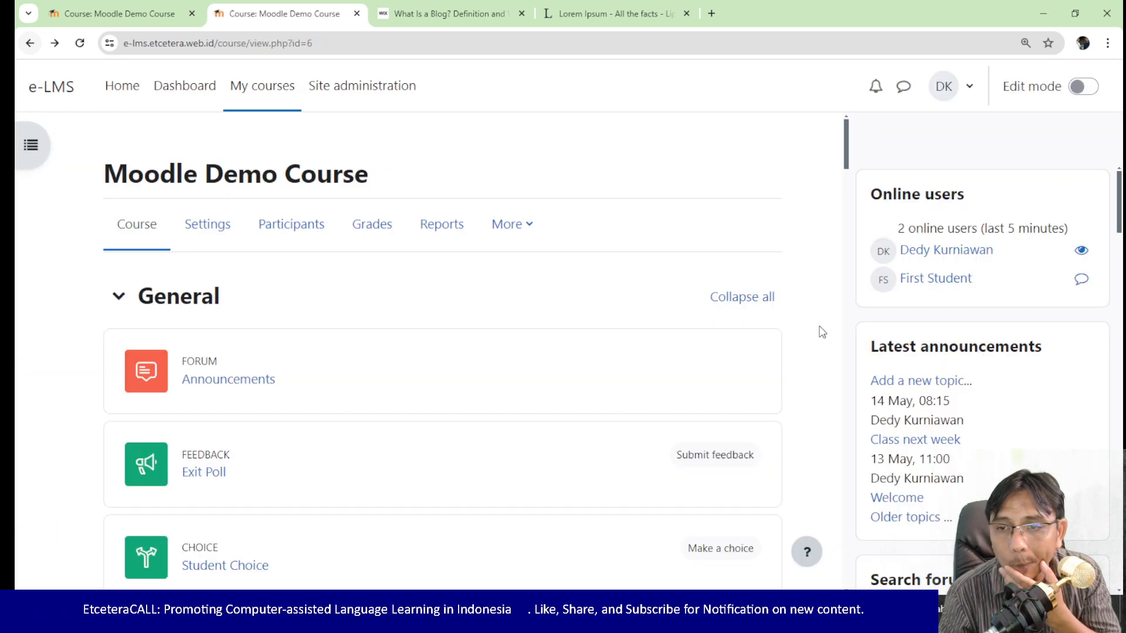
scroll(922, 383, "down", 5)
scroll(922, 382, "down", 10)
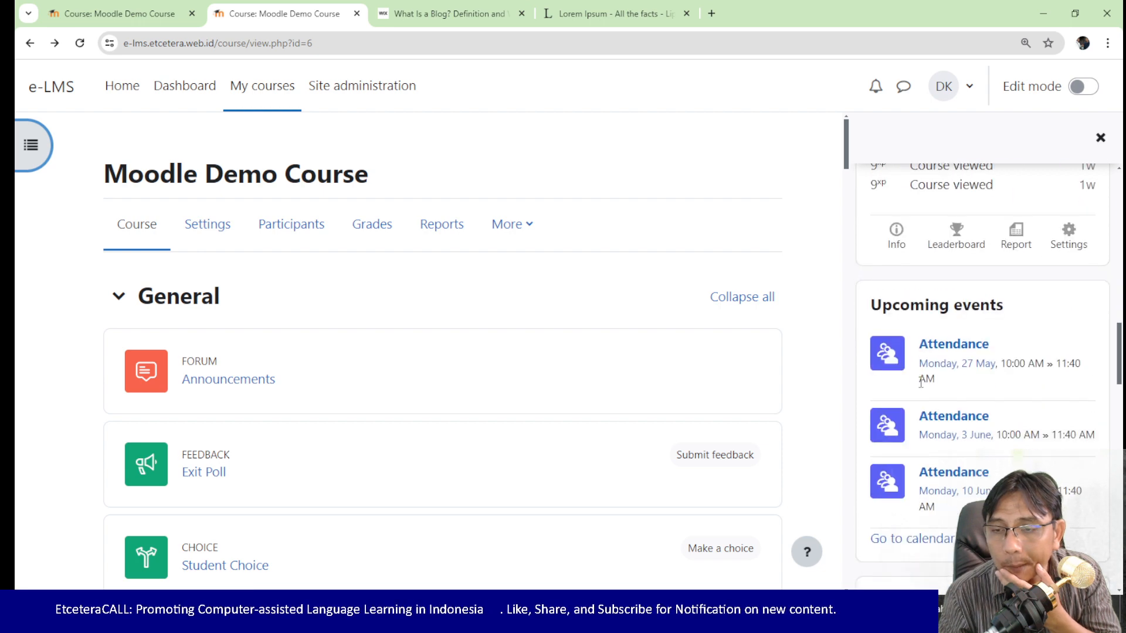
left_click(932, 234)
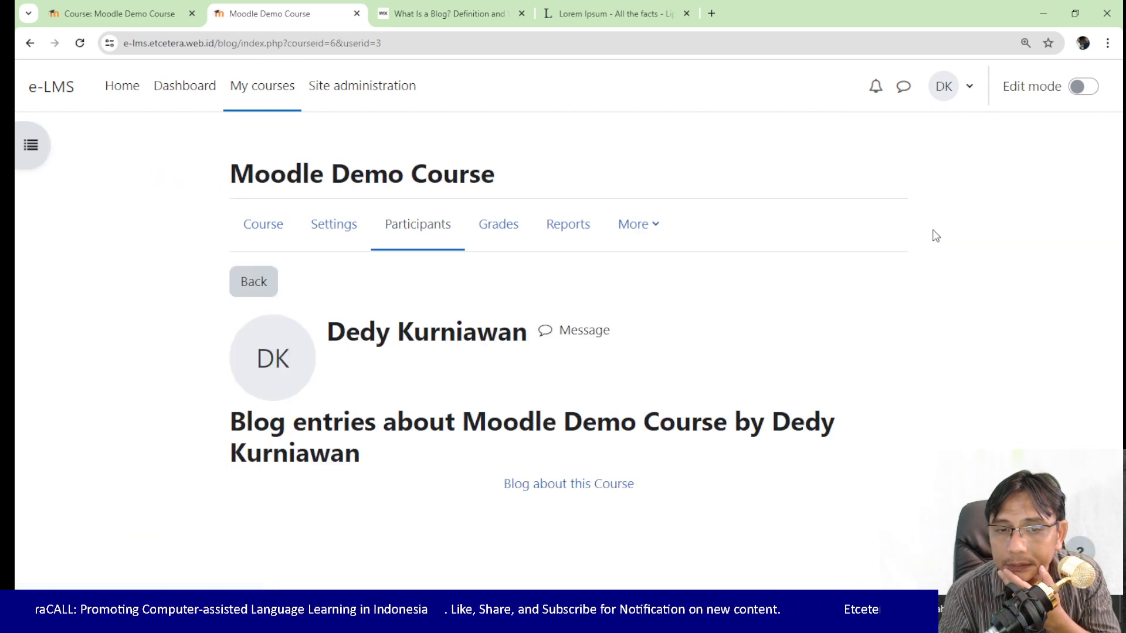
left_click(30, 43)
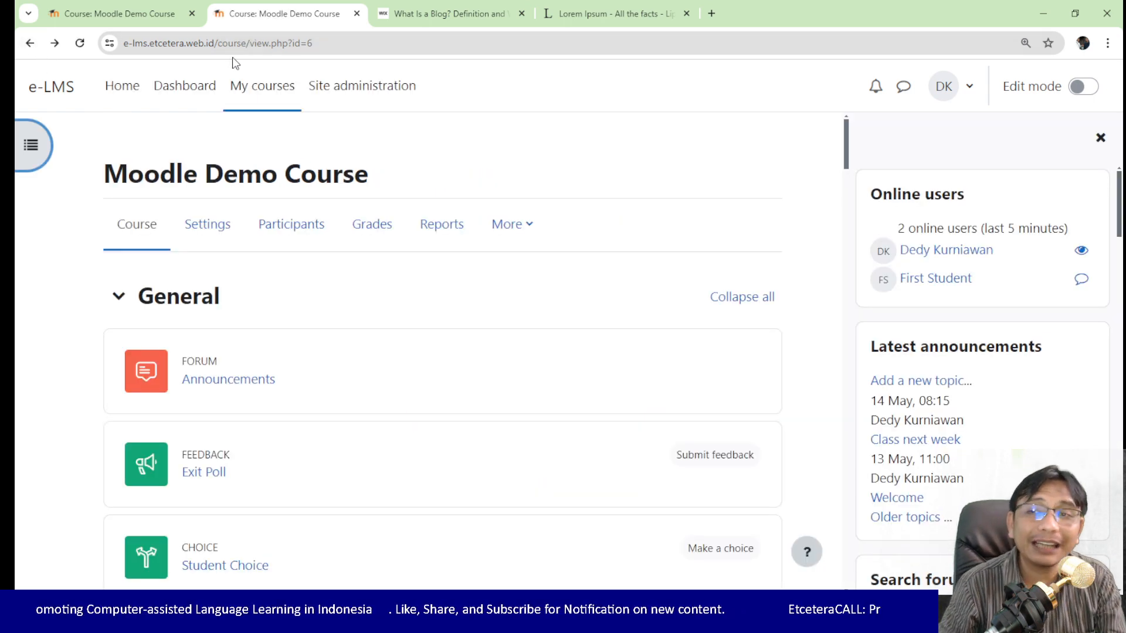
Step: Turn on edit mode for the Moodle Demo Course and reopen its block drawer
left_click(1100, 138)
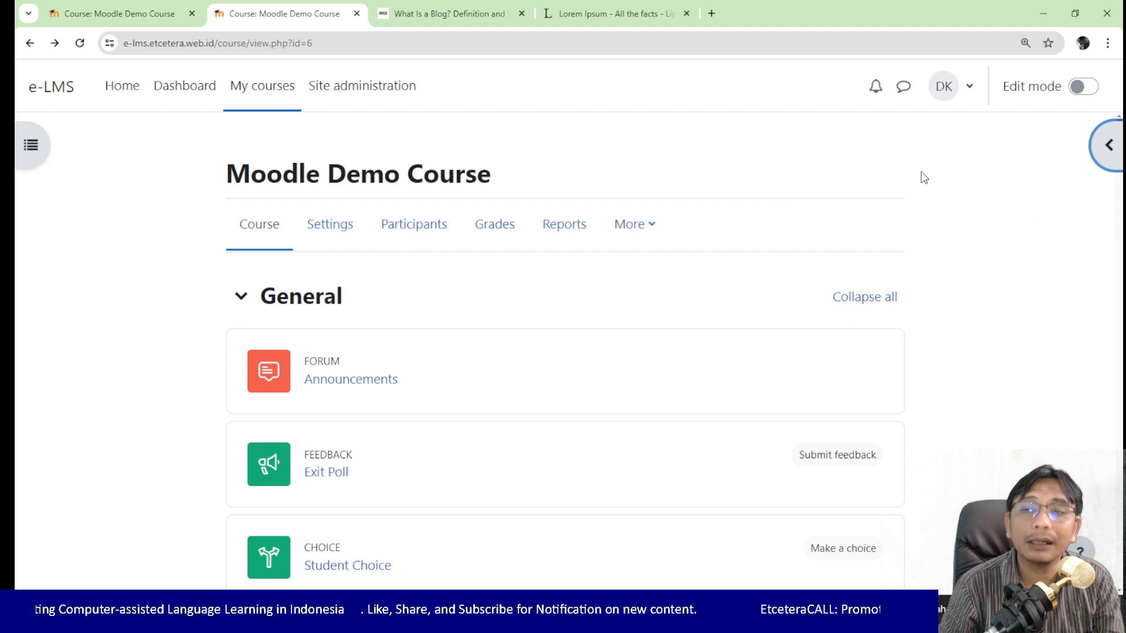
left_click(1083, 87)
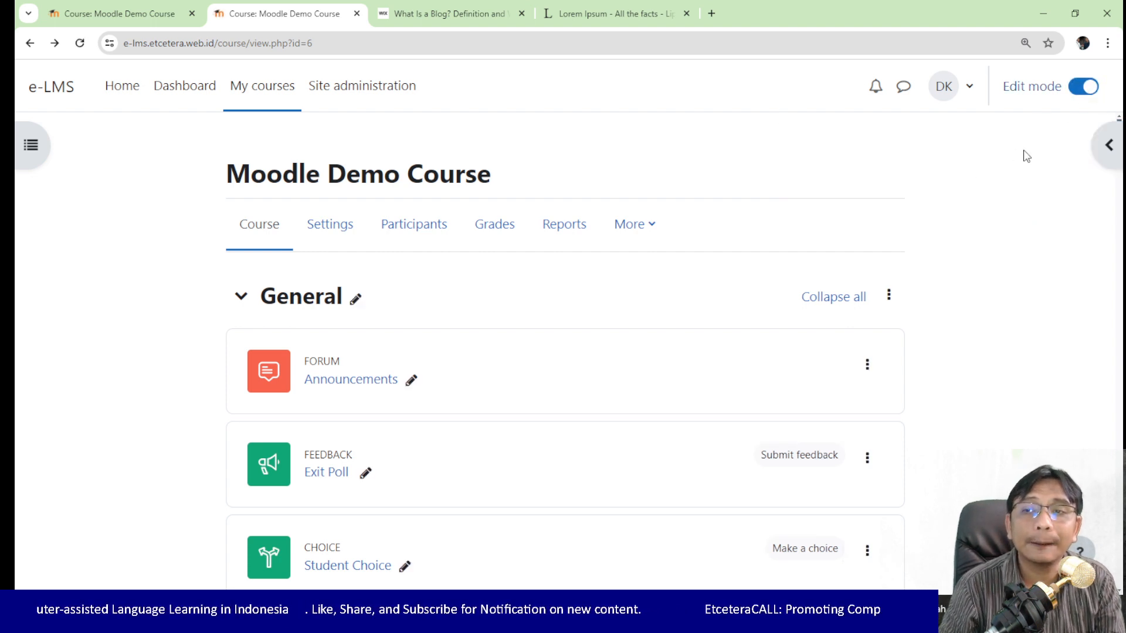
left_click(1107, 163)
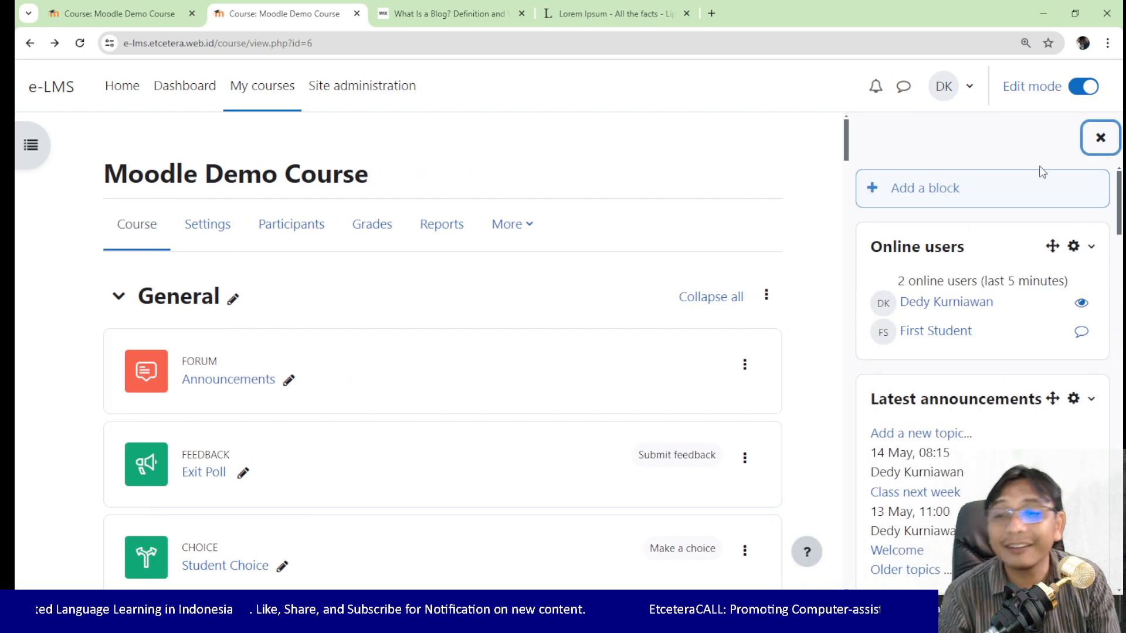
Step: Add a Recent blog entries block to the course page
left_click(996, 193)
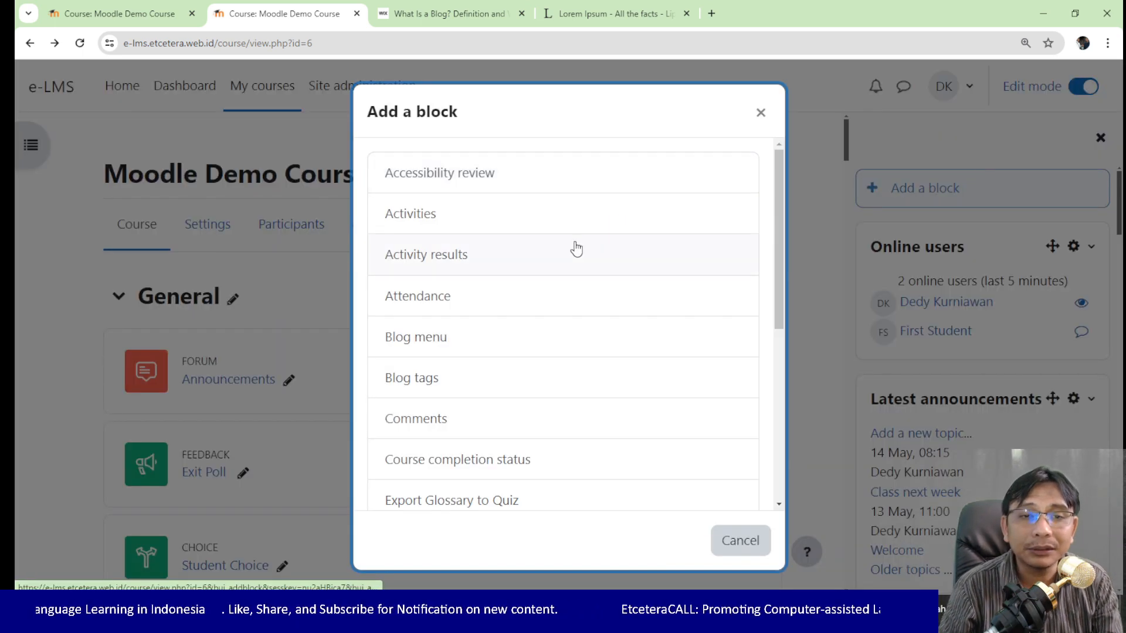
scroll(576, 249, "down", 2)
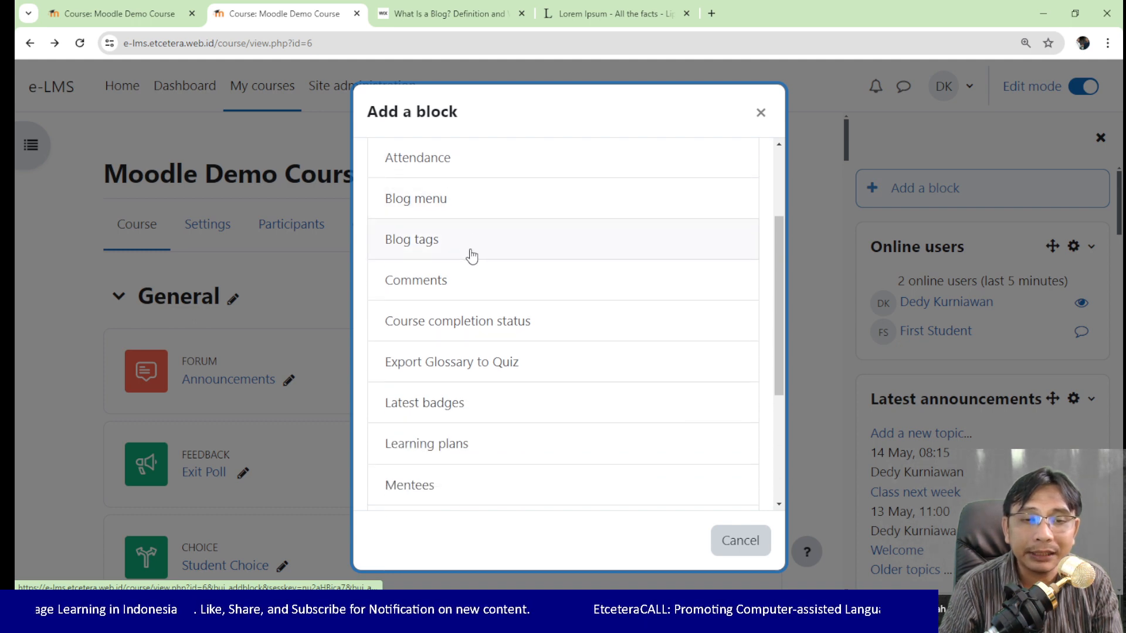
scroll(472, 257, "down", 1)
scroll(477, 245, "down", 2)
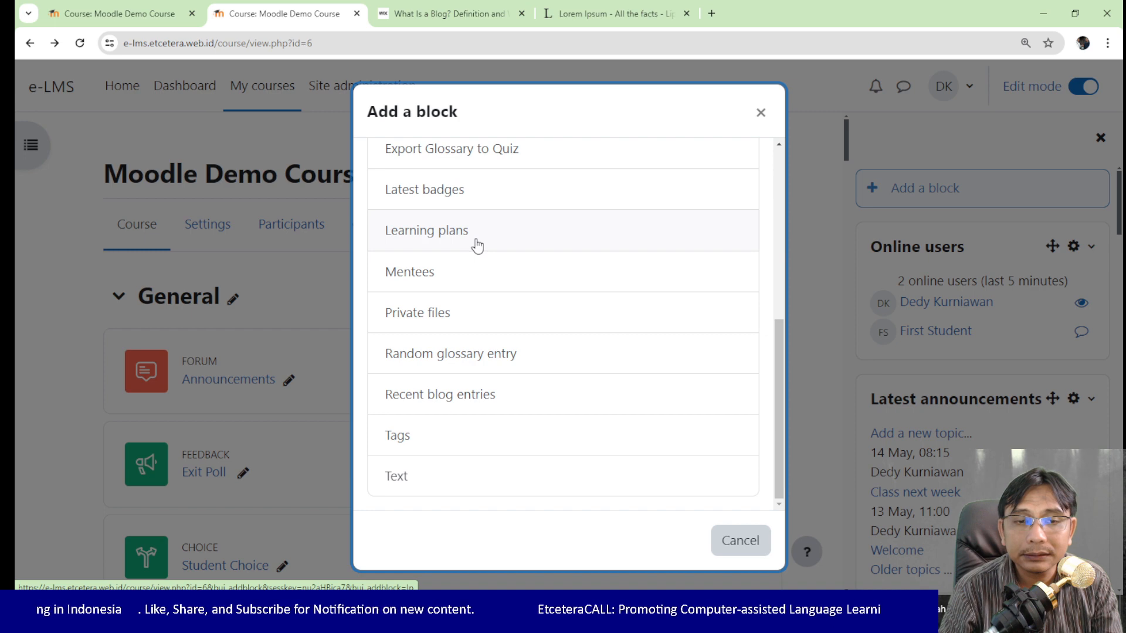
scroll(476, 245, "up", 1)
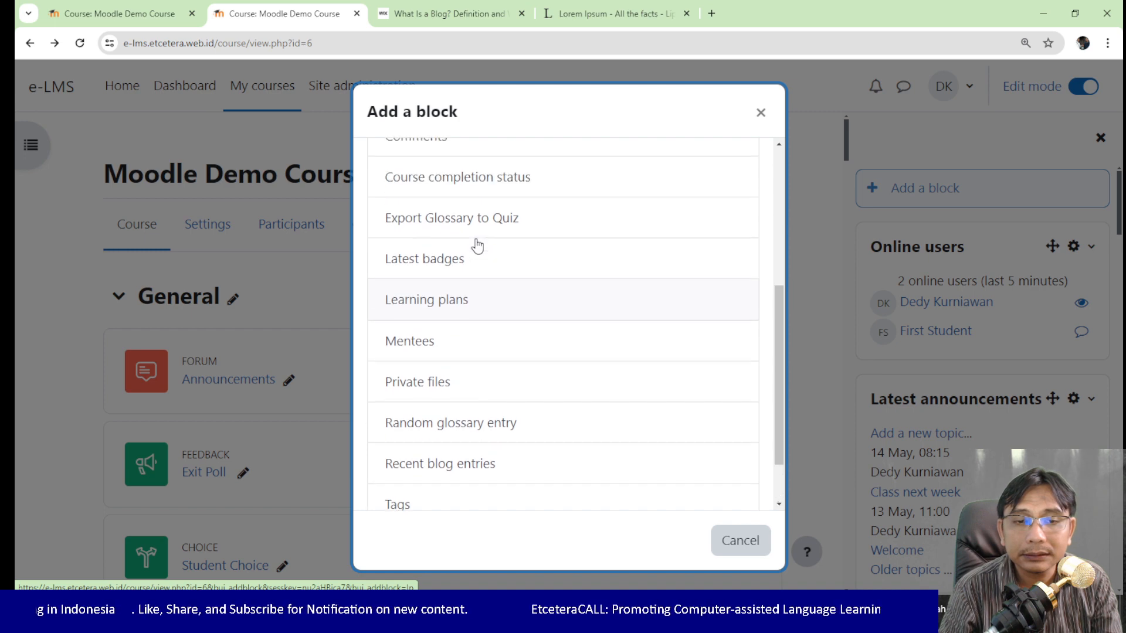
left_click(516, 479)
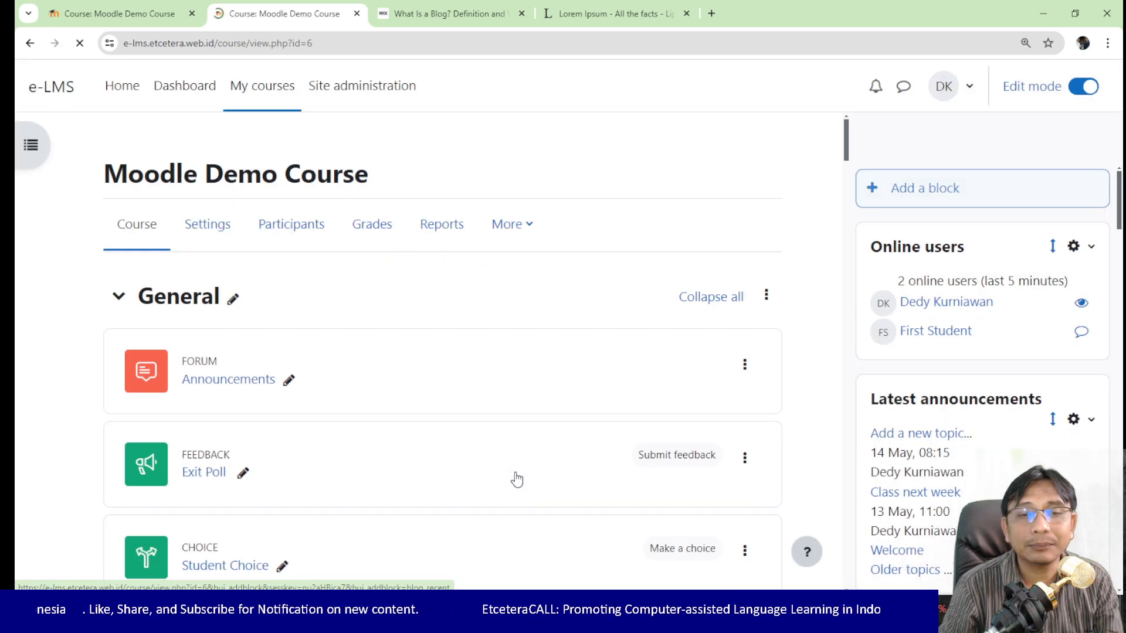
Step: Add a Blog tags block to the course page
scroll(855, 415, "down", 12)
scroll(950, 441, "down", 6)
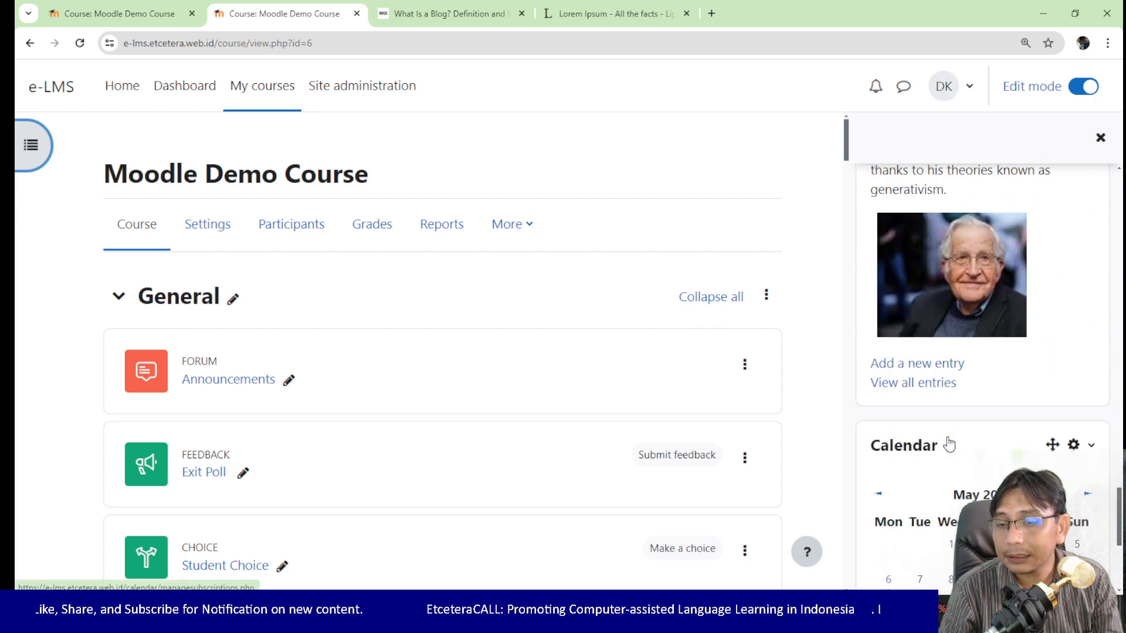
scroll(950, 441, "up", 15)
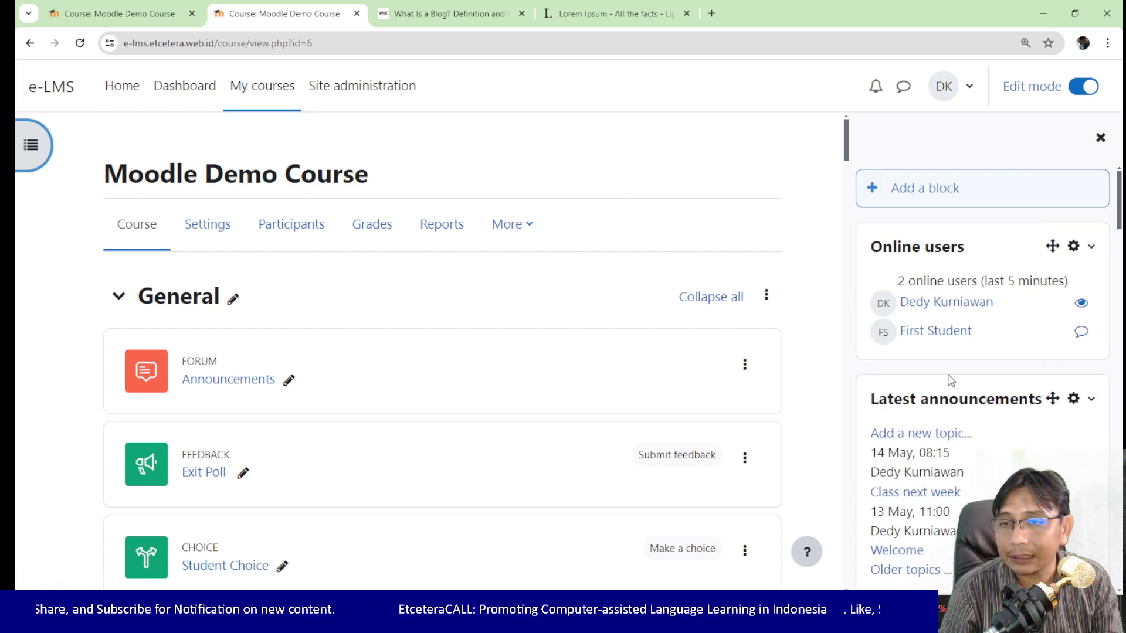
left_click(945, 202)
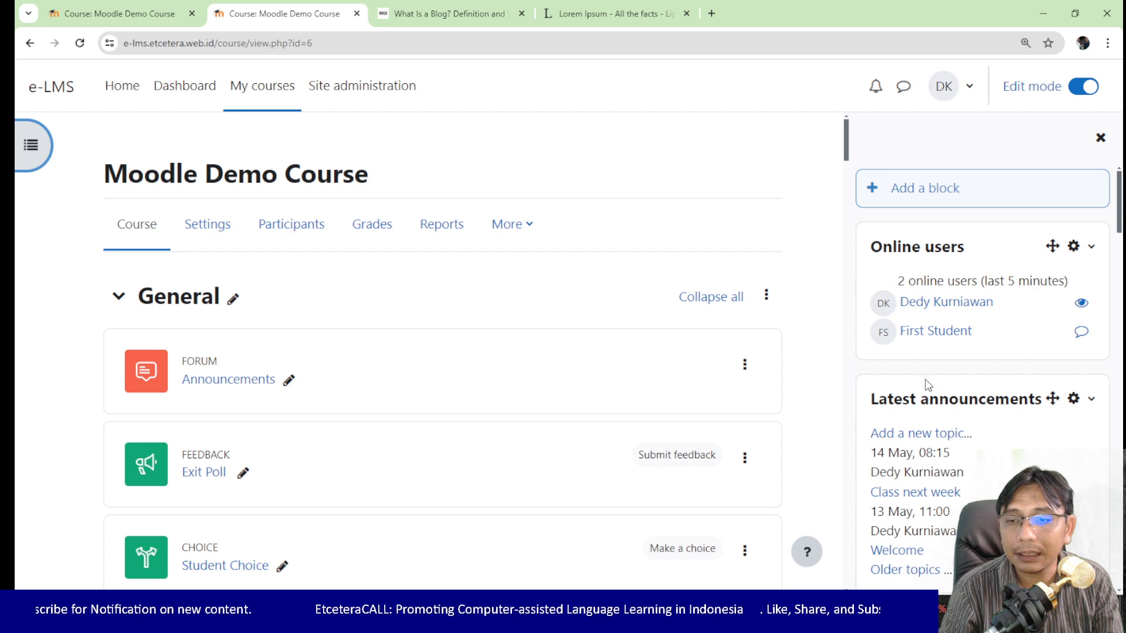
Step: Move the Recent blog entries block up the block drawer to sit directly below the Blog menu block
scroll(922, 383, "down", 20)
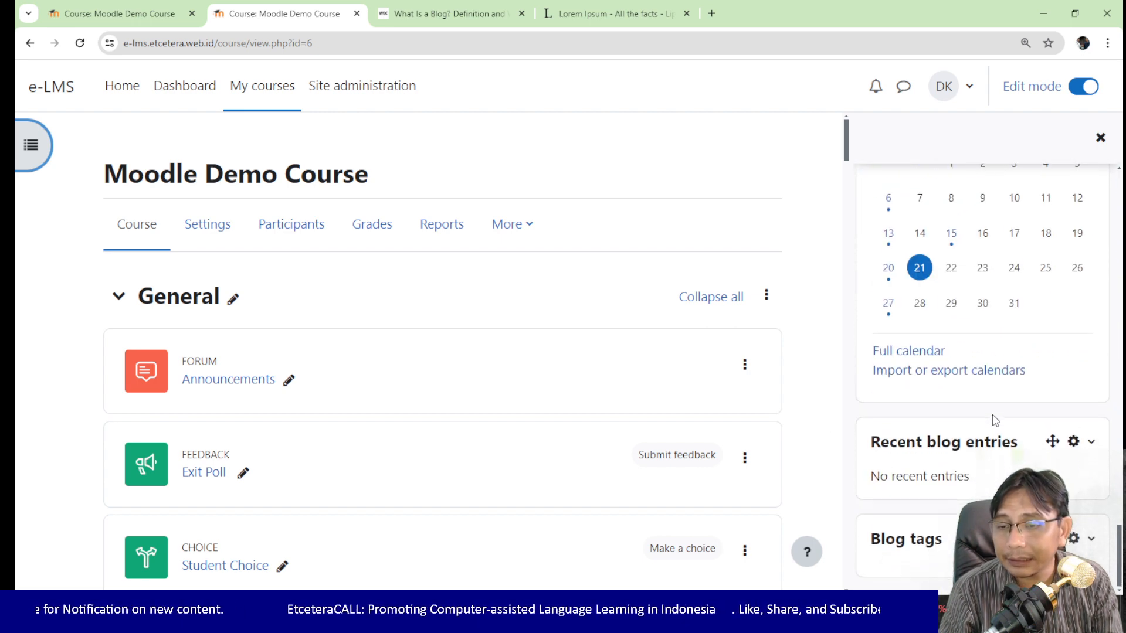
left_click_drag(1056, 439, 1043, 251)
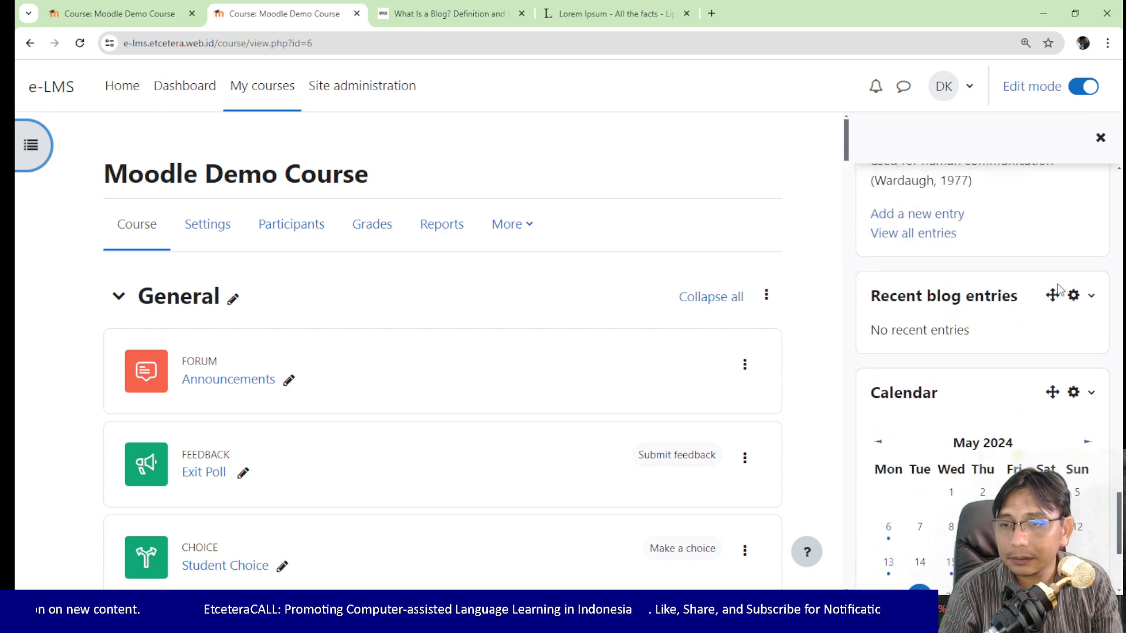
left_click_drag(1050, 295, 1047, 176)
scroll(1053, 346, "up", 4)
scroll(1043, 375, "down", 3)
scroll(1052, 367, "up", 6)
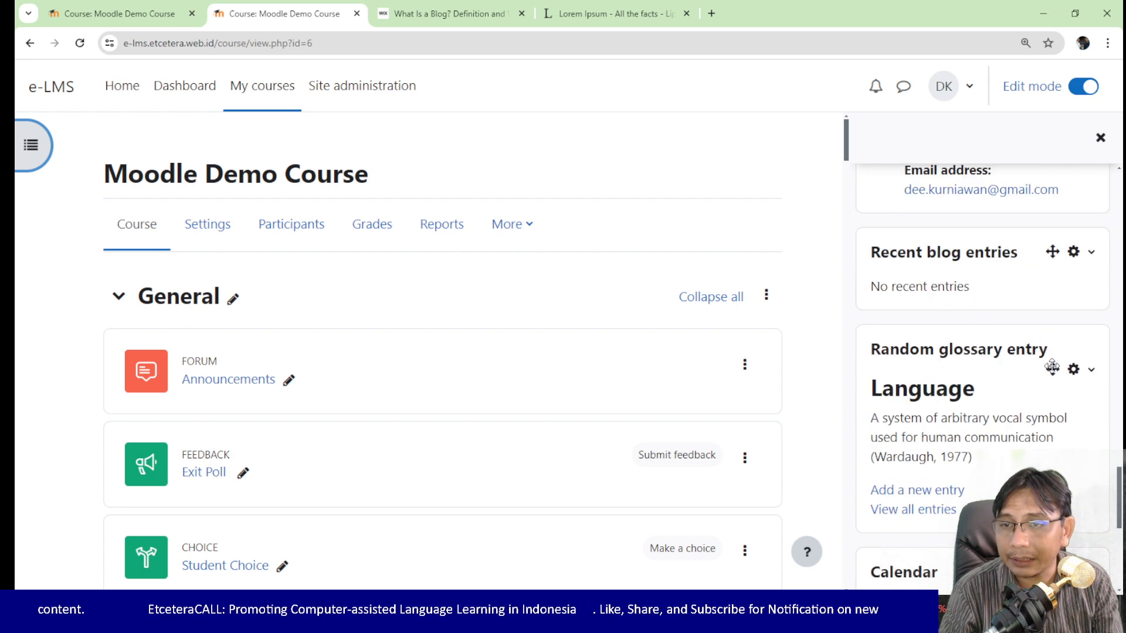
left_click_drag(1053, 459, 1029, 282)
Step: Move the Blog tags block up to sit directly below the Recent blog entries block
scroll(1066, 385, "down", 8)
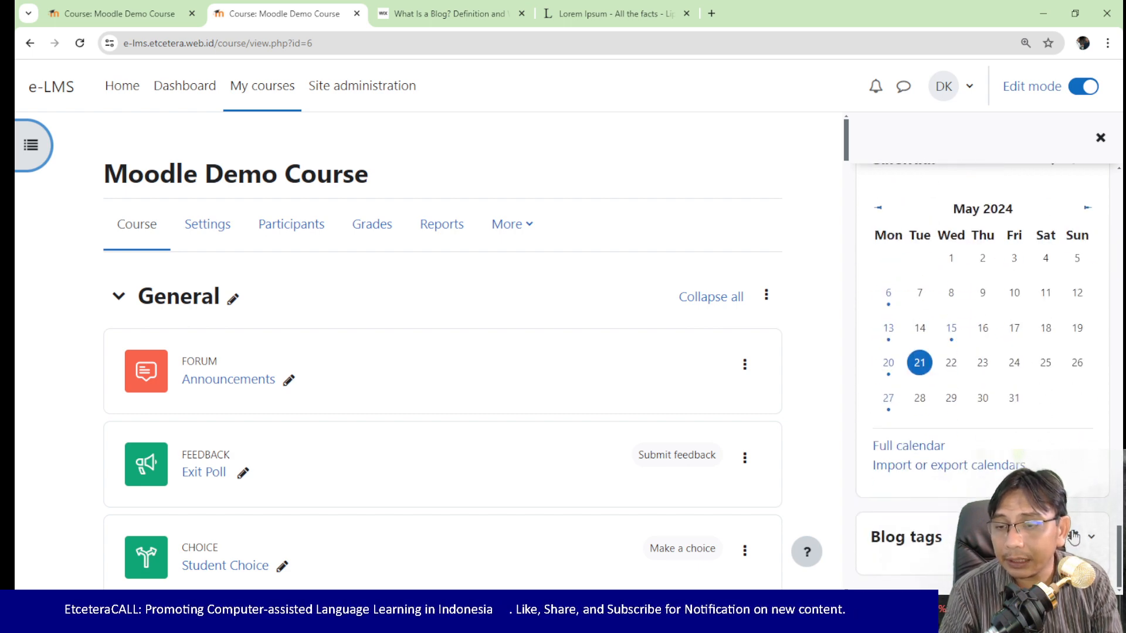
scroll(1032, 211, "up", 4)
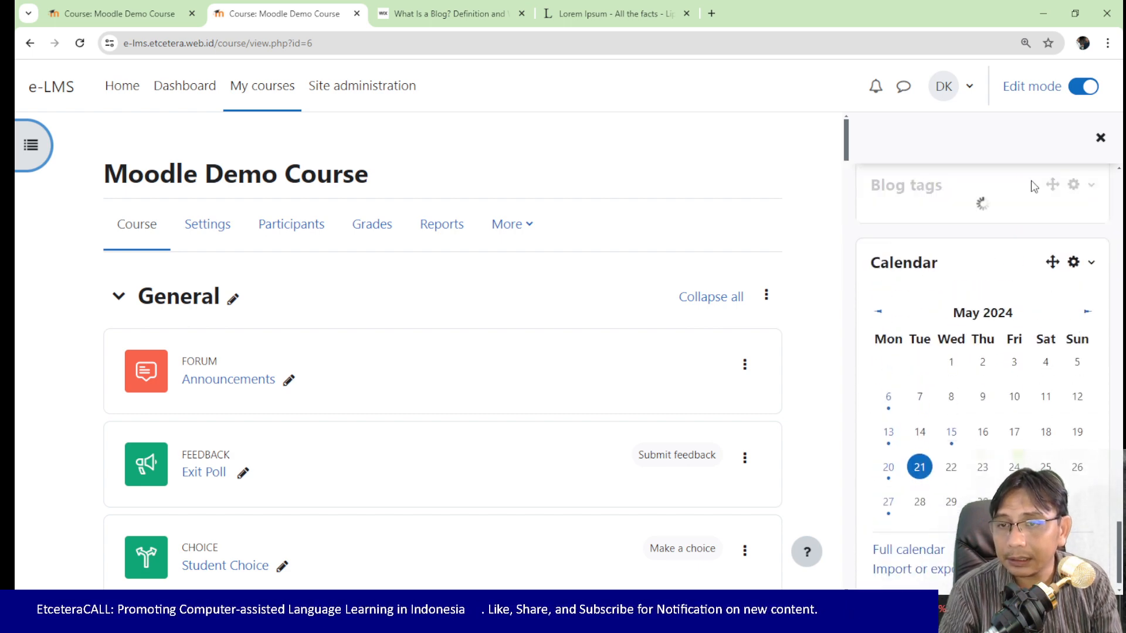
left_click_drag(1053, 325, 985, 392)
scroll(1055, 257, "up", 2)
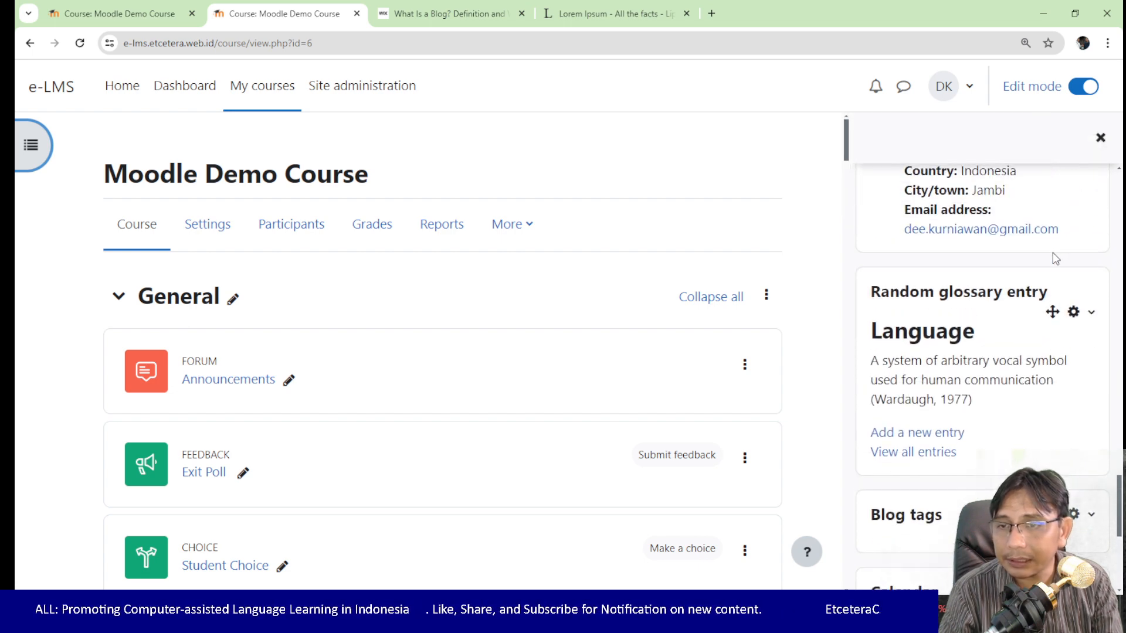
left_click_drag(1053, 514, 1047, 238)
scroll(1048, 428, "up", 2)
scroll(1063, 364, "up", 3)
scroll(1048, 395, "up", 1)
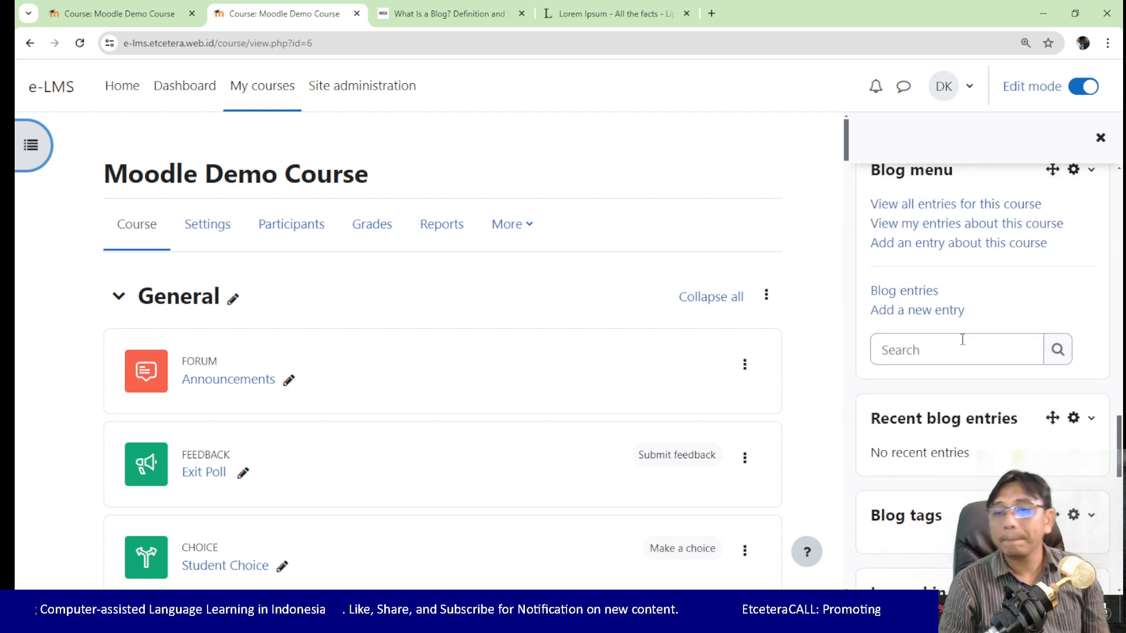
Step: From the Blog menu's blog entries, start a new entry titled "My Blog Week 1" and paste the Lorem ipsum text as its body
left_click(921, 294)
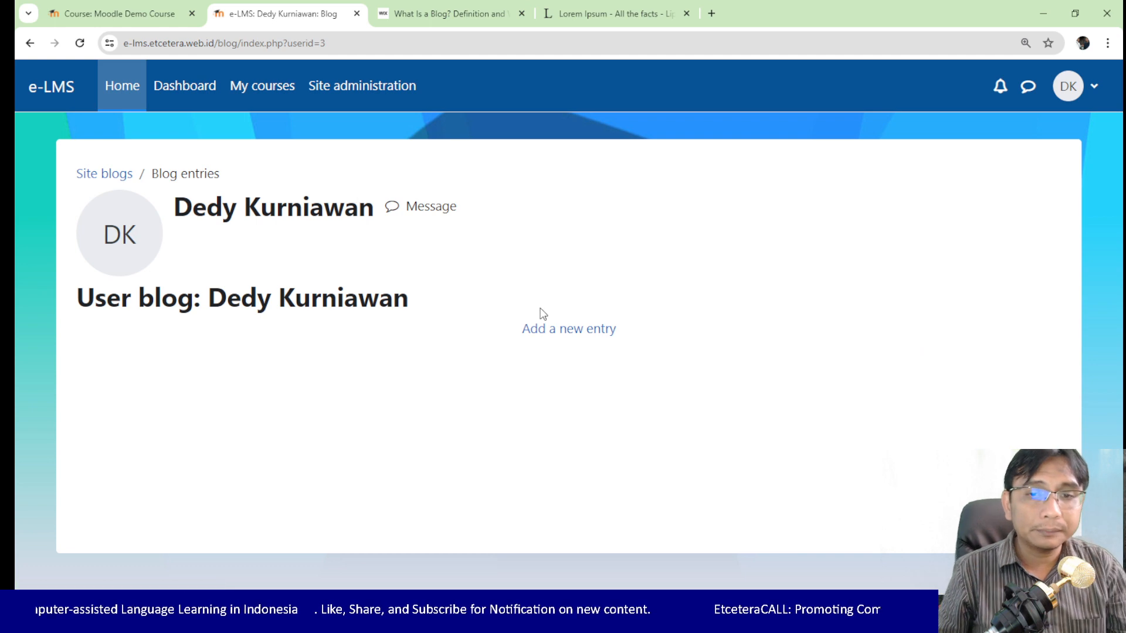
left_click(540, 328)
type("My Blog ")
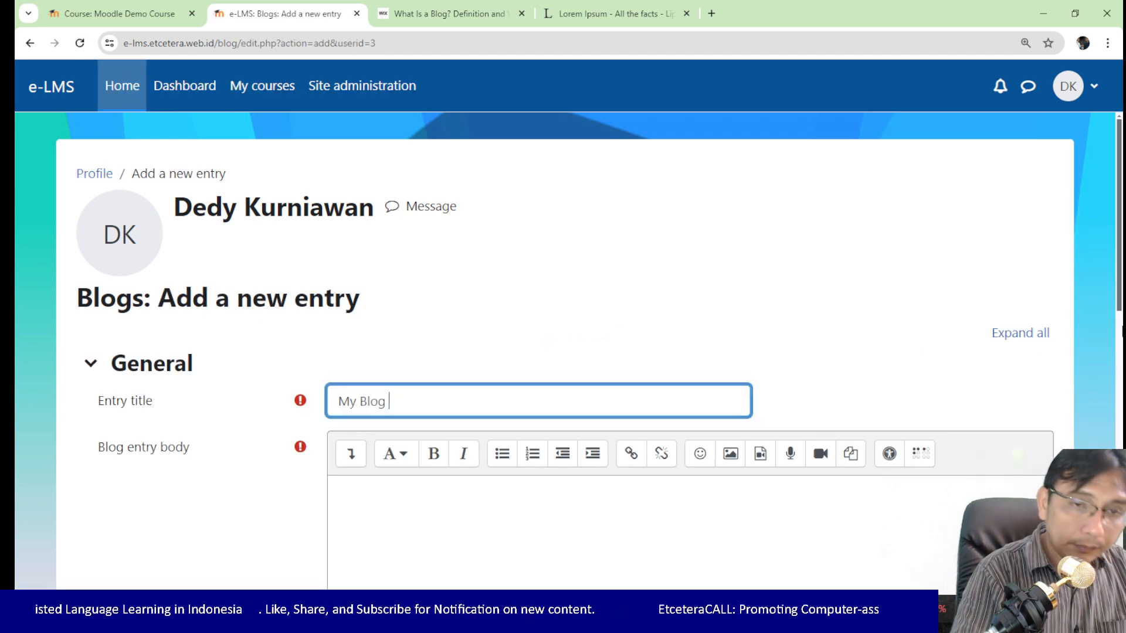
type("Week 1")
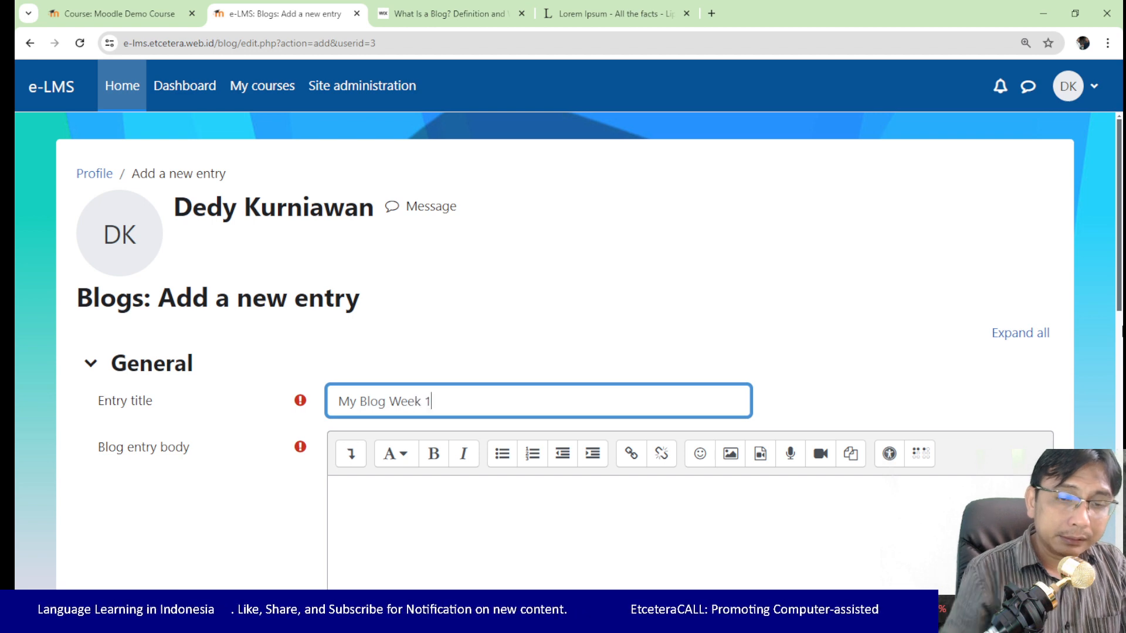
left_click(789, 541)
key("ctrl+v")
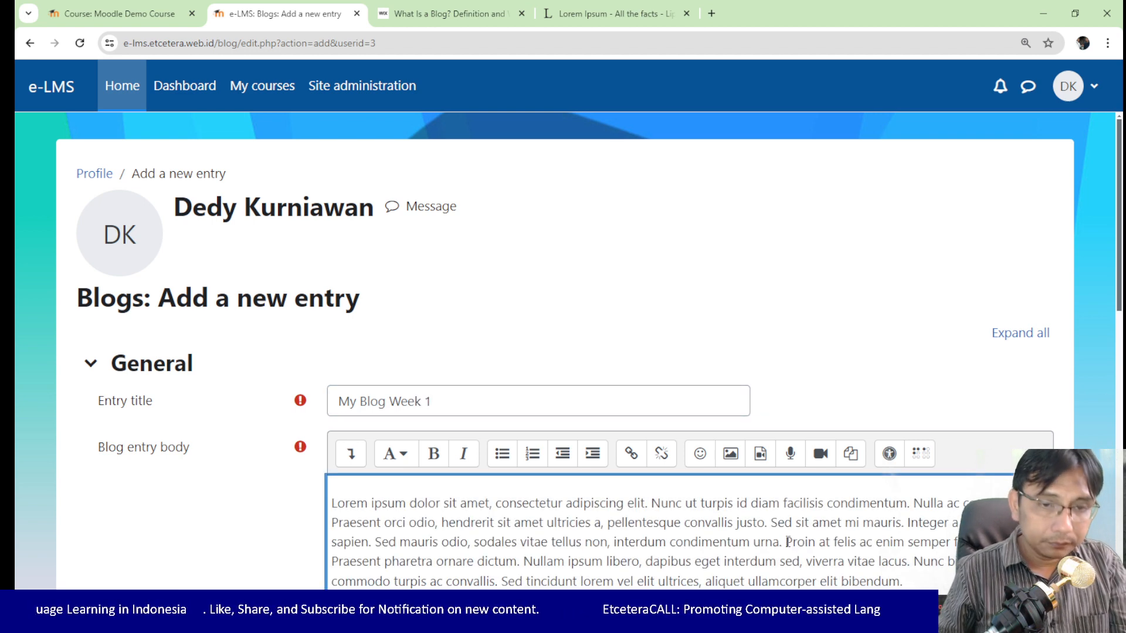
Step: Tag the new blog entry with "weekly" and "blogs" and save it
scroll(528, 503, "down", 9)
scroll(346, 422, "down", 3)
left_click(376, 417)
type("week")
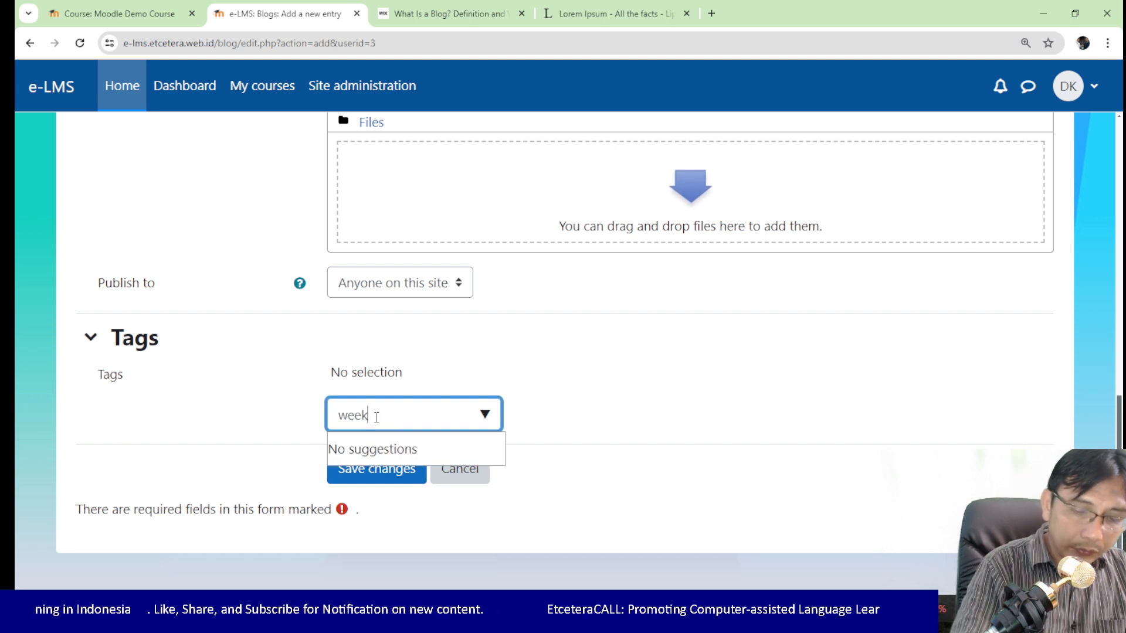
type("ly")
key("Return")
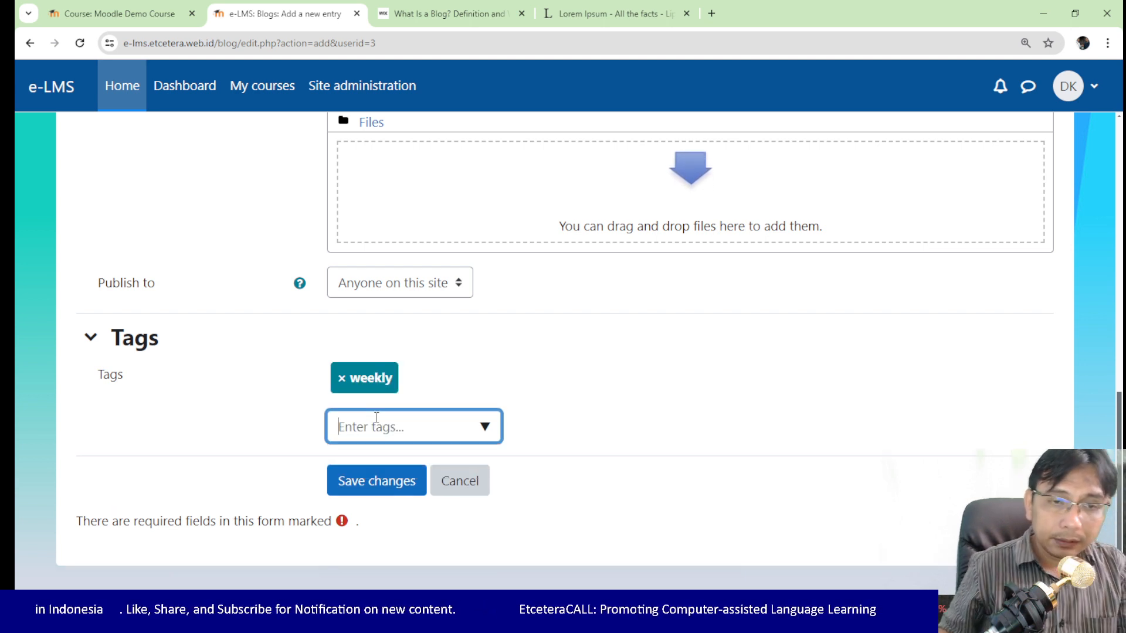
type("blo")
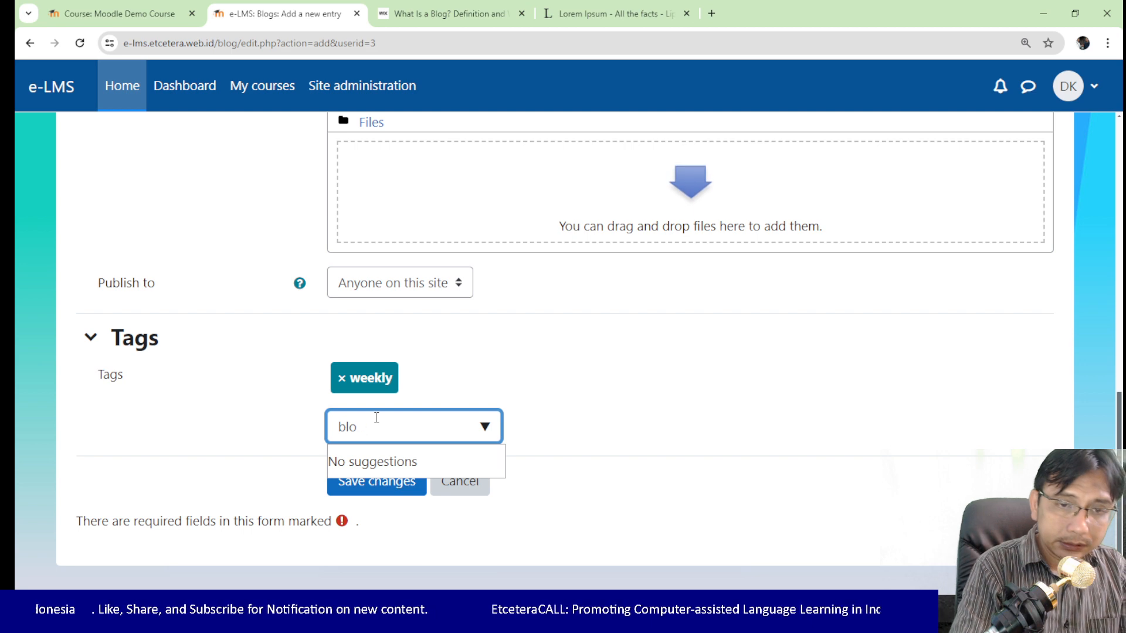
type("gs")
key("Return")
left_click(352, 469)
scroll(721, 463, "down", 1)
scroll(729, 459, "up", 4)
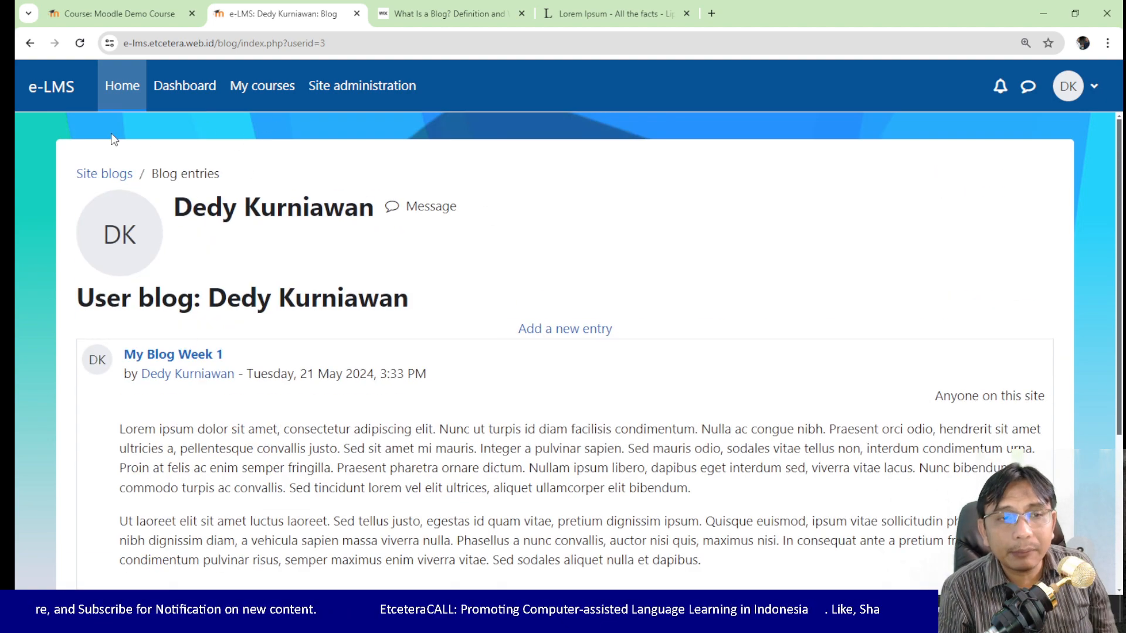
Step: Open the site blogs and look through the teacher and student entries with their tags
left_click(110, 176)
scroll(326, 263, "down", 5)
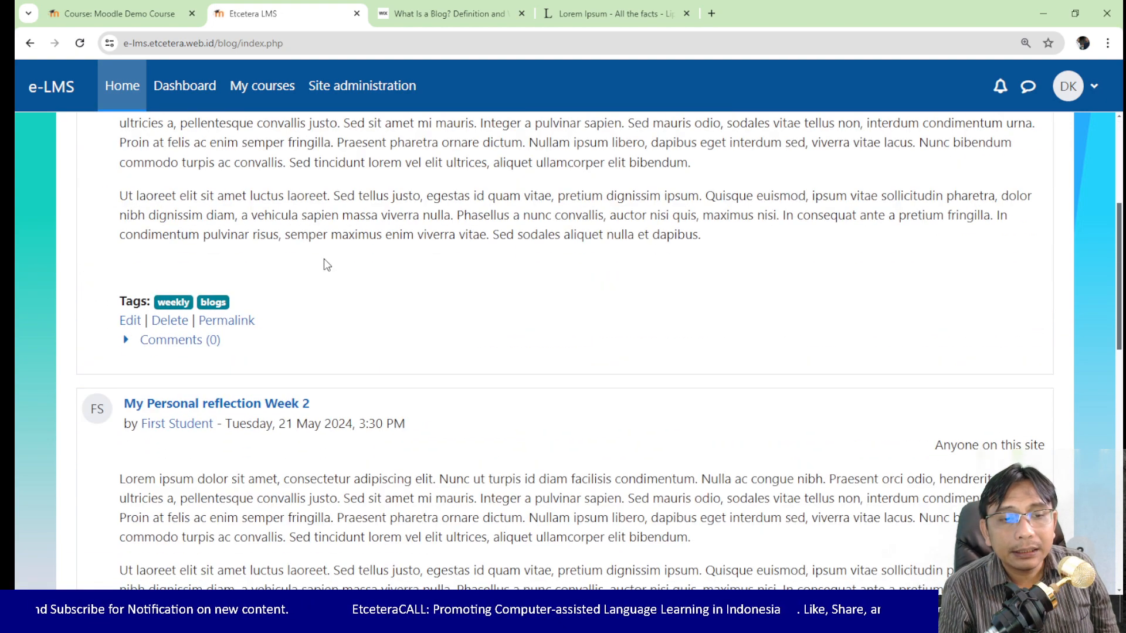
scroll(326, 265, "down", 10)
scroll(326, 265, "up", 15)
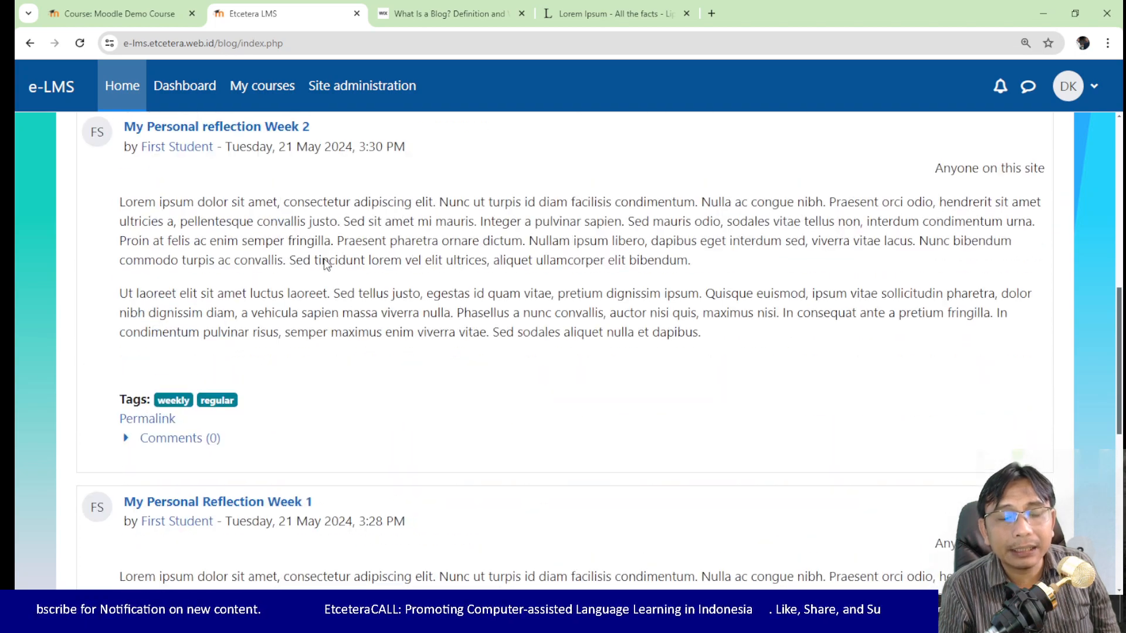
scroll(326, 265, "up", 1)
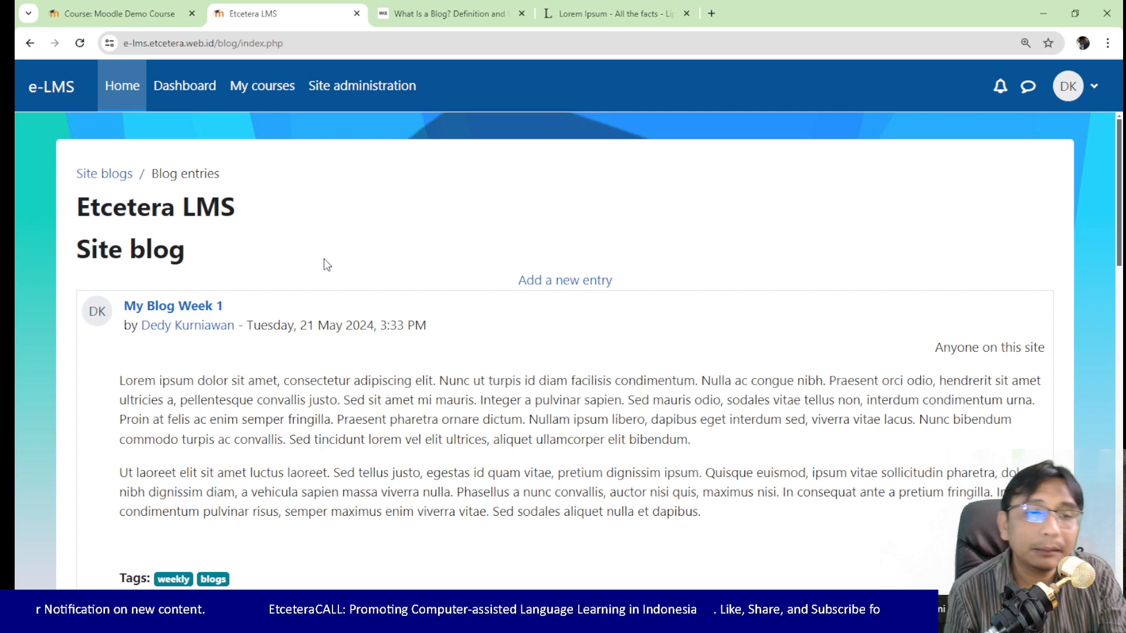
scroll(324, 265, "down", 20)
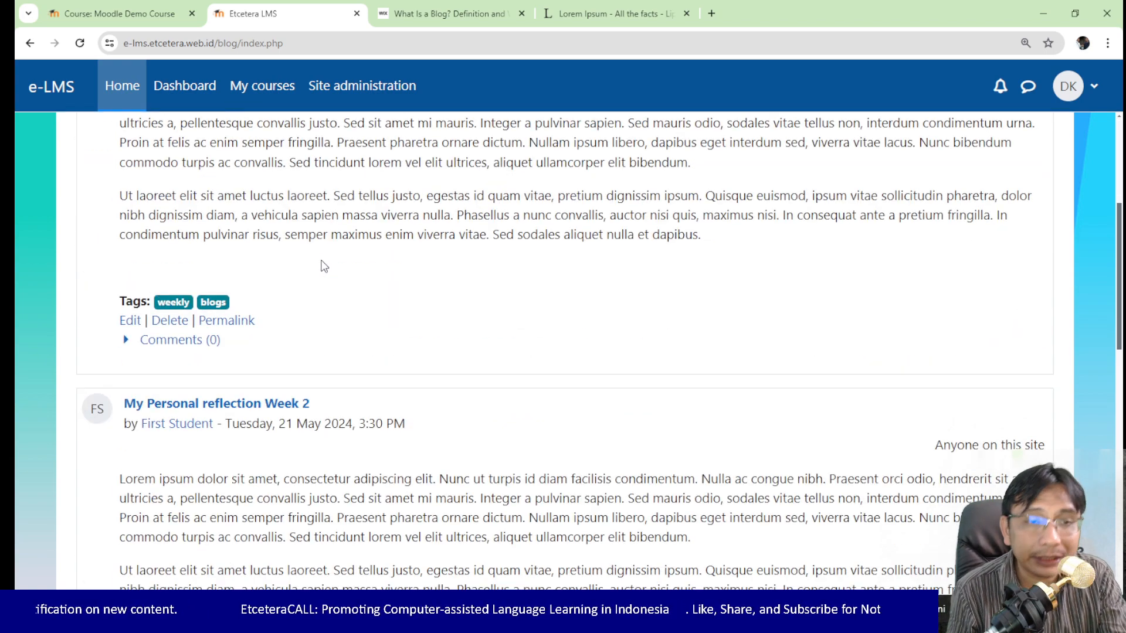
scroll(324, 265, "up", 20)
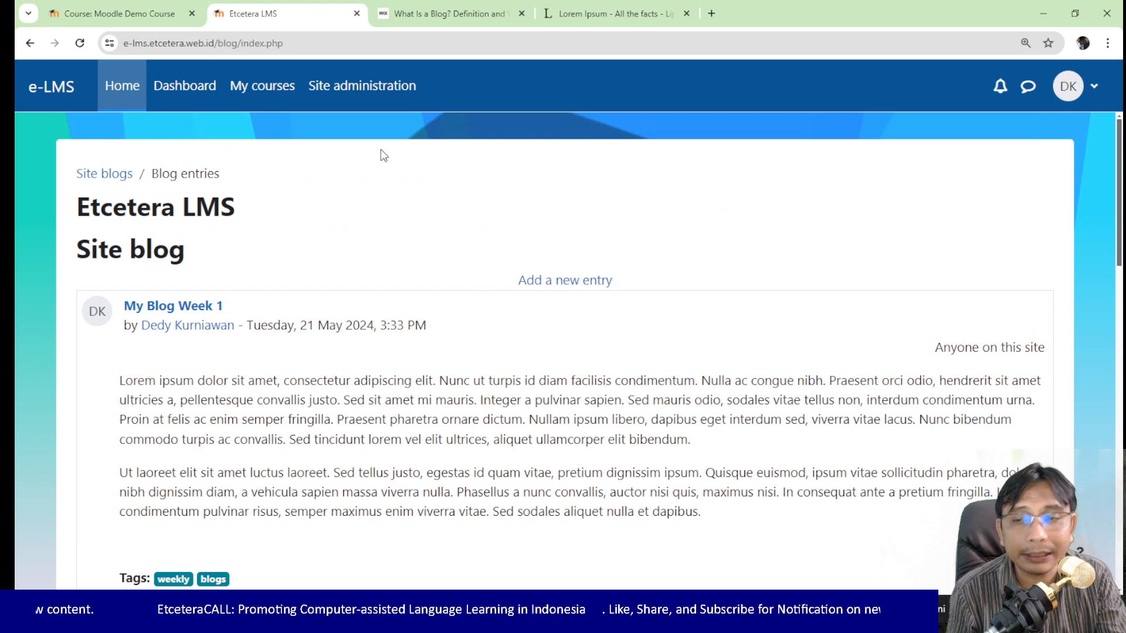
Step: Look over the tags, edit options and comments of the entries on the site blog page
scroll(202, 341, "down", 5)
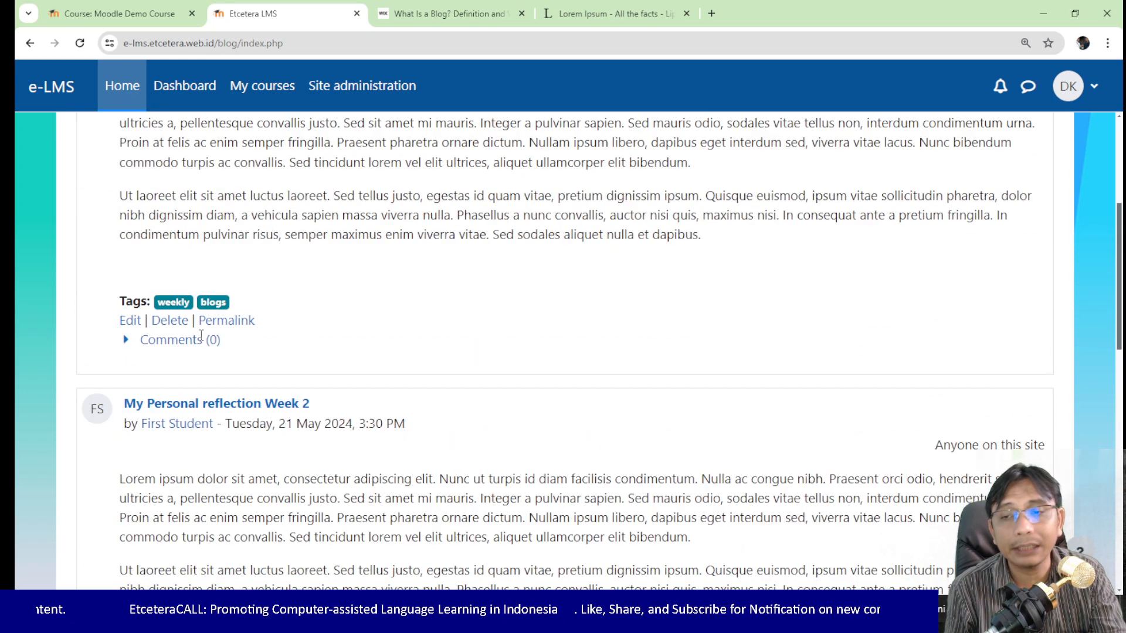
scroll(202, 340, "down", 5)
scroll(202, 340, "up", 10)
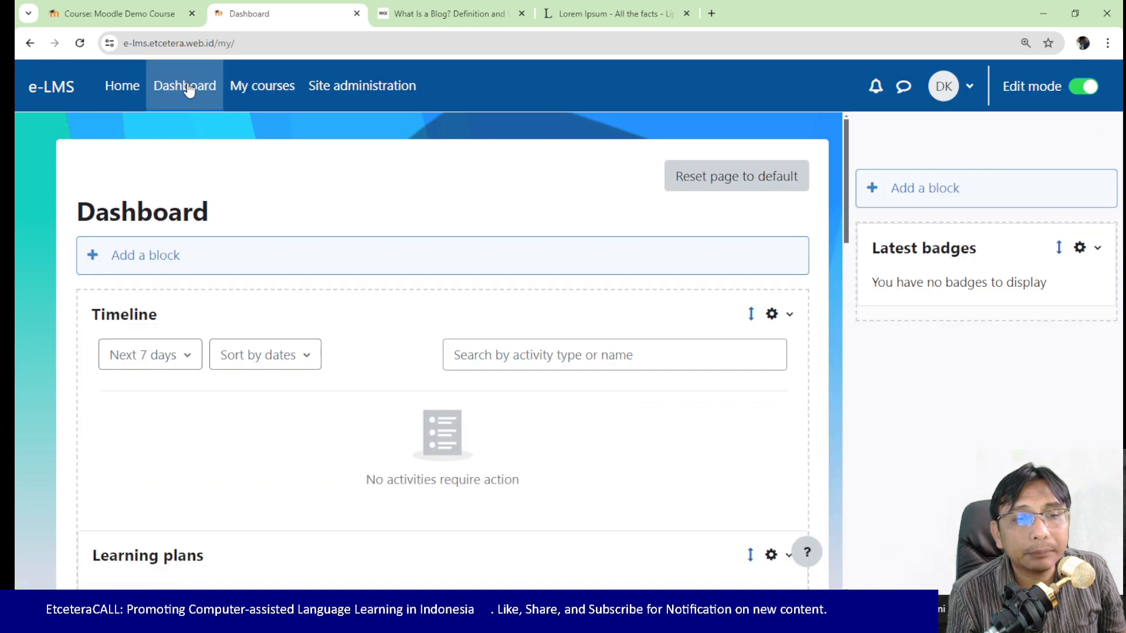
Step: Go to the dashboard and open Moodle Demo Course from the recently accessed courses
scroll(195, 246, "down", 5)
scroll(245, 315, "down", 3)
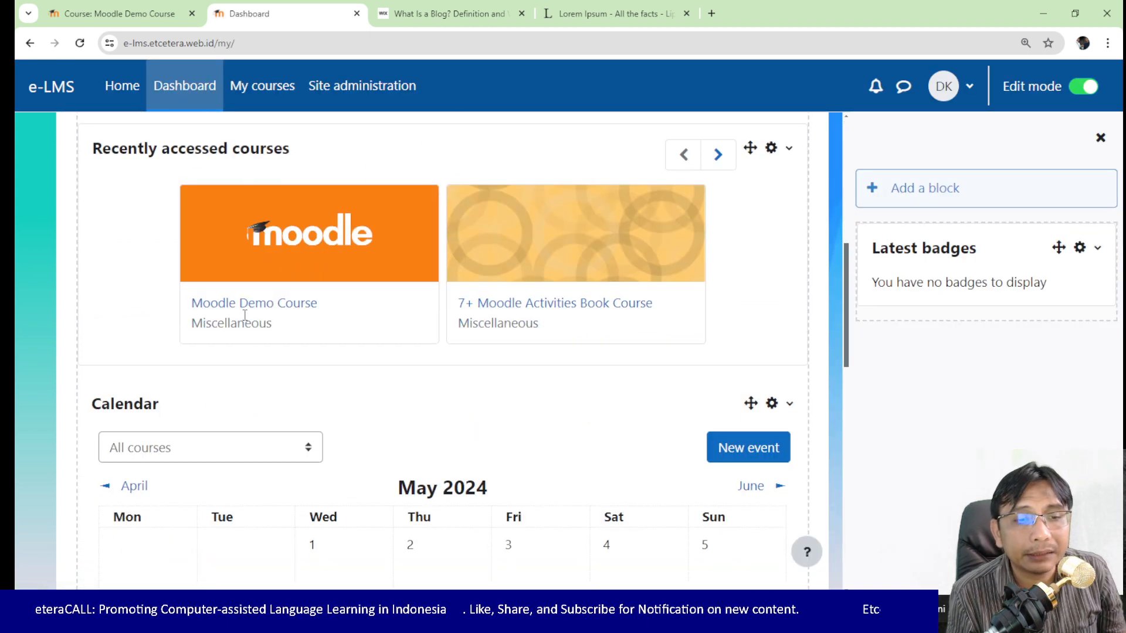
left_click(249, 309)
Step: Find the Blog menu block in the course and view all blog entries for this course
scroll(812, 357, "down", 5)
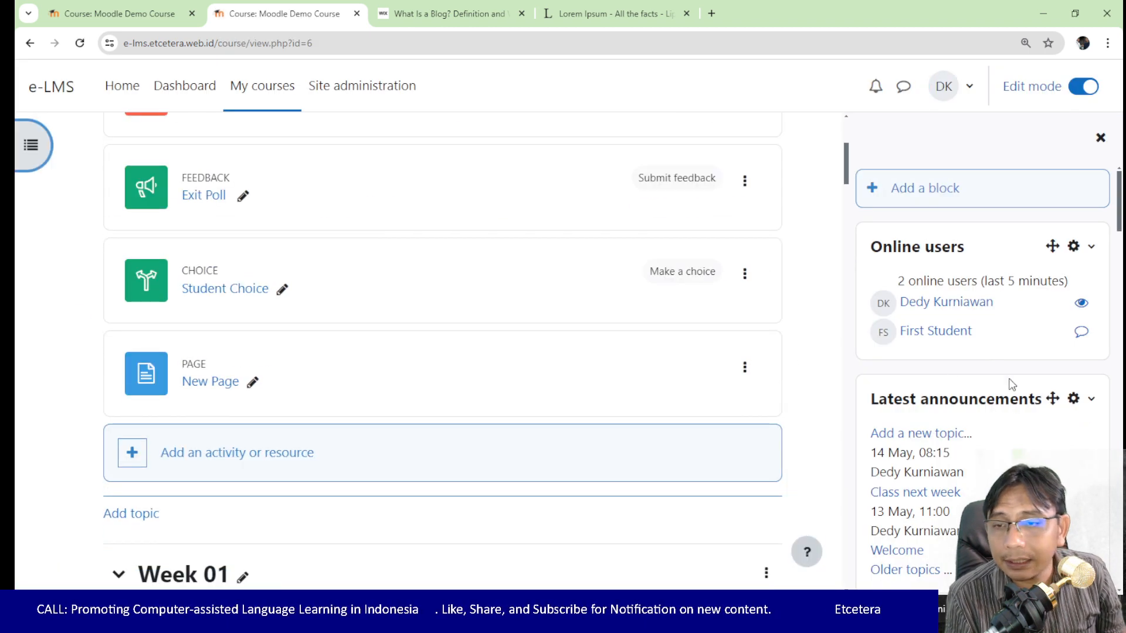
scroll(1009, 383, "down", 5)
scroll(1012, 384, "down", 15)
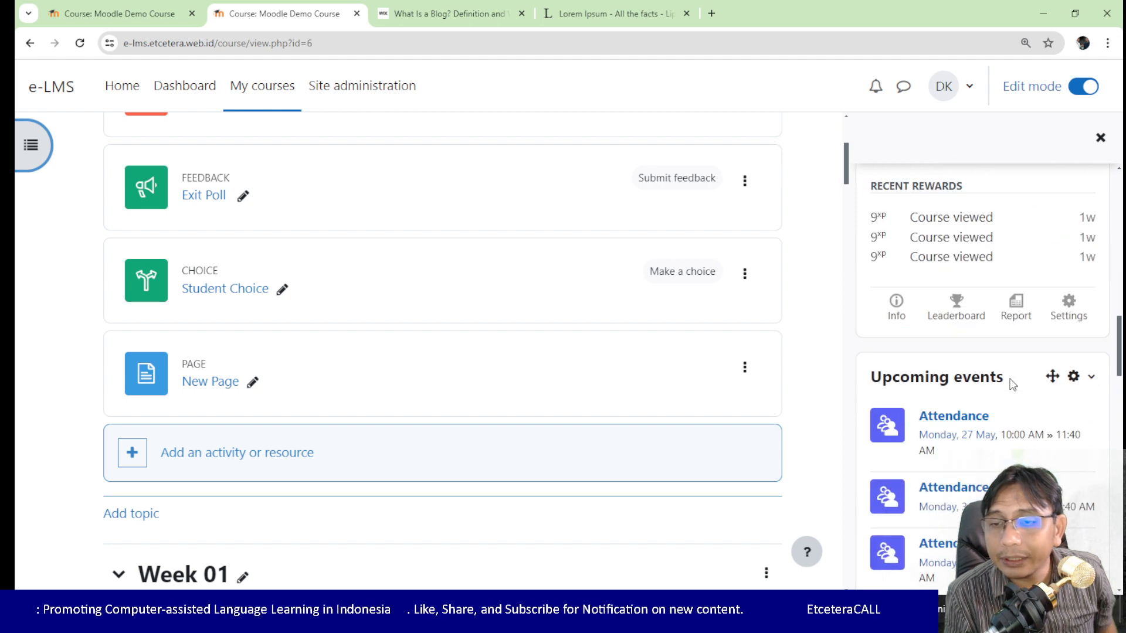
scroll(1013, 382, "up", 10)
scroll(1013, 382, "up", 9)
scroll(1013, 382, "down", 7)
scroll(1011, 374, "down", 4)
scroll(1011, 375, "up", 3)
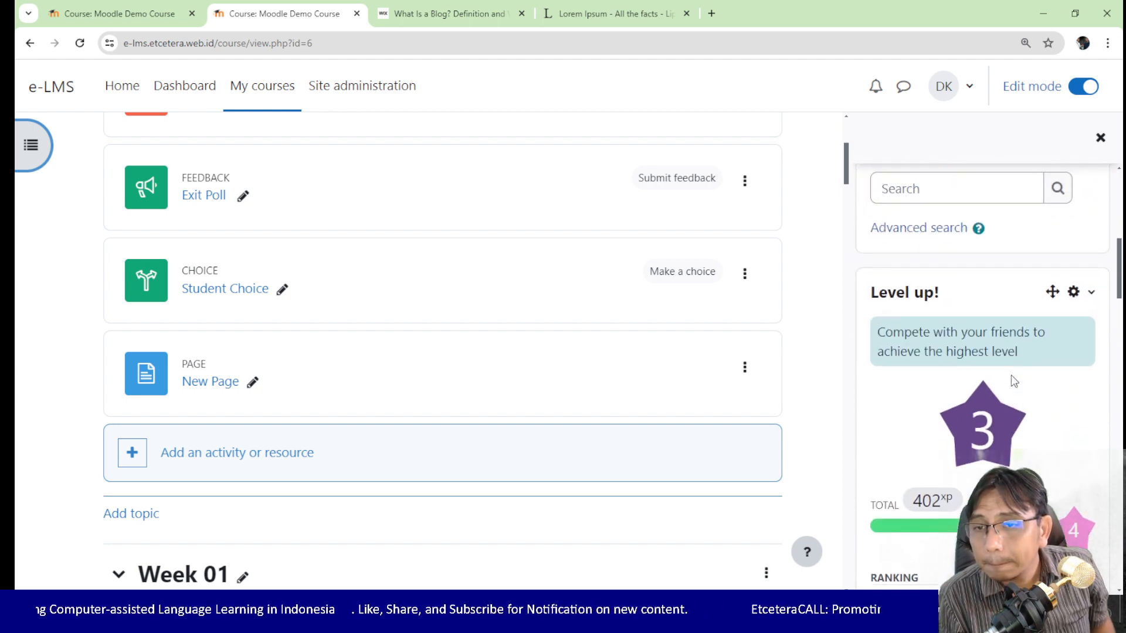
scroll(1011, 374, "down", 3)
scroll(1011, 382, "down", 10)
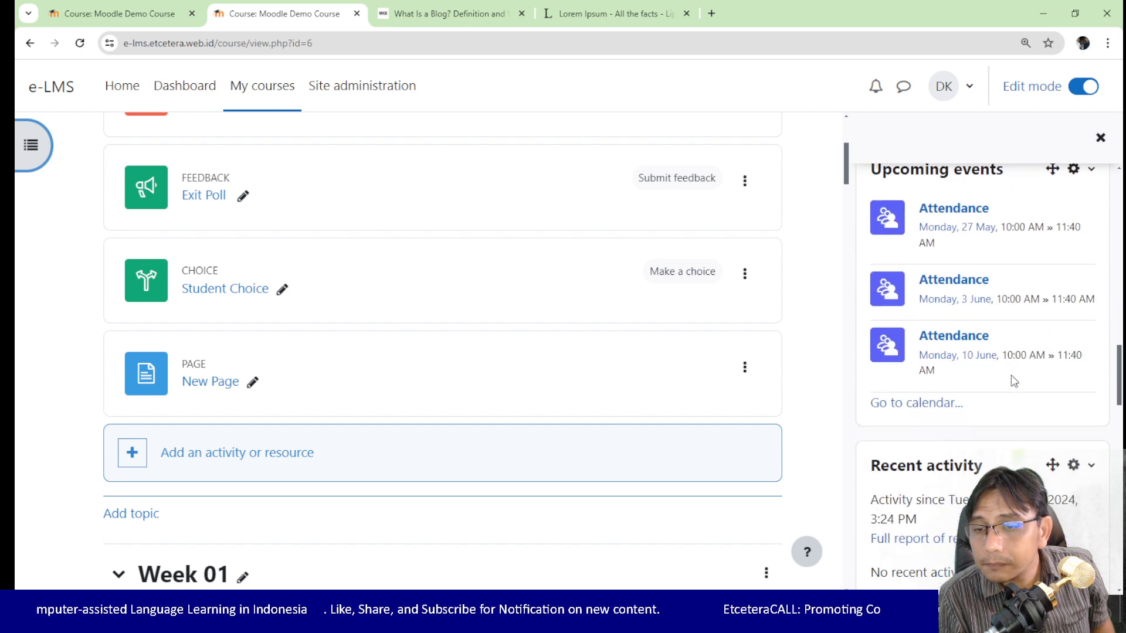
scroll(1013, 382, "up", 2)
scroll(1014, 381, "down", 4)
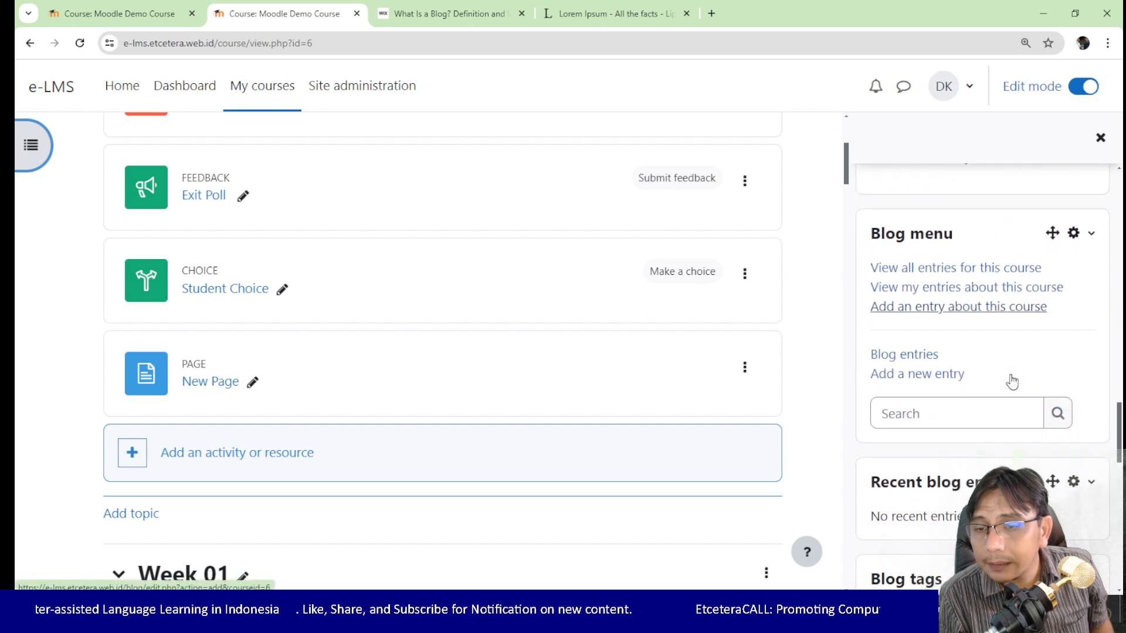
scroll(1013, 382, "up", 3)
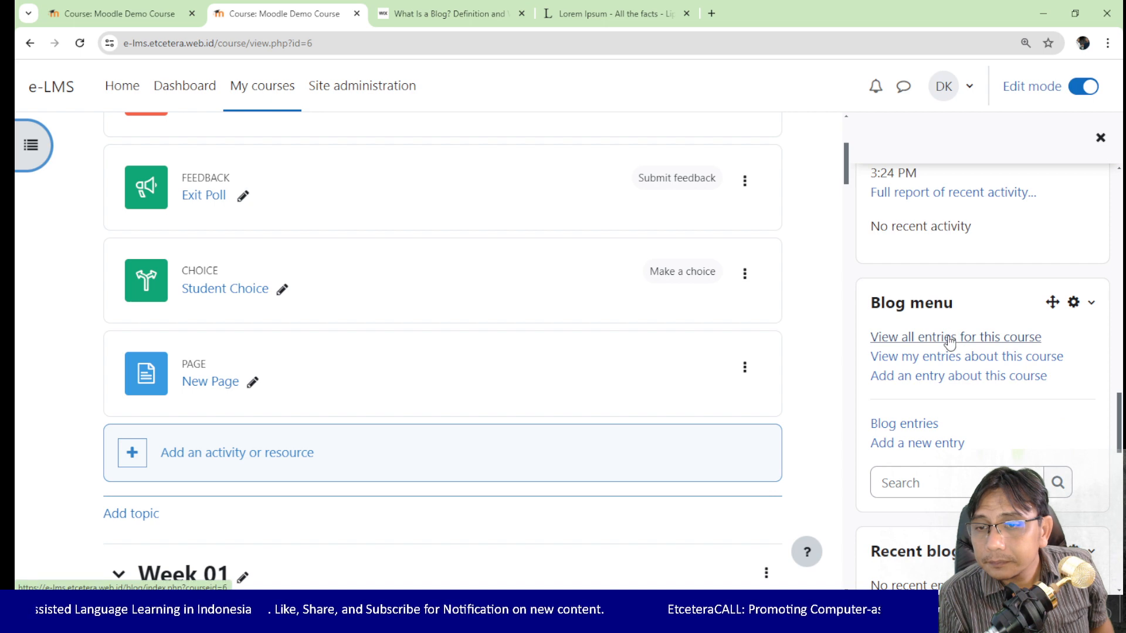
left_click(950, 338)
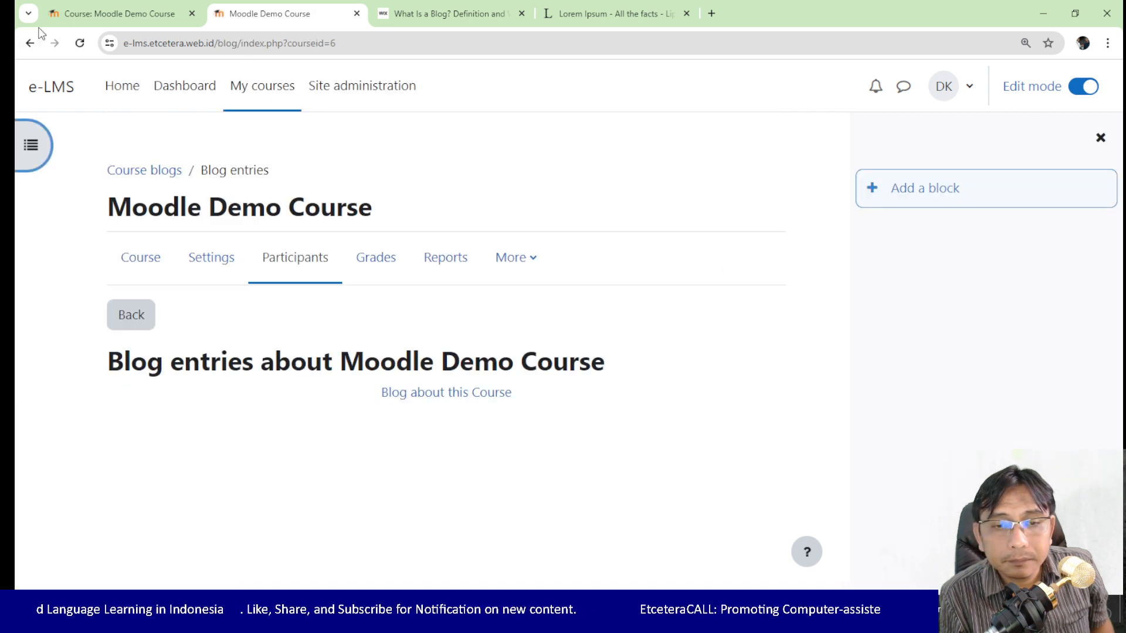
Step: Open the form for blogging about this course, review its fields, and return to the course's blog entries without saving
left_click(451, 397)
scroll(404, 326, "down", 3)
scroll(396, 322, "up", 3)
scroll(161, 246, "down", 10)
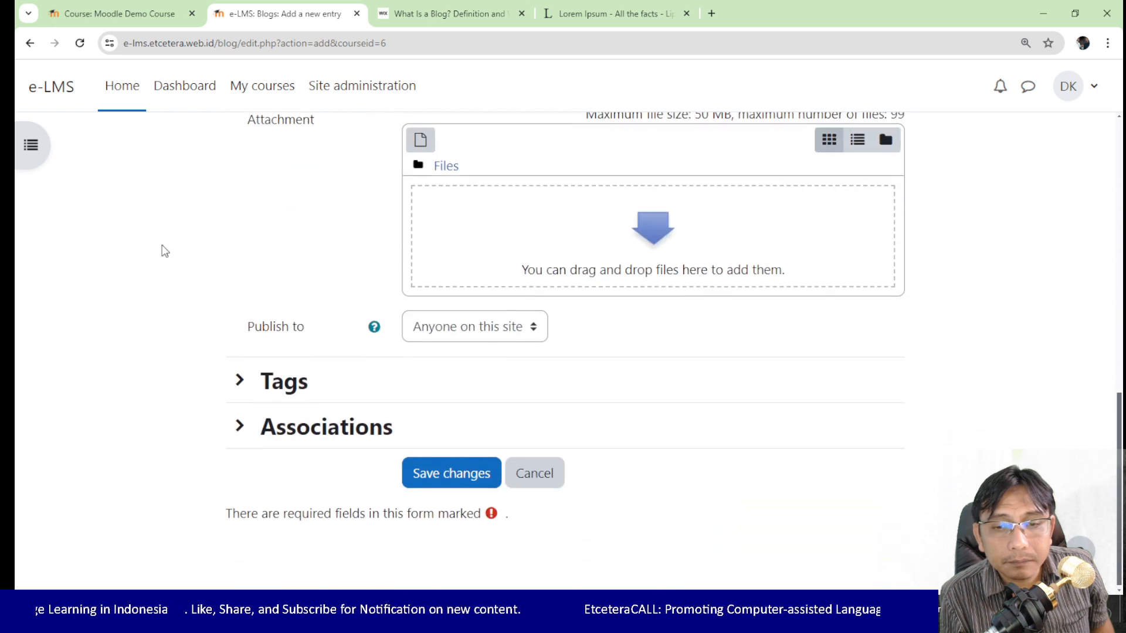
left_click(23, 44)
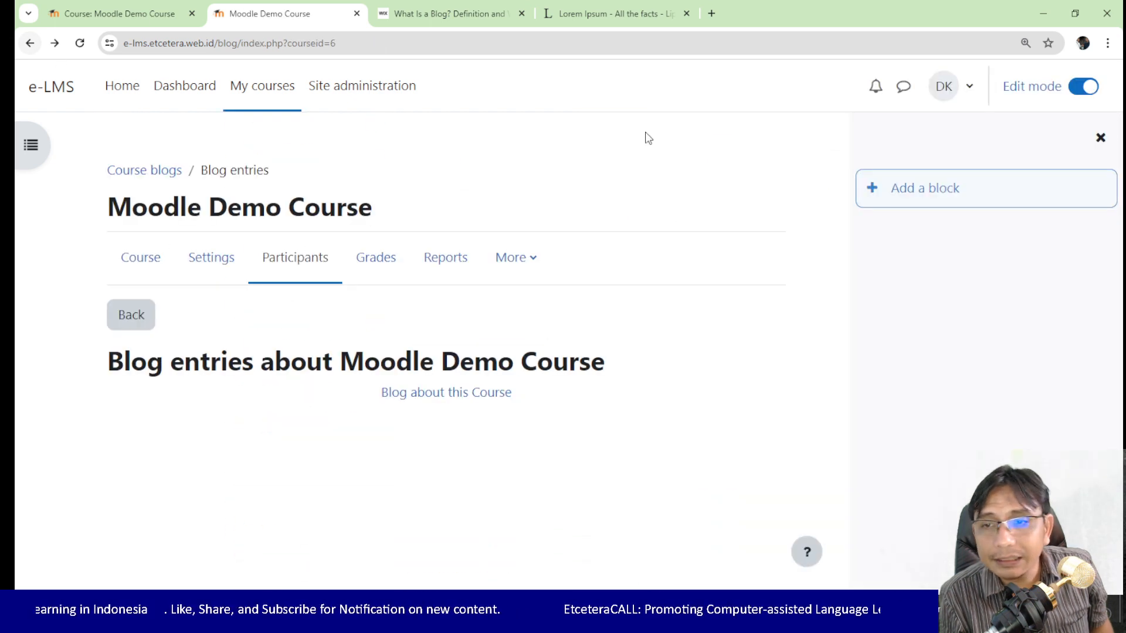
Step: Return to the course and view the teacher's own blog entries through the Blog menu block
left_click(26, 43)
scroll(1010, 273, "down", 10)
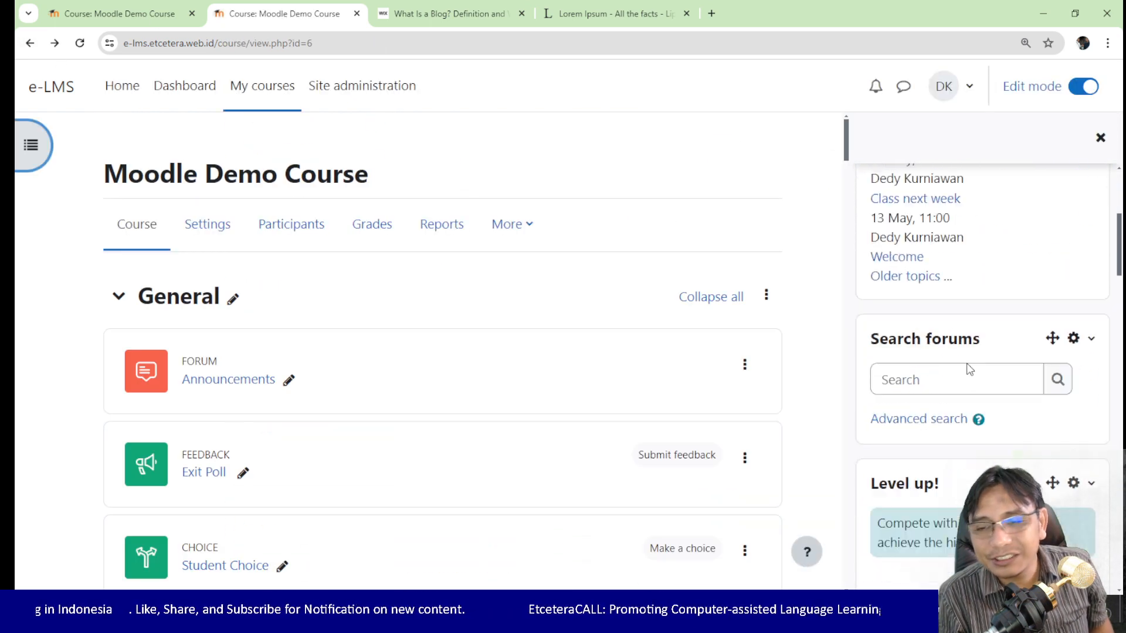
scroll(956, 352, "down", 10)
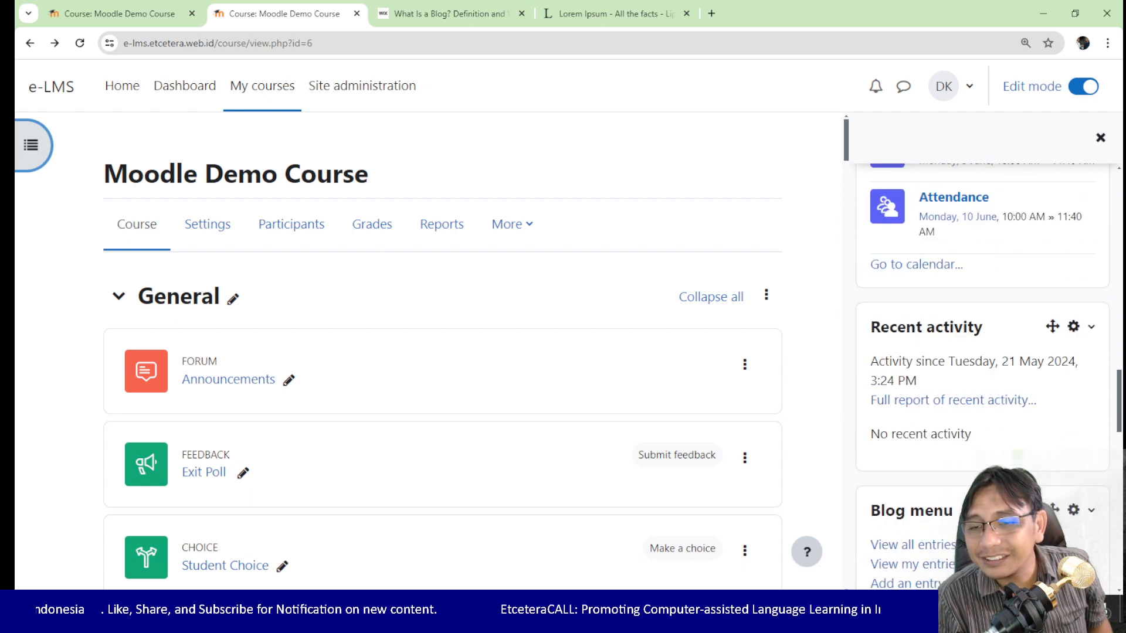
left_click(927, 356)
scroll(612, 410, "down", 4)
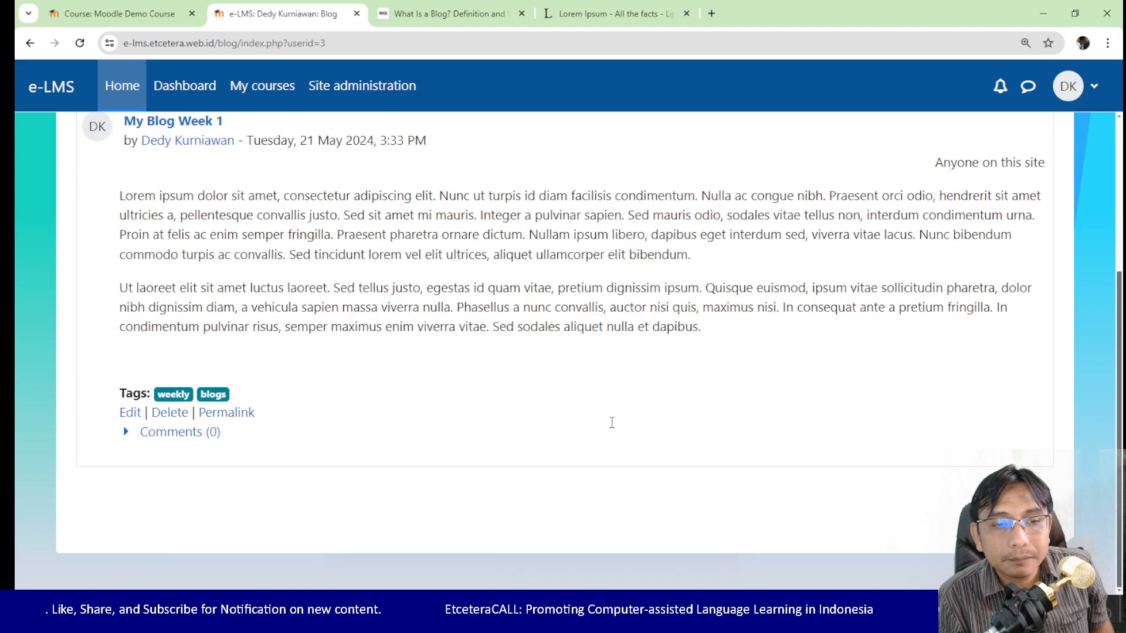
scroll(612, 422, "up", 4)
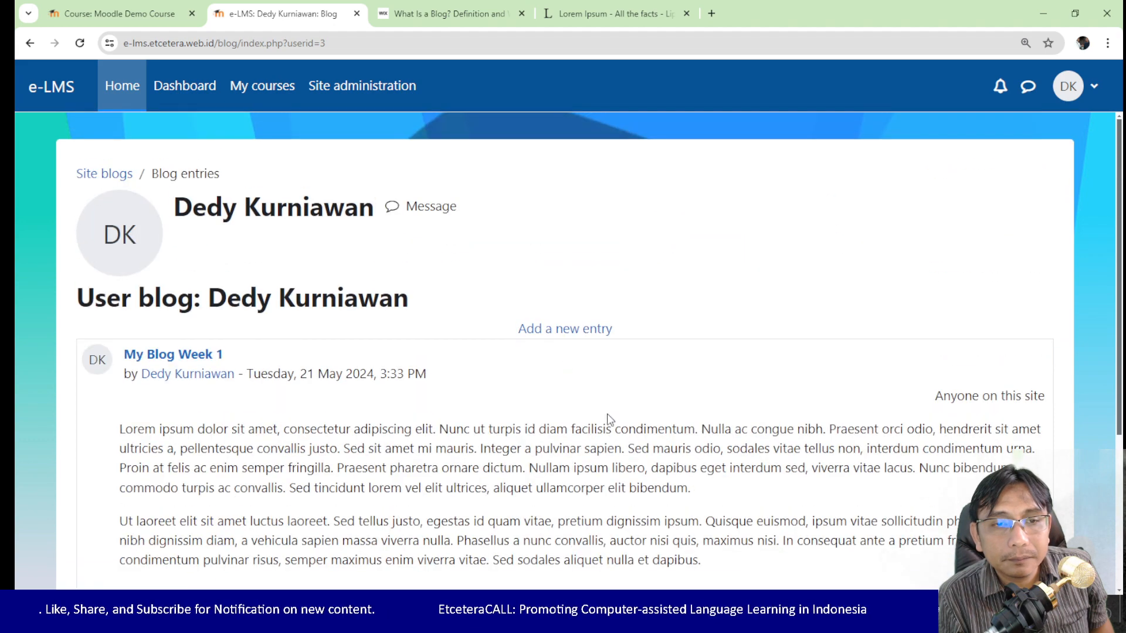
Step: Open Site blogs from the user blog page and look through the entries of all site users
left_click(124, 181)
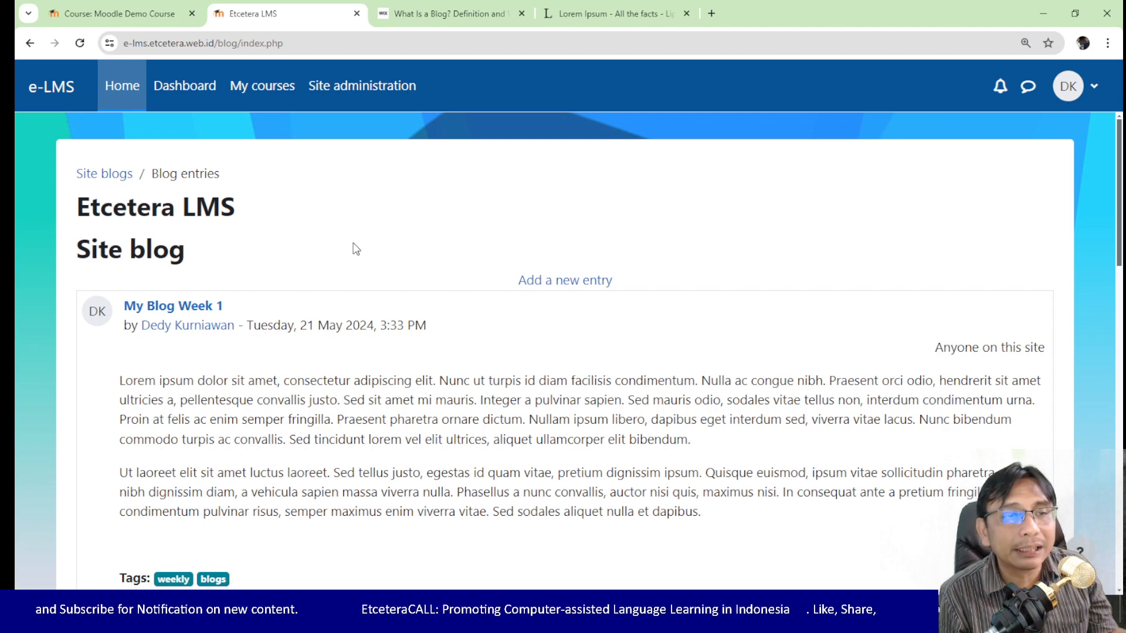
scroll(356, 250, "down", 15)
scroll(356, 249, "up", 5)
scroll(356, 249, "up", 10)
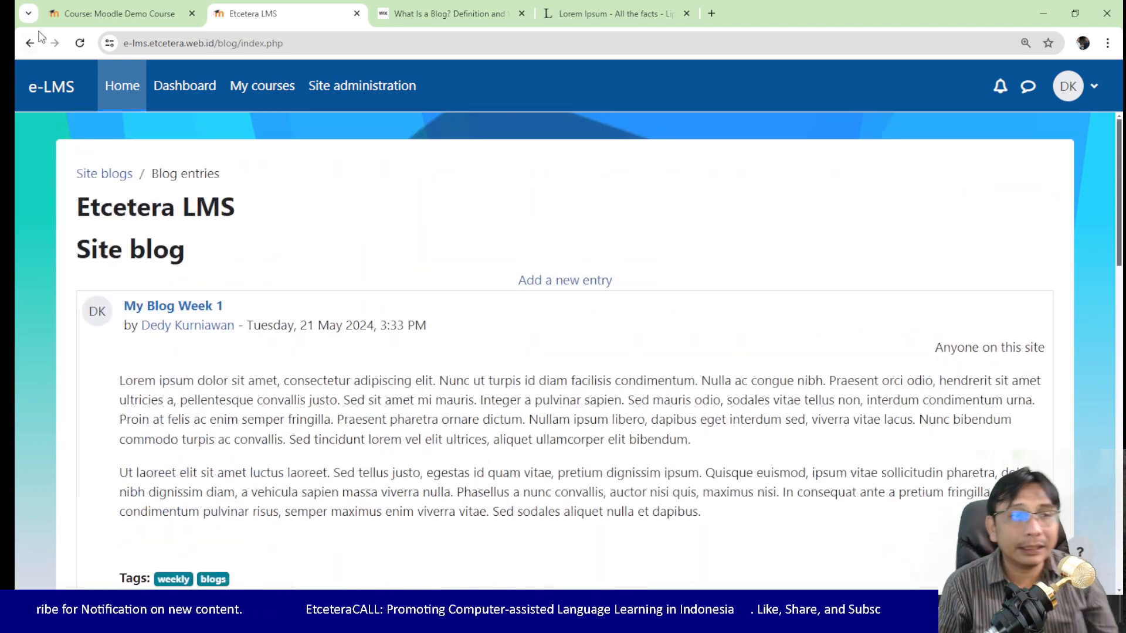
Step: Go back to the teacher's user blog, reopen Site blogs, and check the teacher and student entries again
left_click(30, 43)
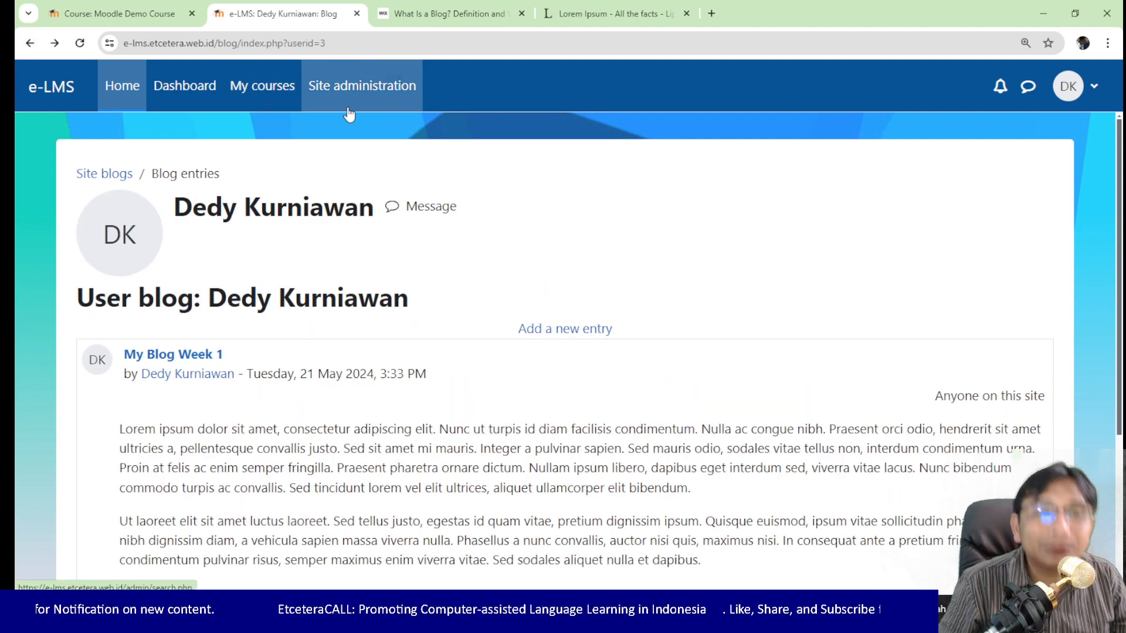
left_click(113, 176)
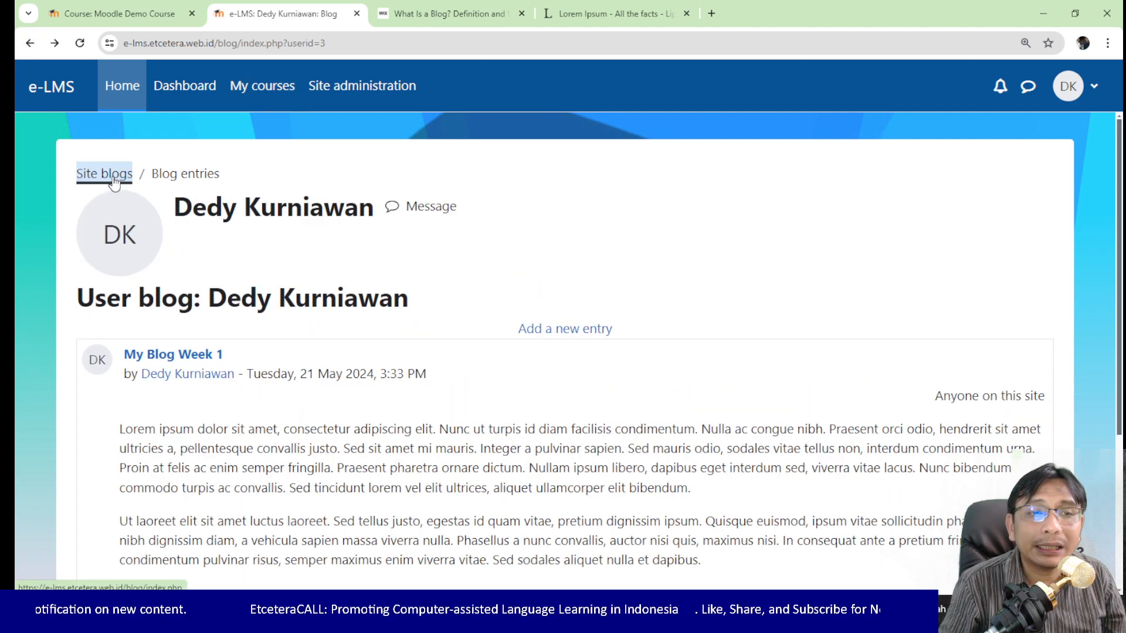
scroll(625, 213, "down", 6)
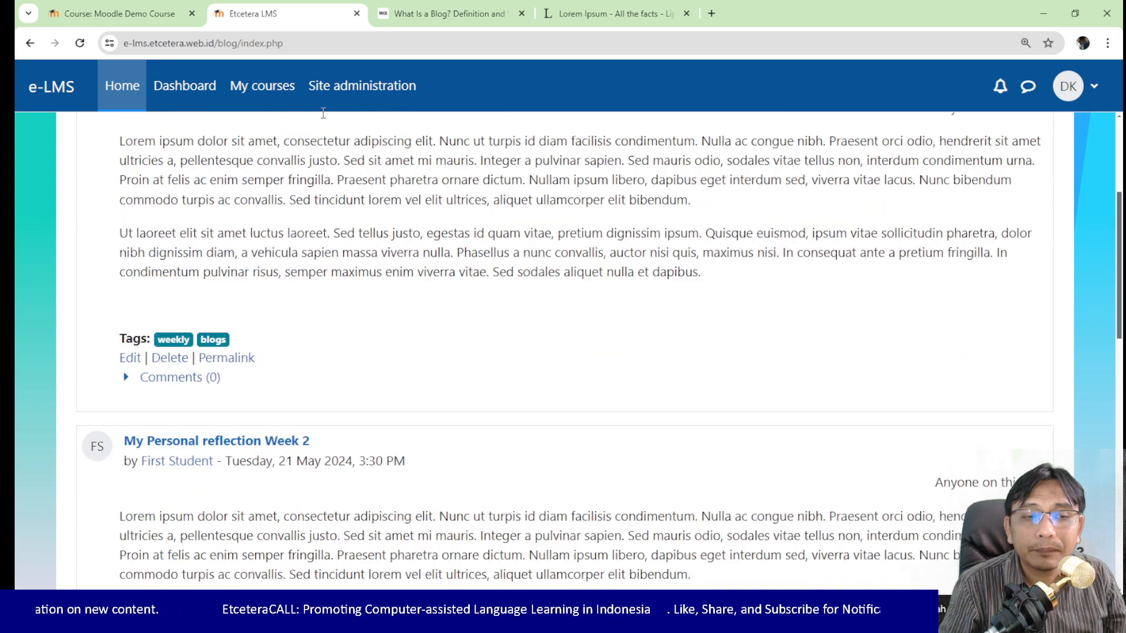
scroll(427, 138, "up", 6)
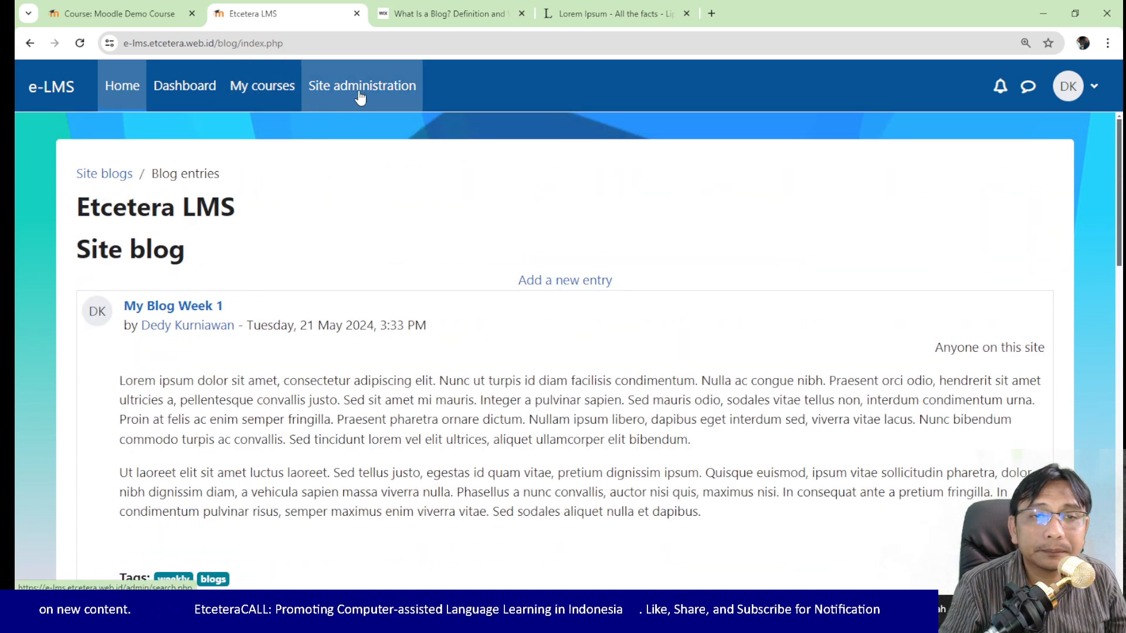
Step: Open Moodle Demo Course from the My courses overview
left_click(255, 99)
scroll(269, 188, "down", 5)
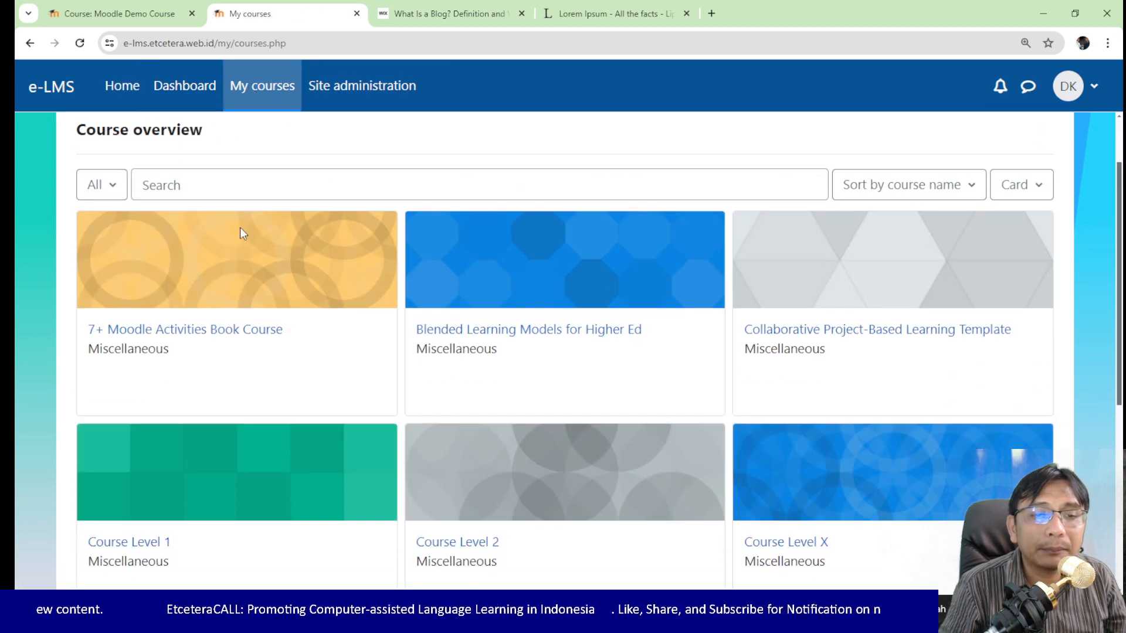
scroll(829, 352, "down", 3)
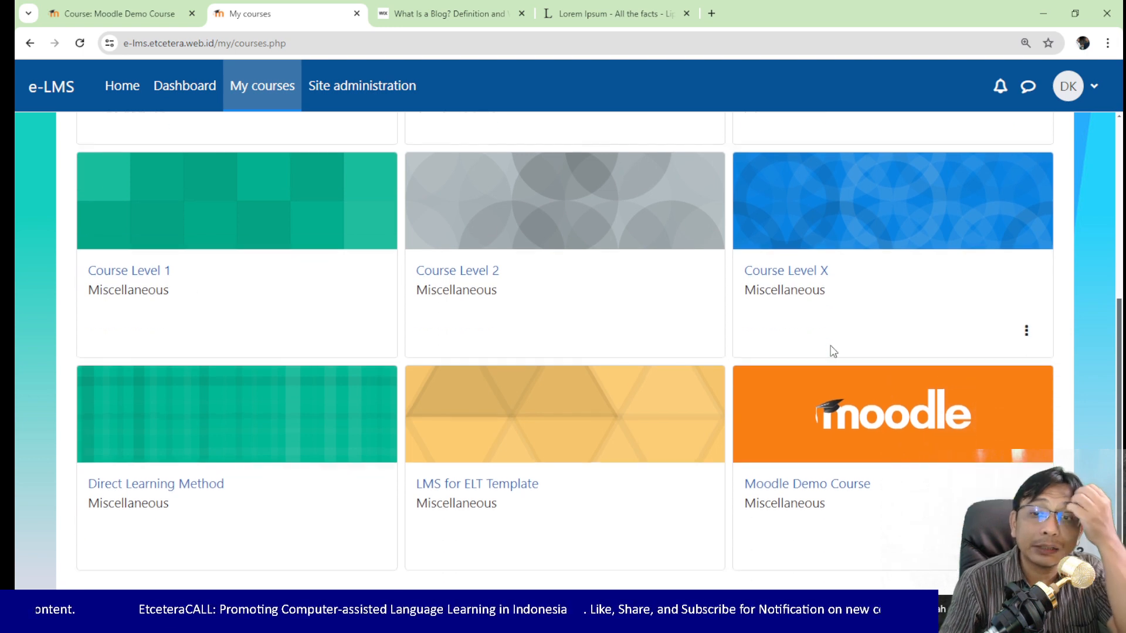
left_click(812, 399)
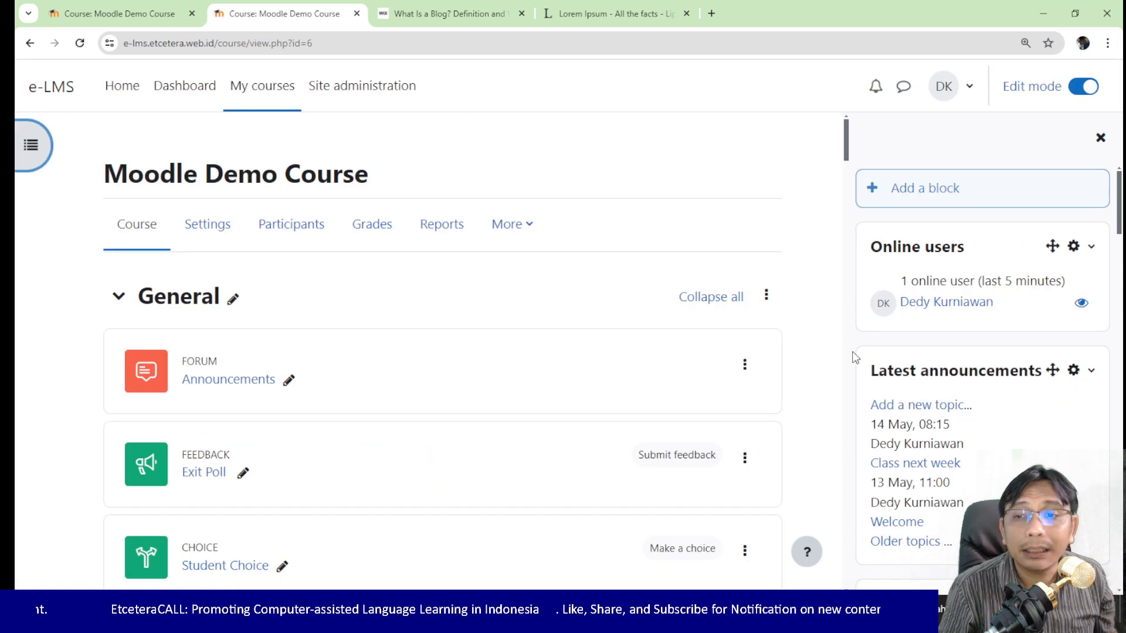
Step: Look over the Blog menu, Recent blog entries and Blog tags blocks in the course and turn off edit mode
scroll(855, 357, "down", 4)
scroll(688, 334, "down", 5)
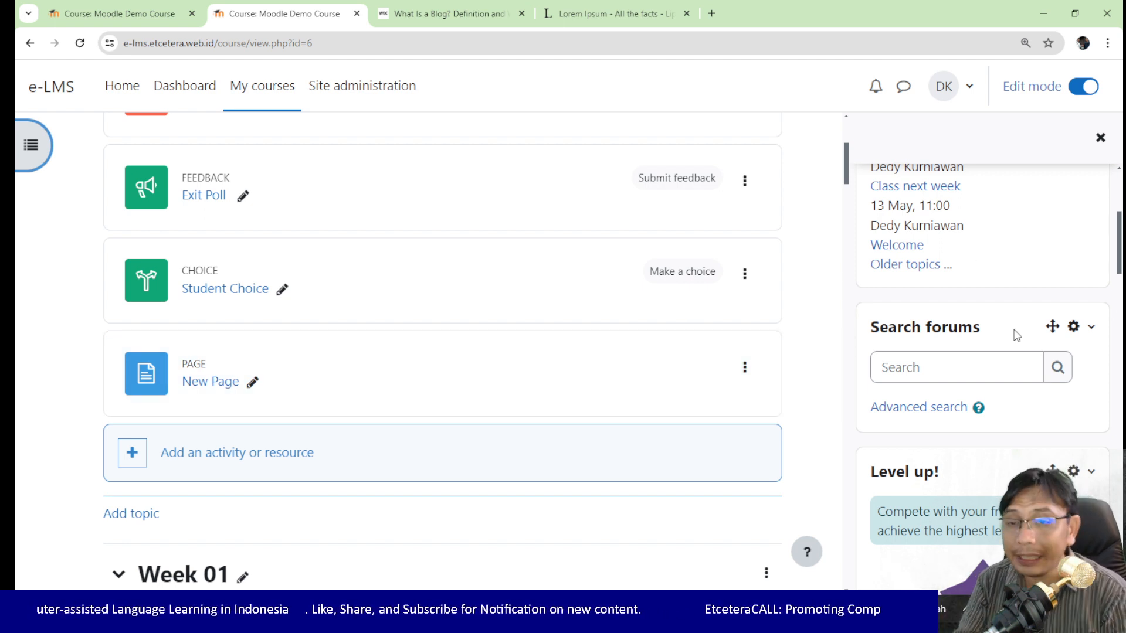
scroll(1051, 152, "down", 10)
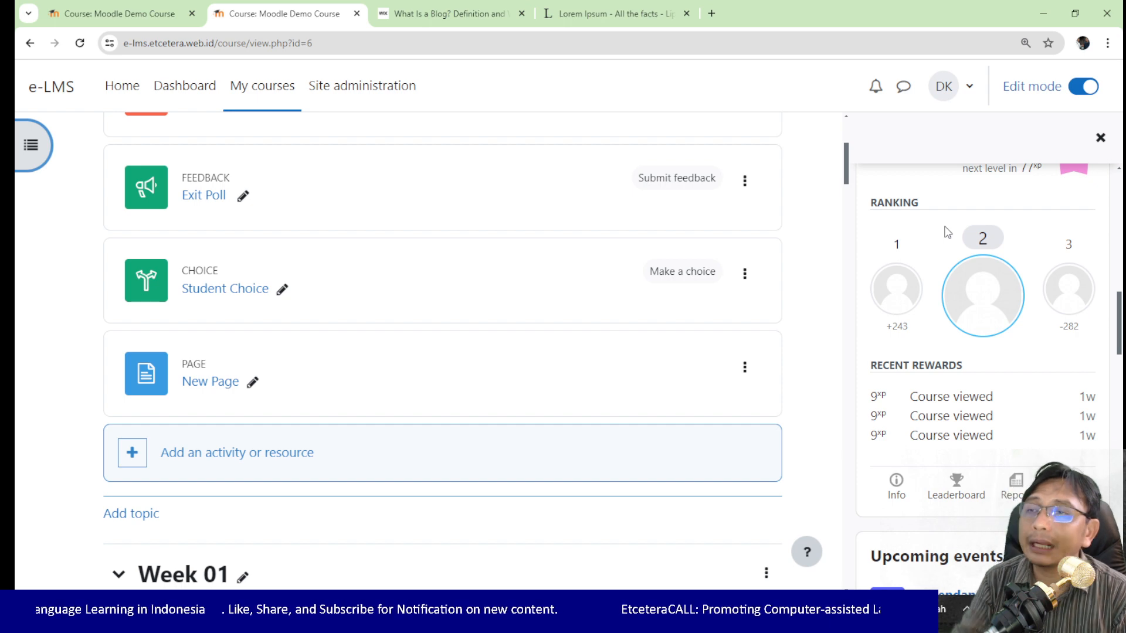
scroll(947, 232, "down", 10)
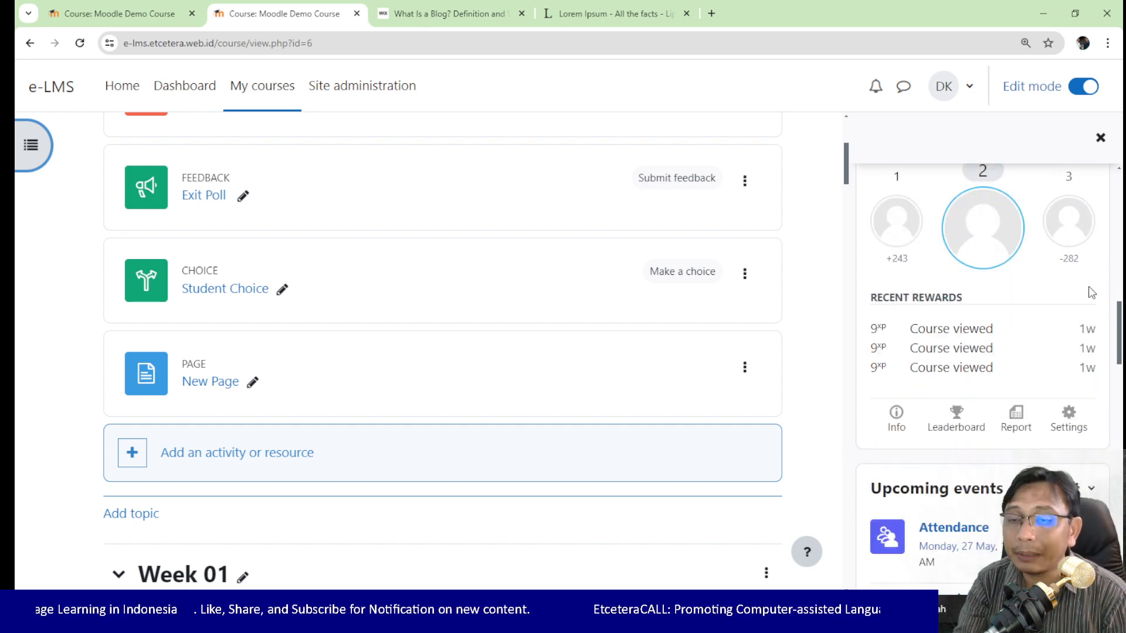
scroll(1026, 297, "up", 4)
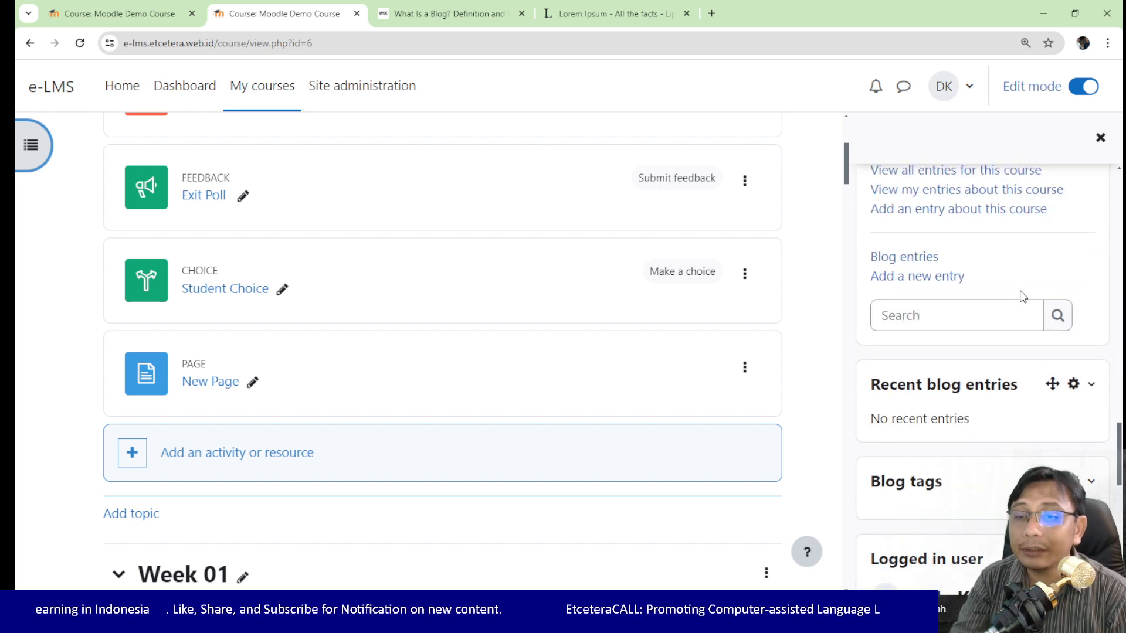
scroll(1034, 293, "down", 1)
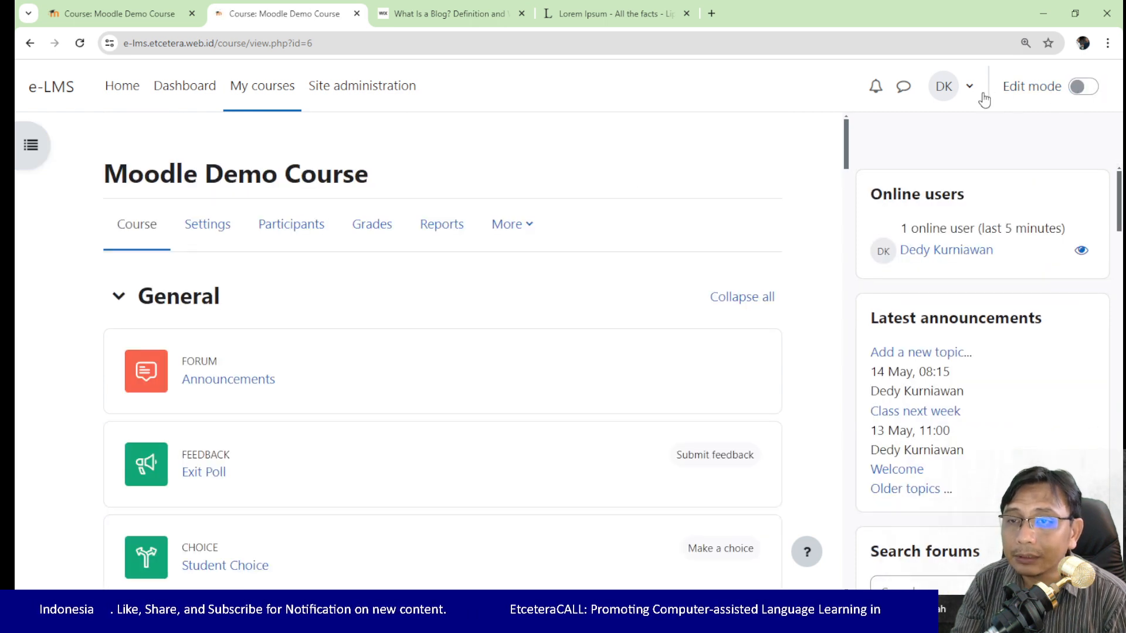
Step: Log out of the teacher account and log in as student2 with the account password
left_click(975, 91)
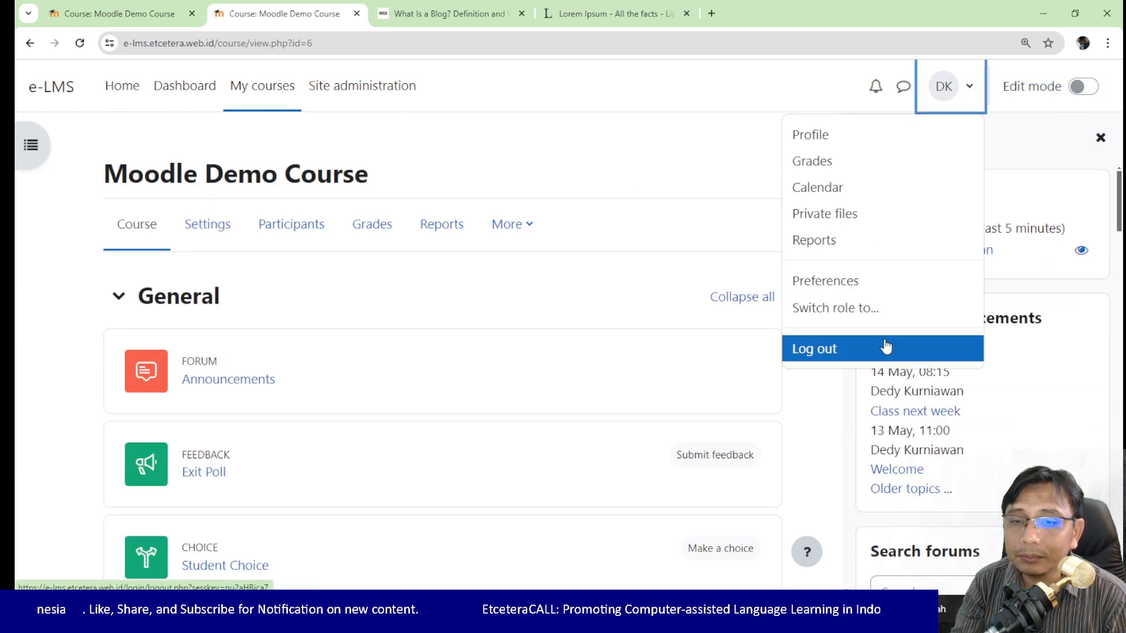
left_click(885, 347)
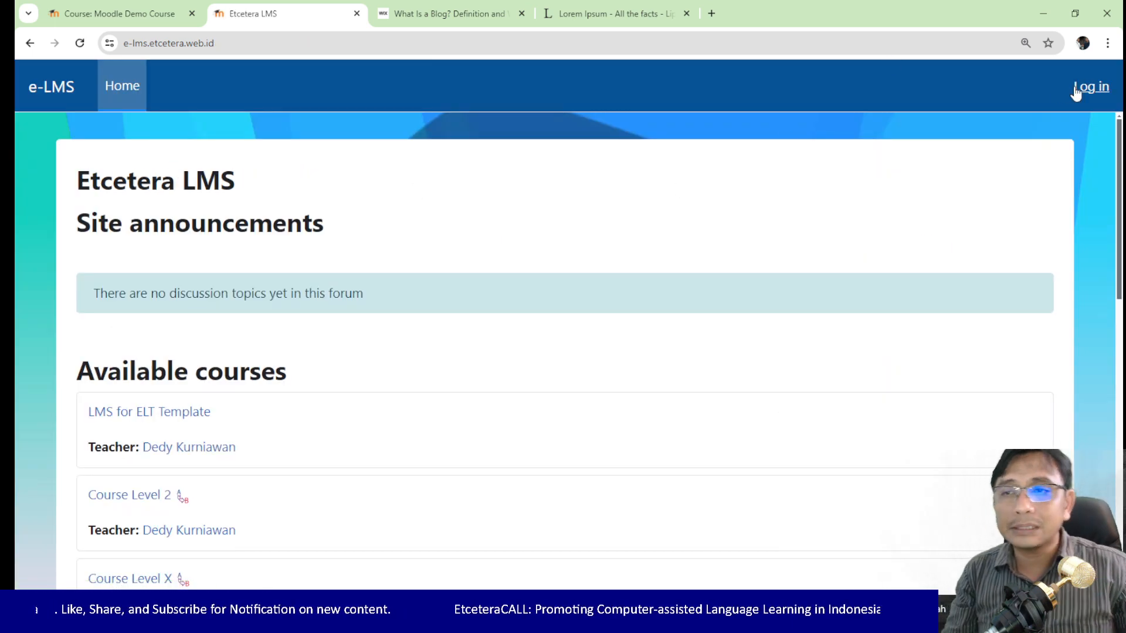
left_click(1076, 90)
left_click(537, 253)
type("s")
key("BackSpace")
type("studen")
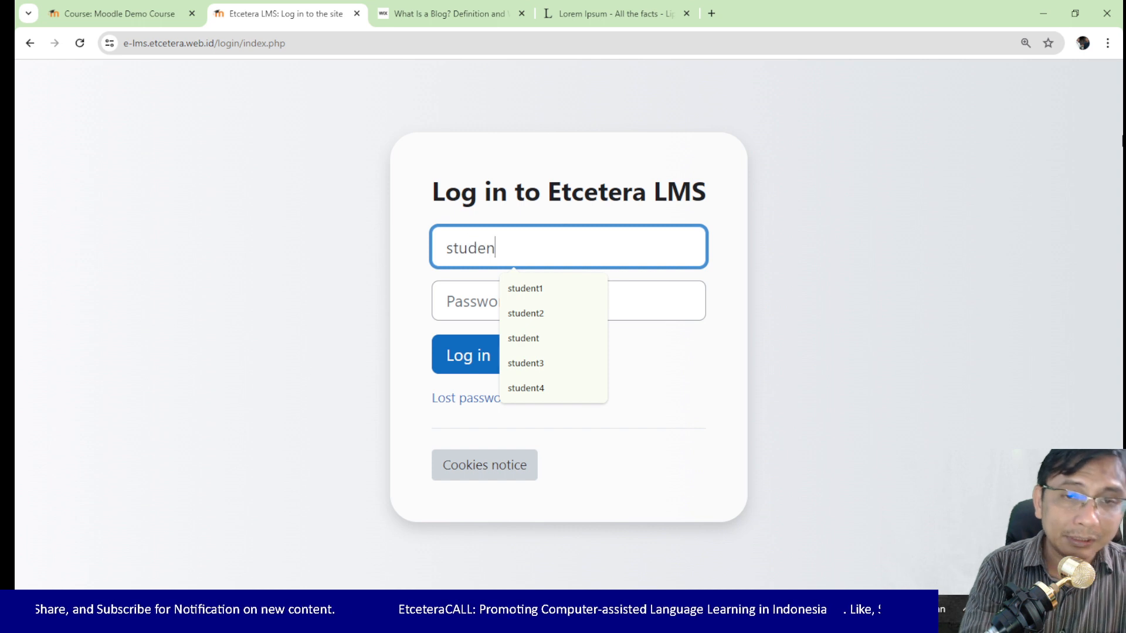
type("t2")
key("Tab")
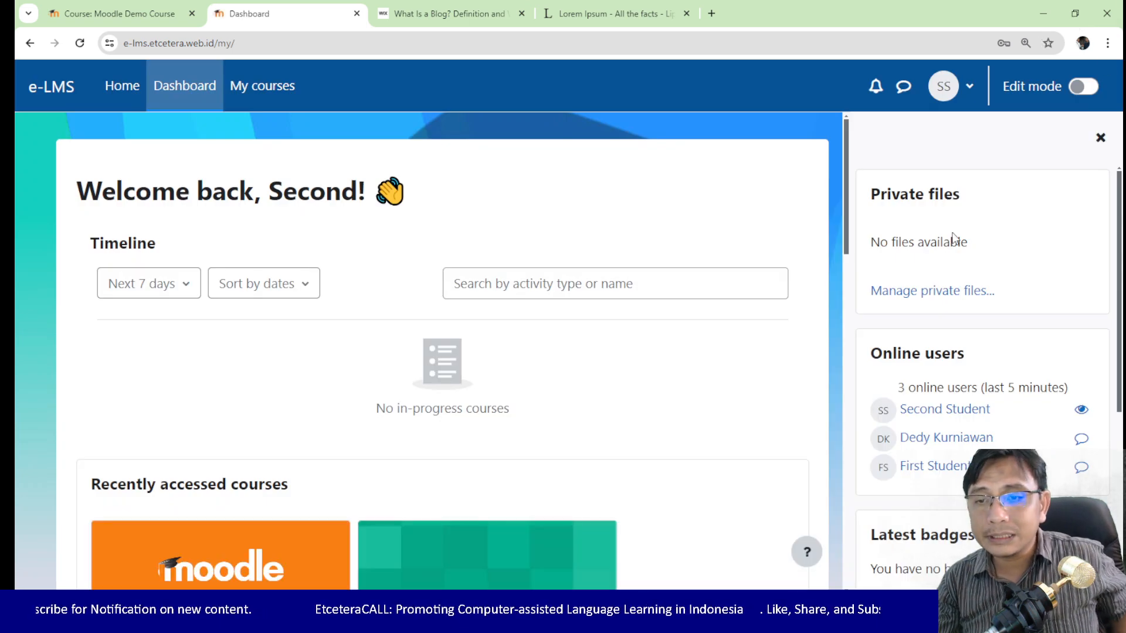
Step: Open Moodle Demo Course from the student's recently accessed courses on the dashboard
scroll(342, 275, "down", 5)
left_click(188, 363)
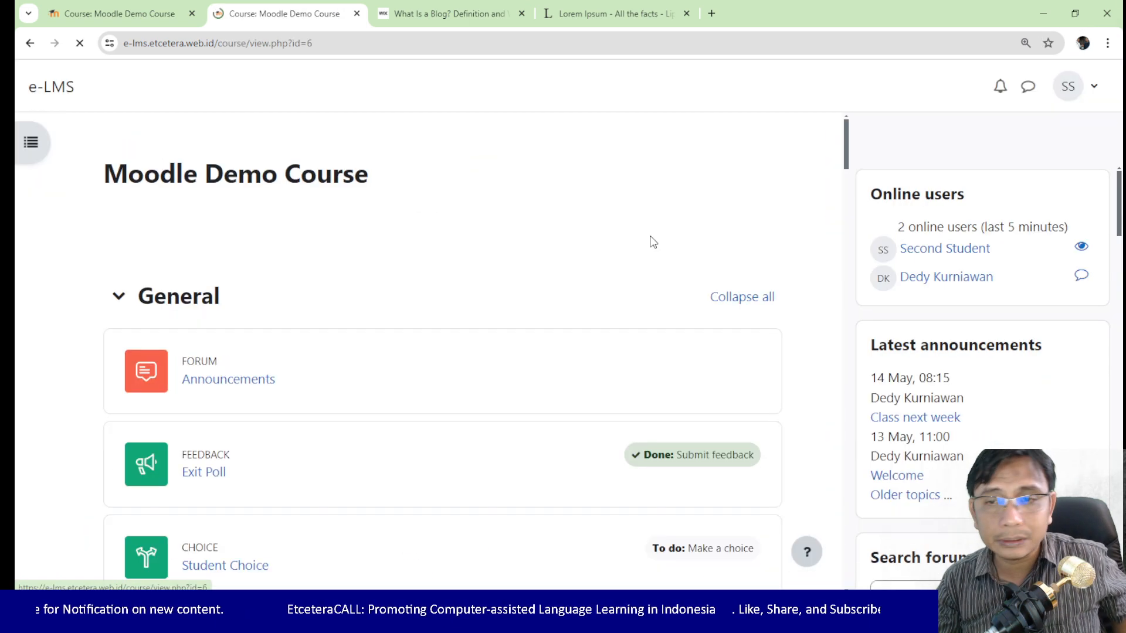
Step: Examine the Blog menu and Recent blog entries blocks in the student's view of Moodle Demo Course
scroll(916, 295, "down", 2)
left_click(762, 114)
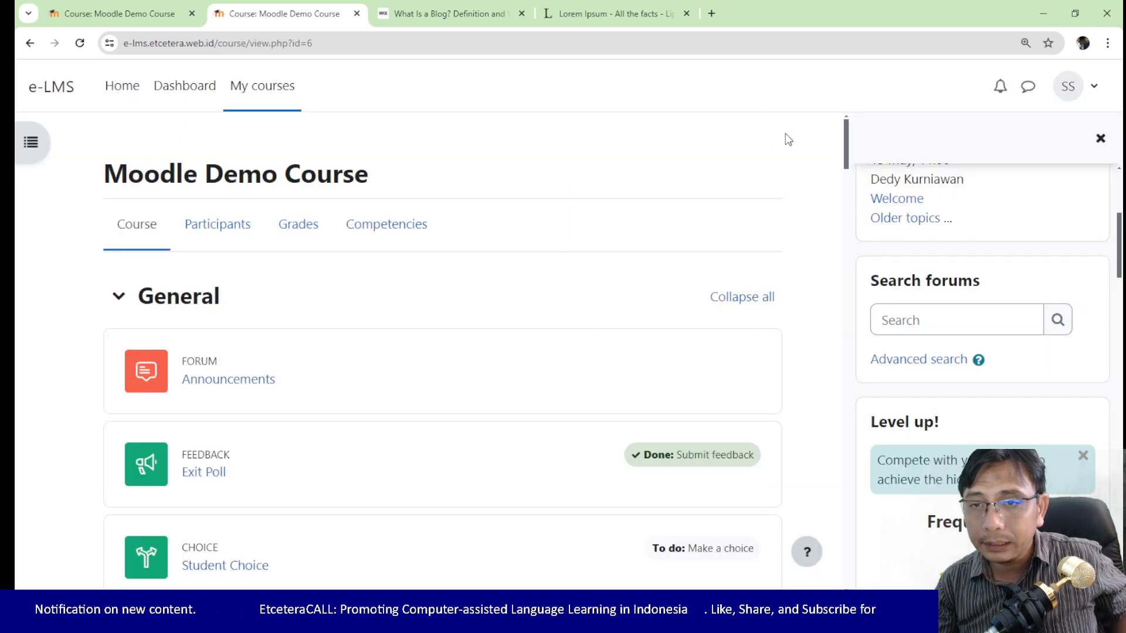
scroll(936, 283, "up", 2)
scroll(936, 283, "down", 5)
scroll(937, 288, "down", 3)
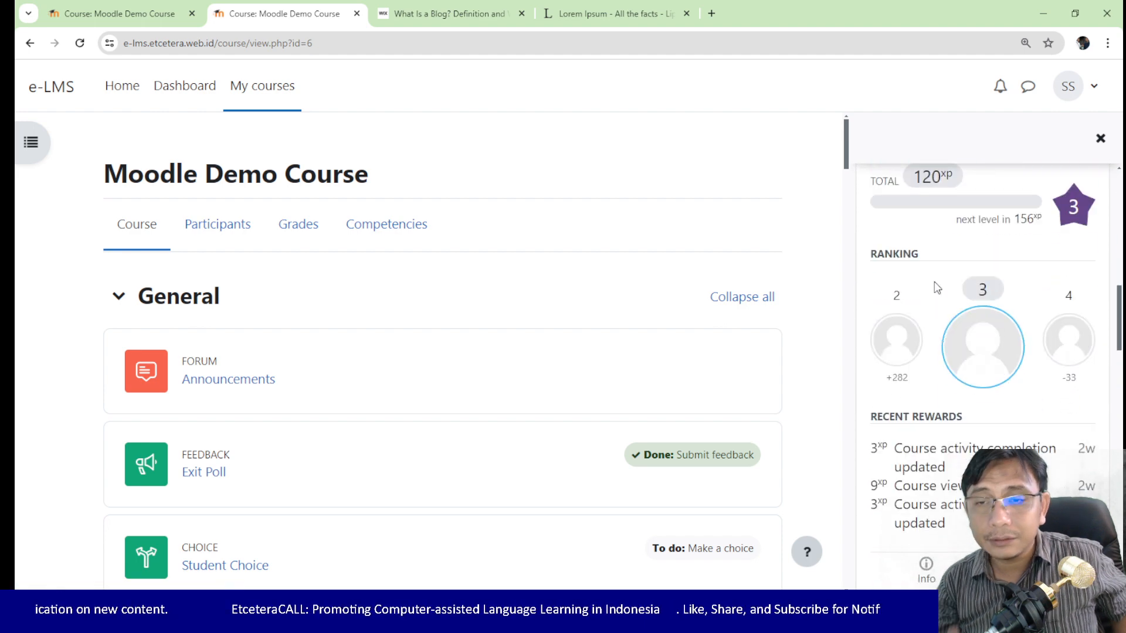
scroll(937, 214, "down", 12)
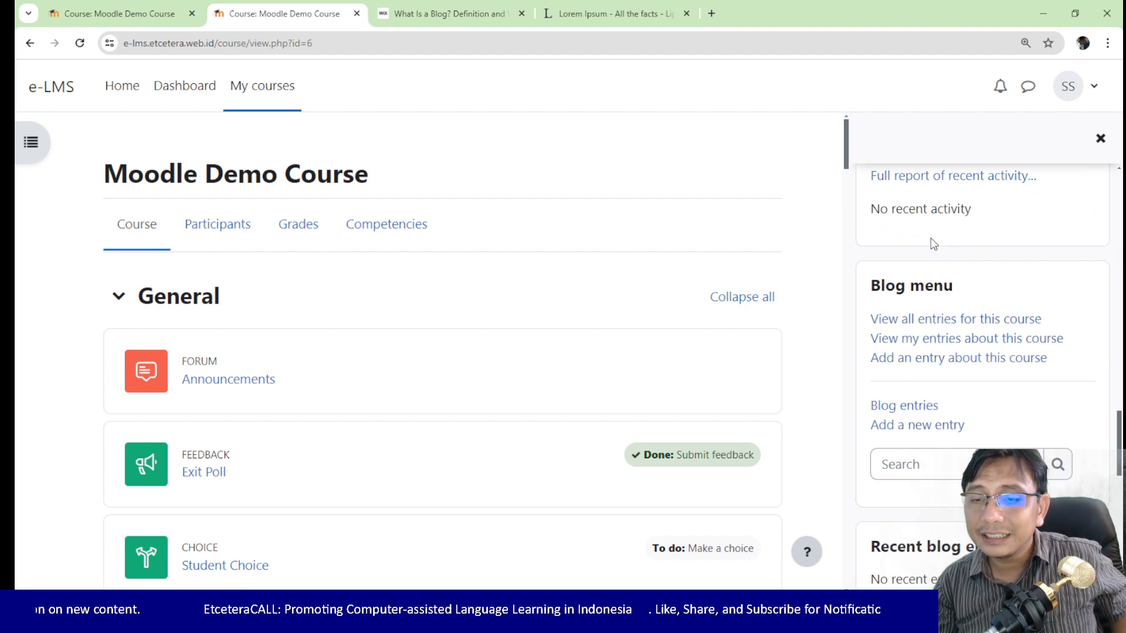
scroll(934, 243, "down", 3)
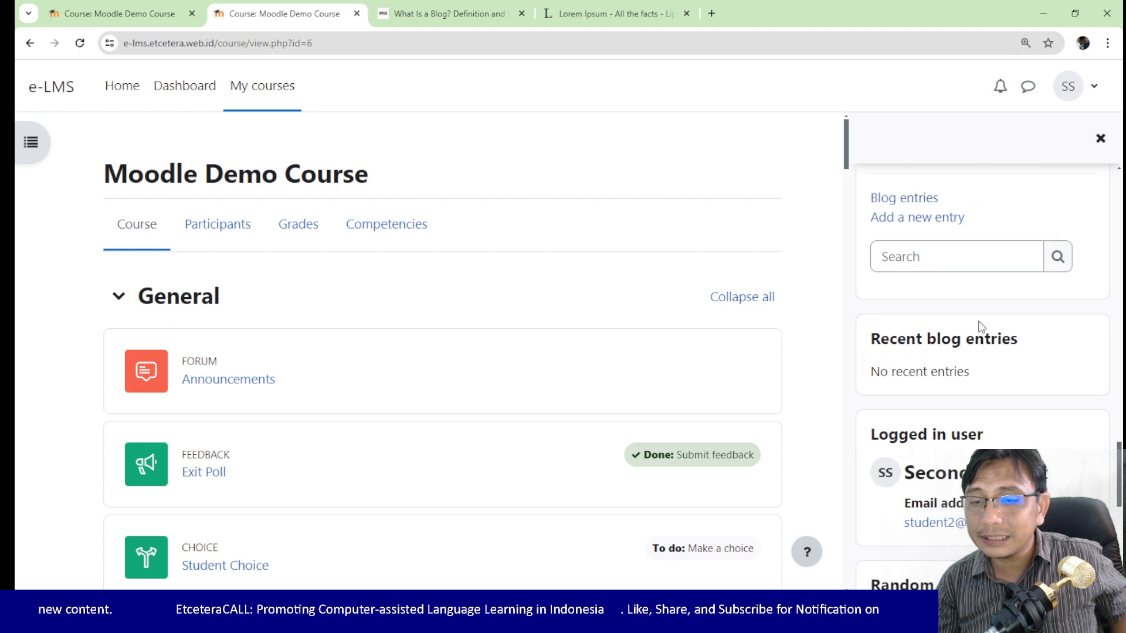
scroll(981, 327, "down", 2)
scroll(981, 323, "up", 4)
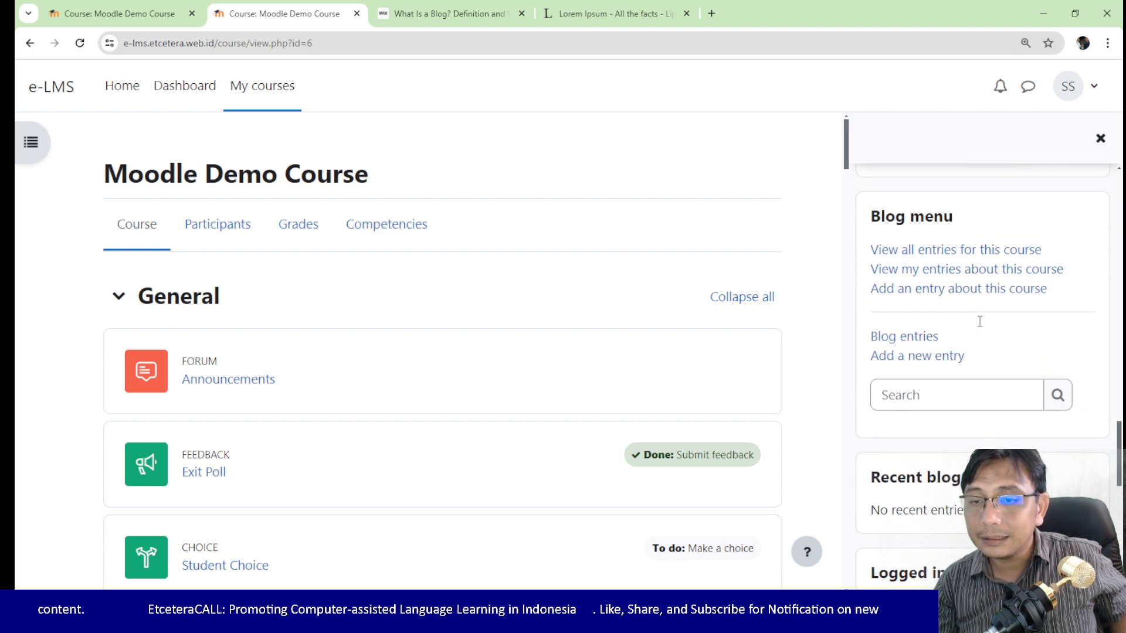
Step: View all blog entries for this course, check the Blog about this Course entry form and return to the entries page
left_click(956, 251)
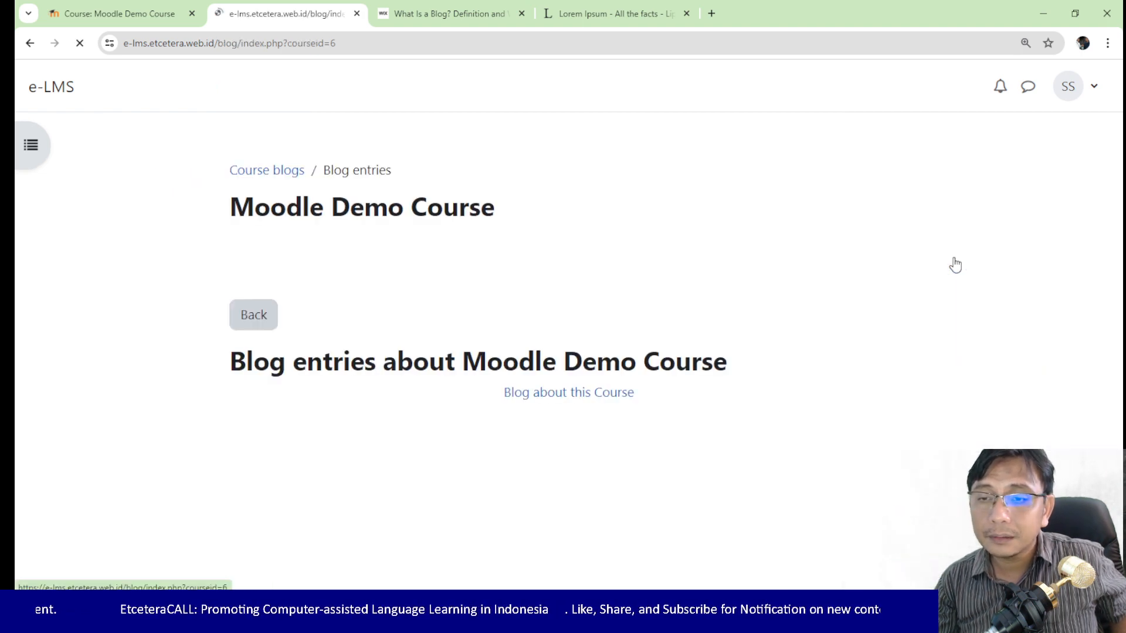
left_click(284, 176)
left_click(286, 177)
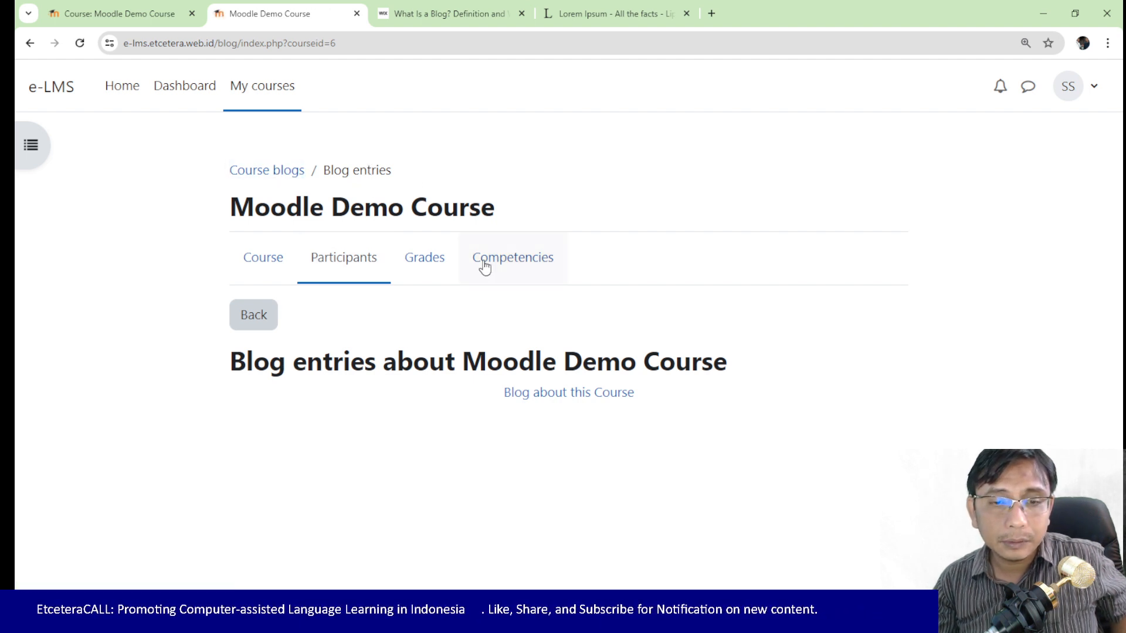
left_click(572, 400)
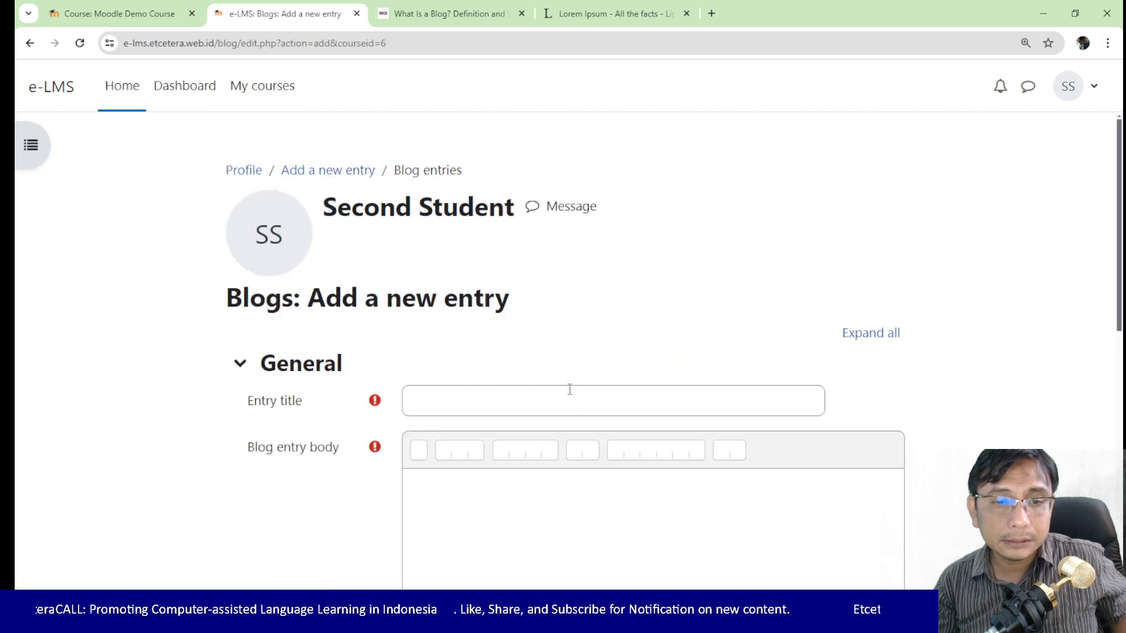
left_click(30, 43)
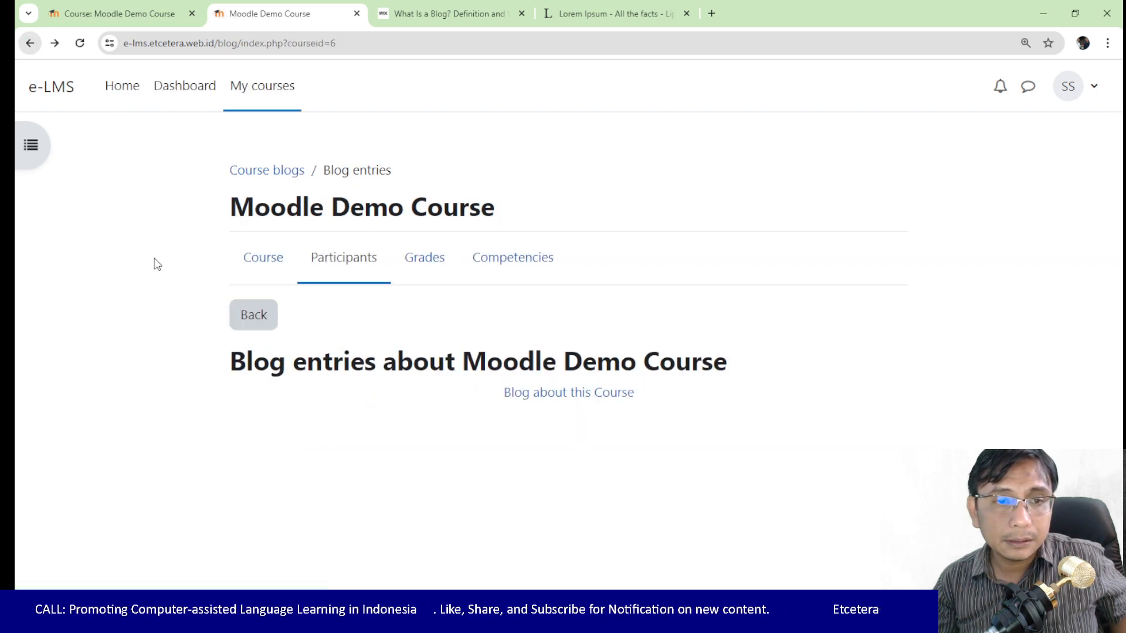
Step: Leave the course blog entries and return to the Moodle Demo Course page
left_click(254, 316)
scroll(938, 269, "down", 5)
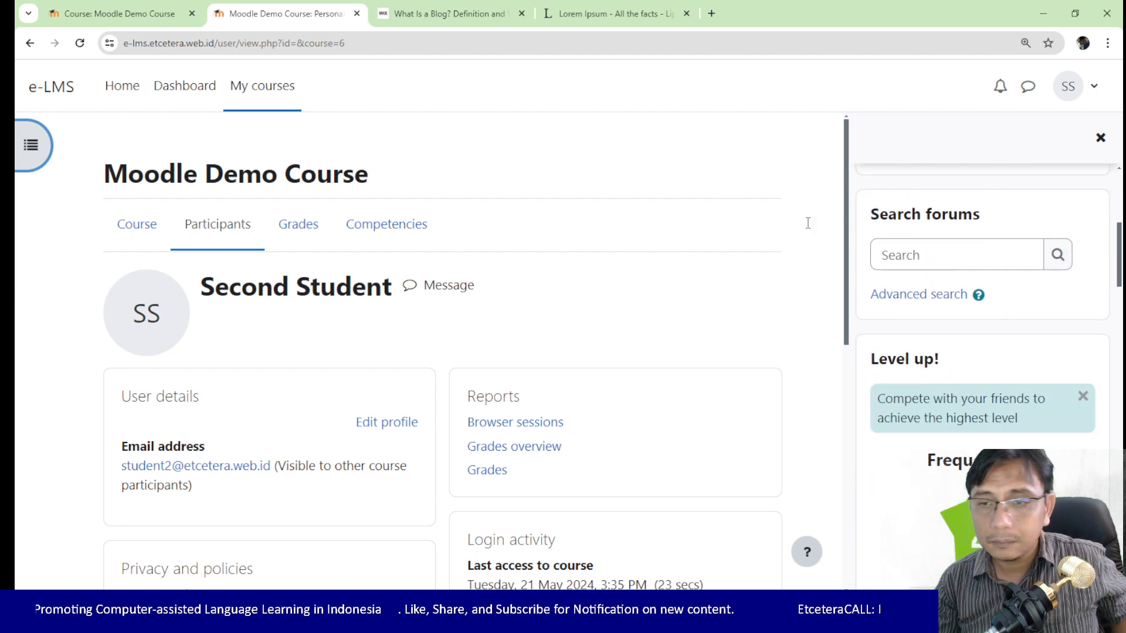
key("alt+Left")
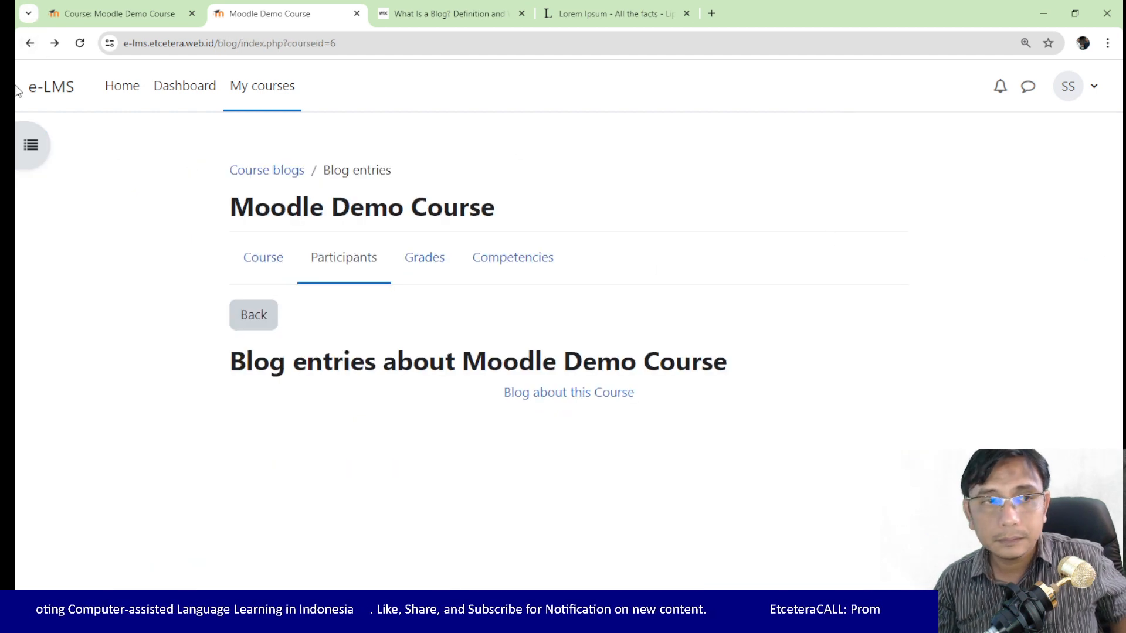
key("alt+Left")
Step: Check the site-wide Blog entries link in the Blog menu block and close the block drawer on the course page
scroll(801, 236, "down", 5)
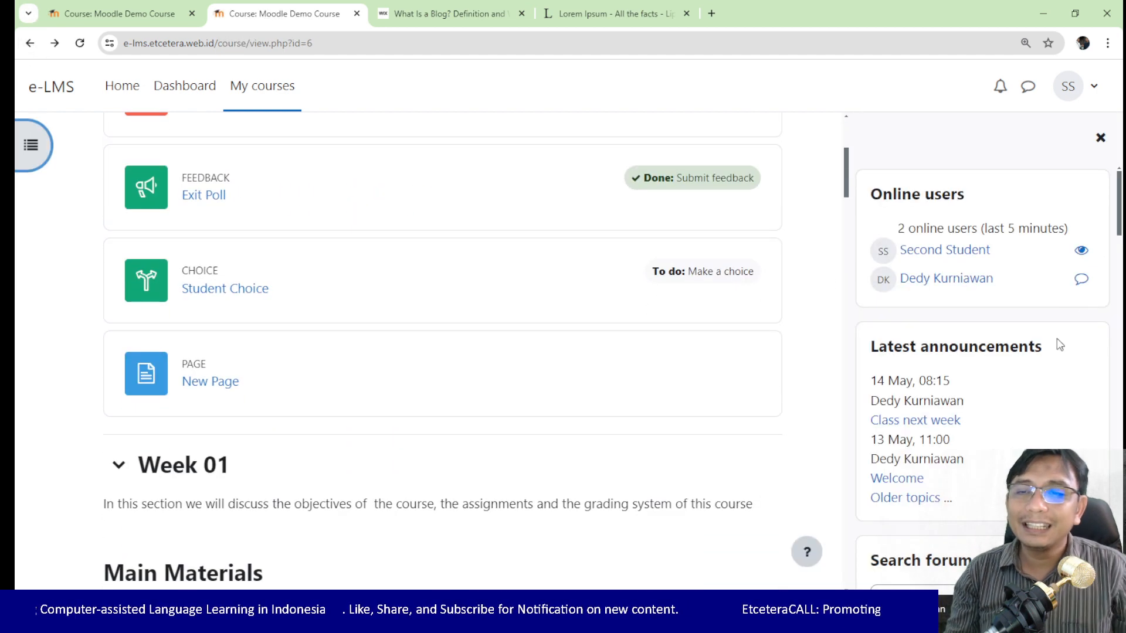
scroll(1028, 377, "down", 10)
scroll(1025, 382, "down", 10)
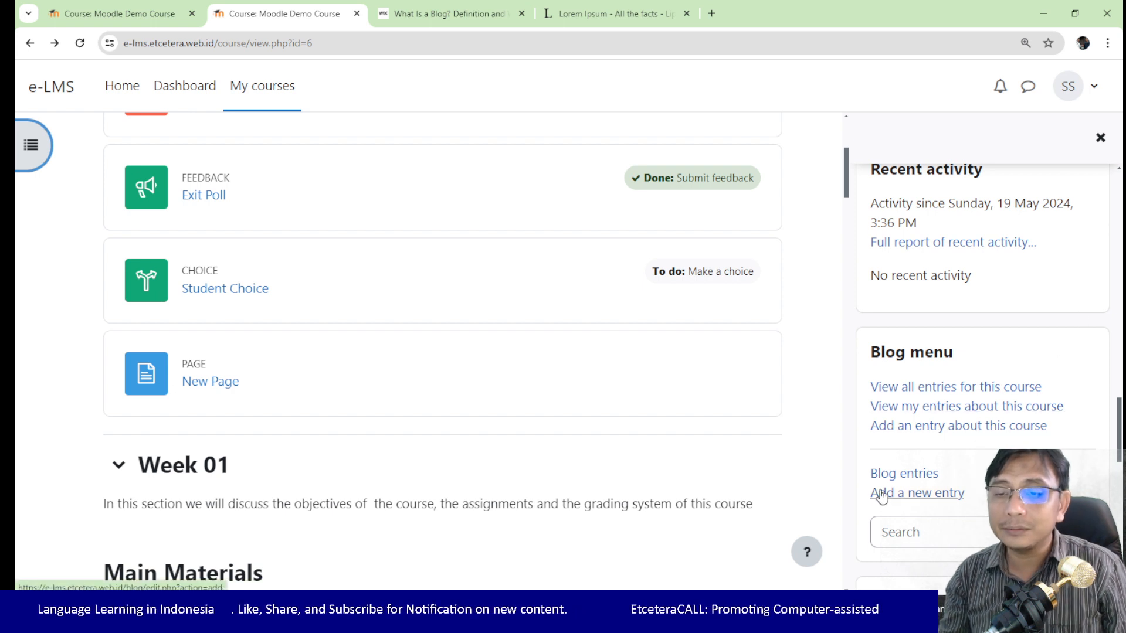
left_click(903, 475)
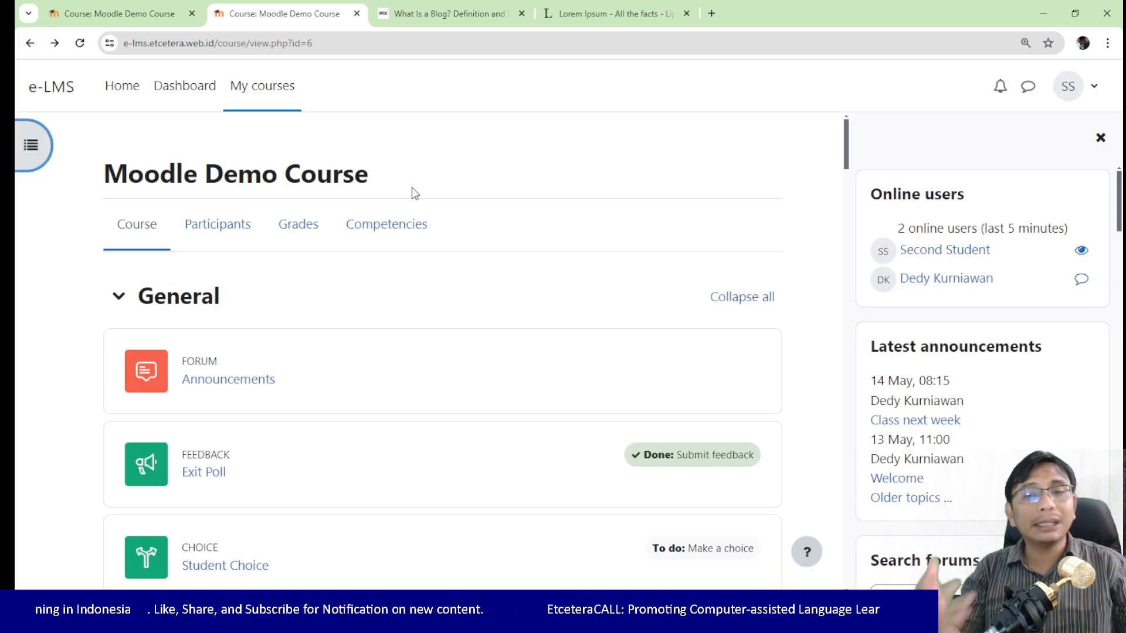
left_click(1100, 138)
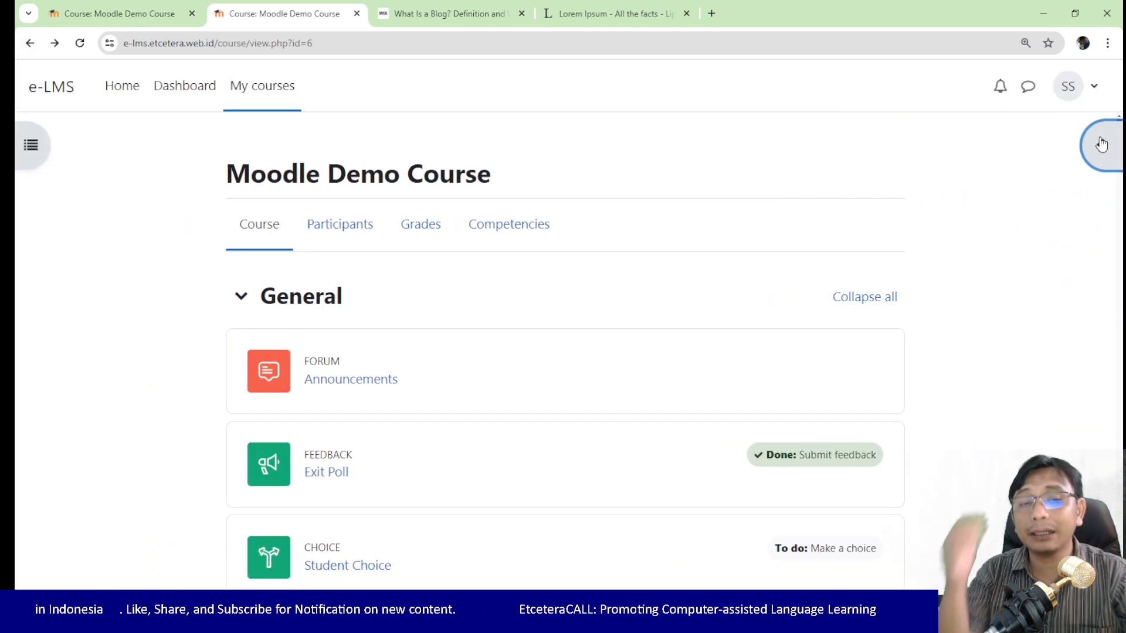